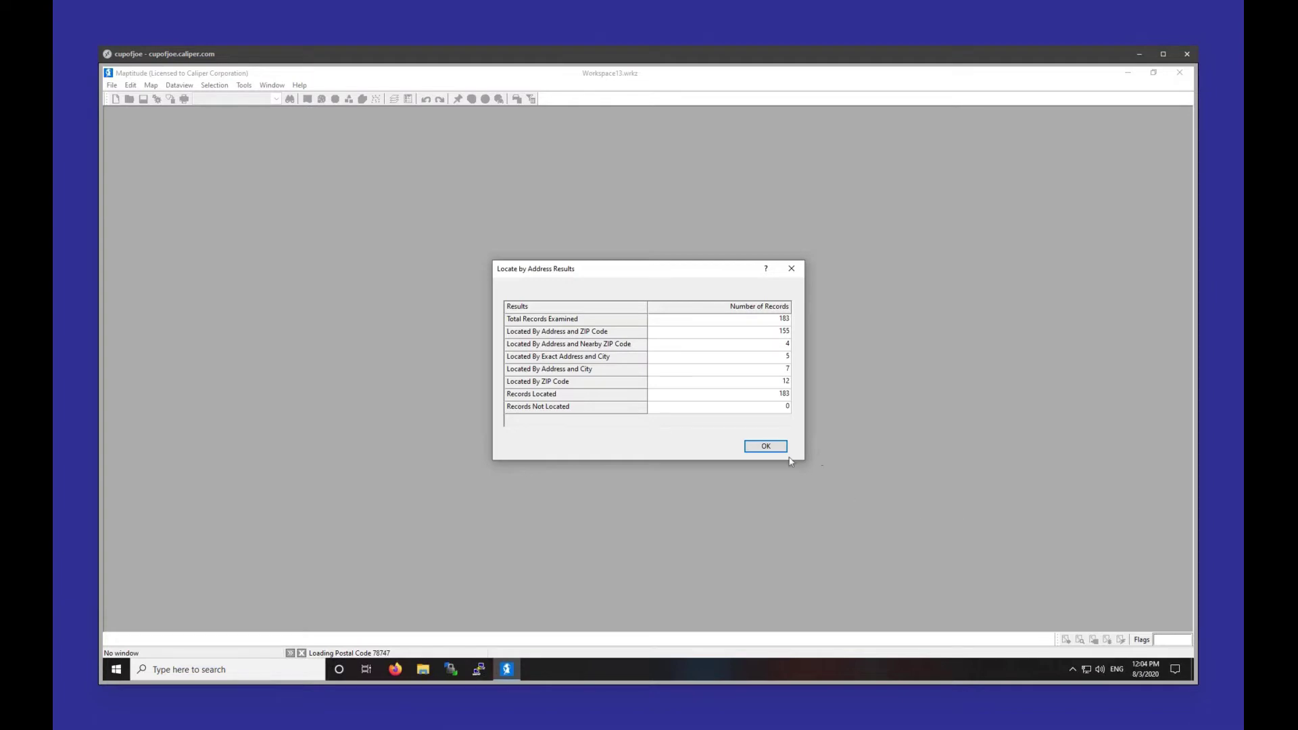
- Close the address-locating results and maximize the US map window
{"action": "left_click", "coordinate": [767, 447]}
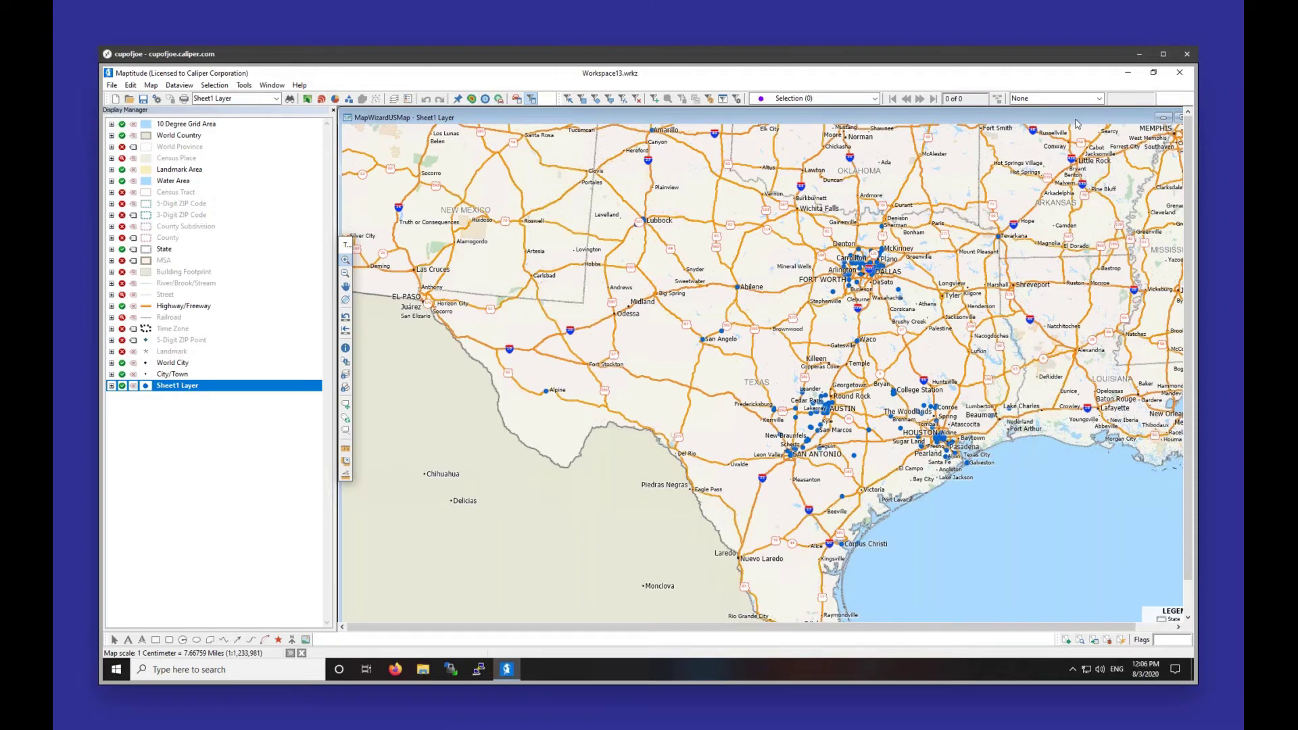
{"action": "left_click", "coordinate": [1122, 121]}
{"action": "left_click", "coordinate": [1121, 120]}
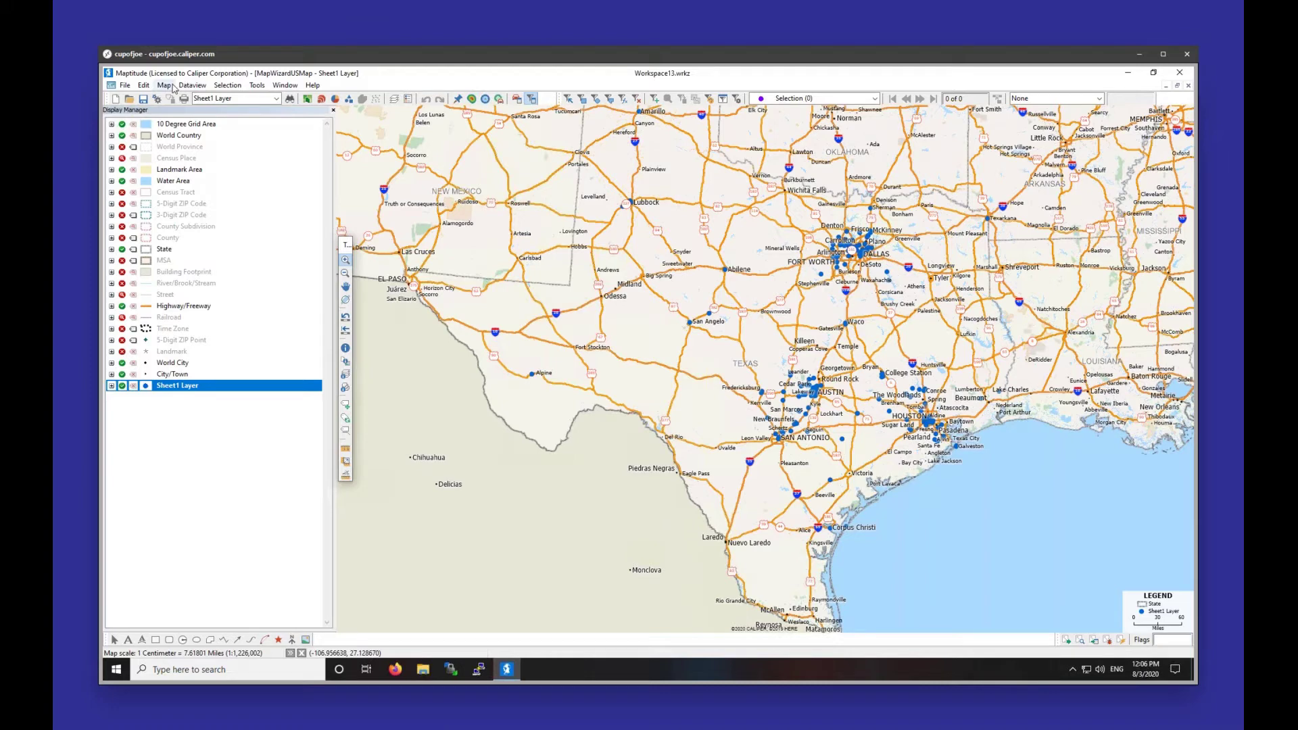
{"action": "left_click", "coordinate": [139, 85]}
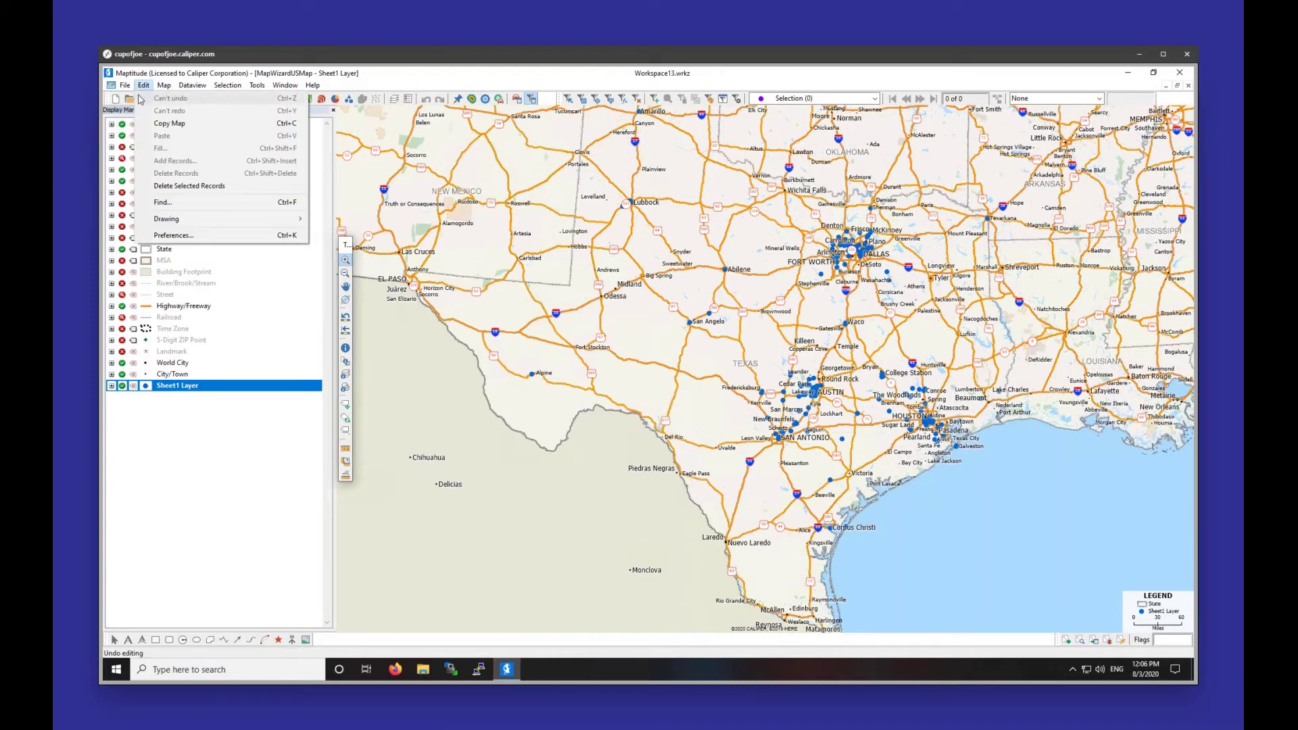
{"action": "mouse_move", "coordinate": [156, 220]}
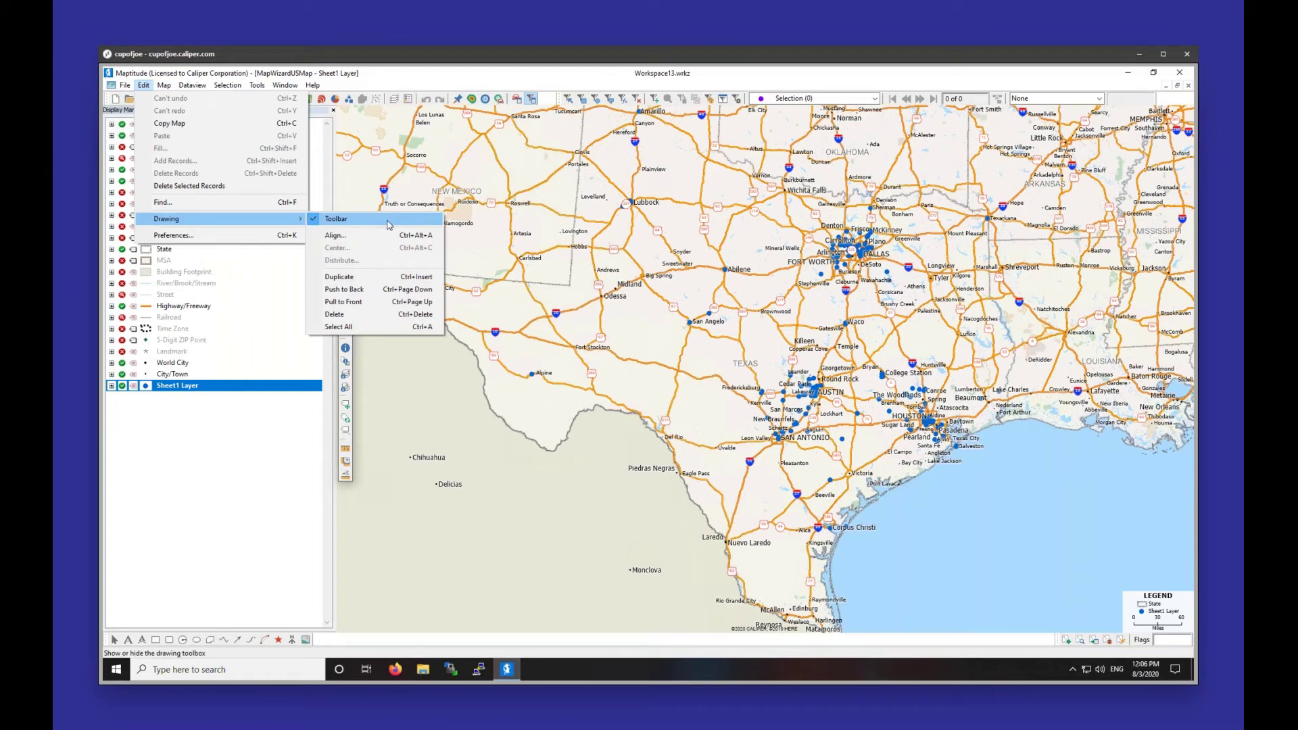
{"action": "left_click", "coordinate": [252, 466]}
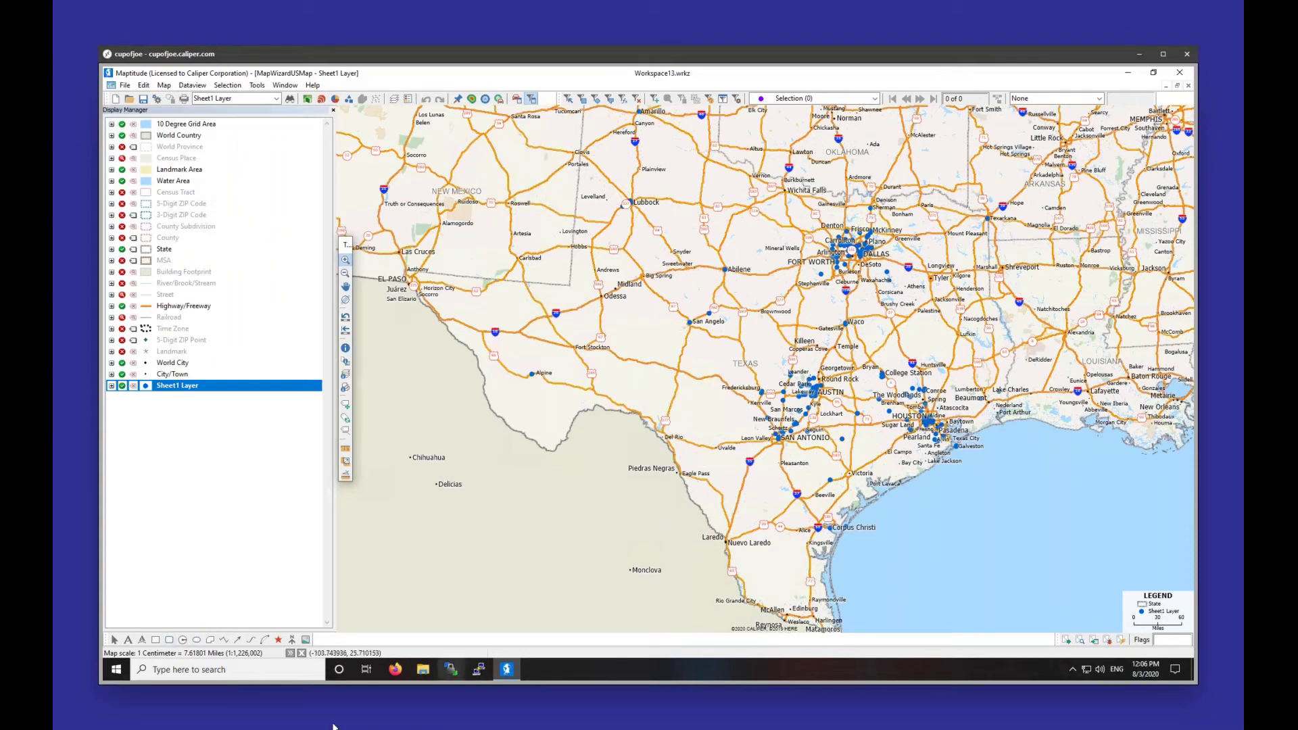
{"action": "mouse_move", "coordinate": [111, 641]}
{"action": "left_mouse_down"}
{"action": "mouse_move", "coordinate": [335, 561]}
{"action": "mouse_move", "coordinate": [462, 438]}
{"action": "mouse_move", "coordinate": [148, 628]}
{"action": "mouse_move", "coordinate": [135, 654]}
{"action": "mouse_move", "coordinate": [106, 637]}
{"action": "left_mouse_up"}
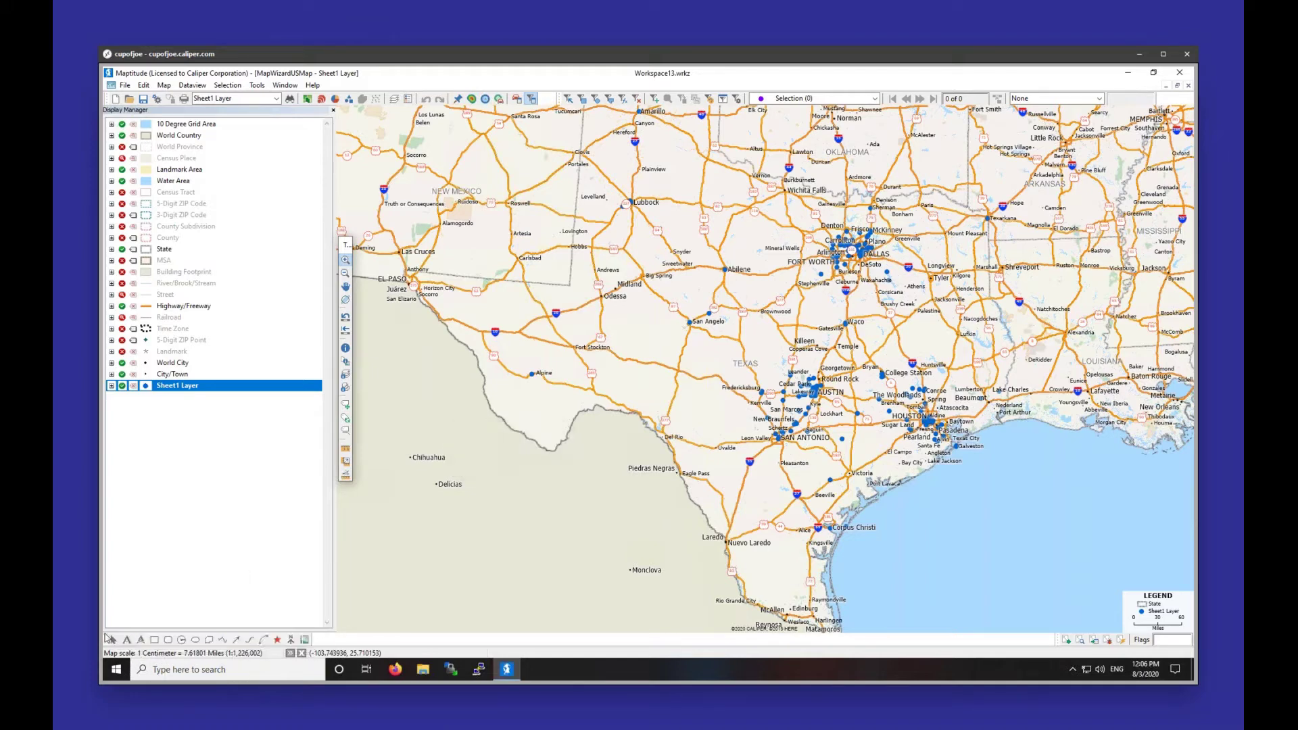
- Draw a circle with a 10-mile radius centered on Houston using the radius circle drawing tool
{"action": "mouse_move", "coordinate": [503, 487]}
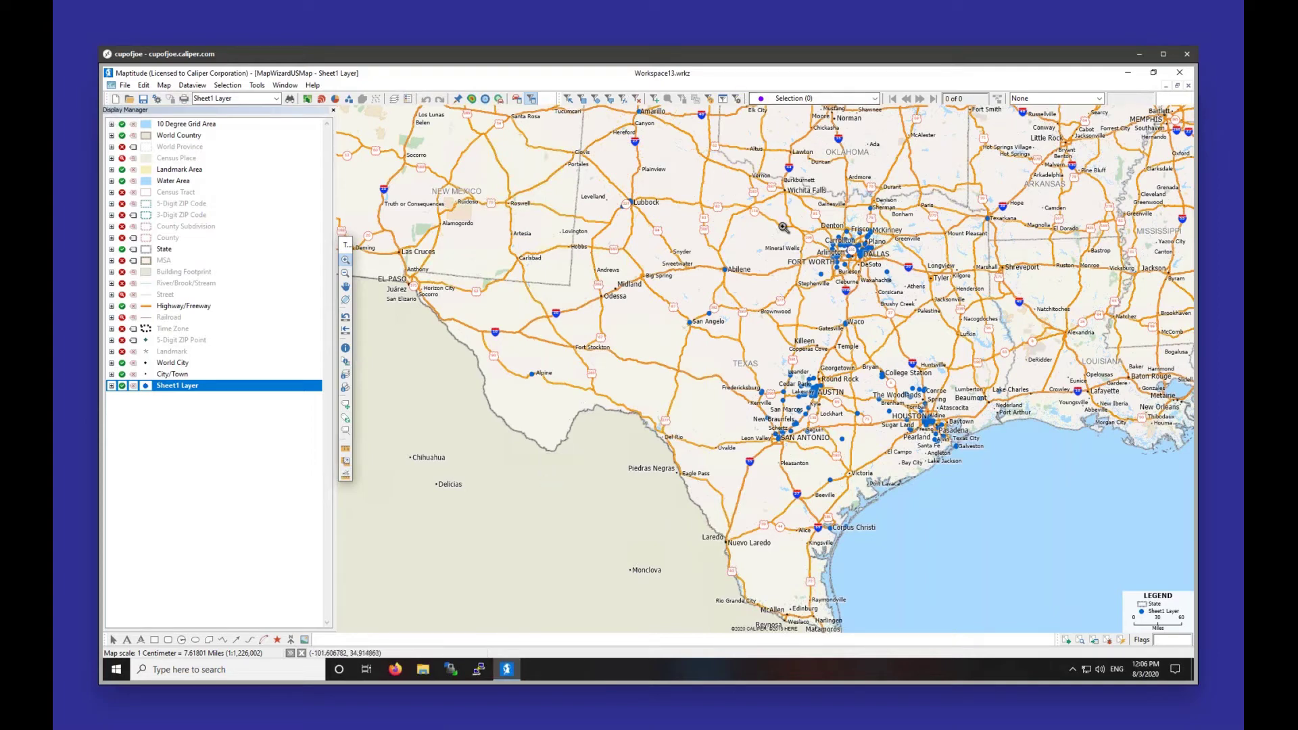
{"action": "scroll", "coordinate": [830, 269], "scroll_direction": "up", "scroll_amount": 1}
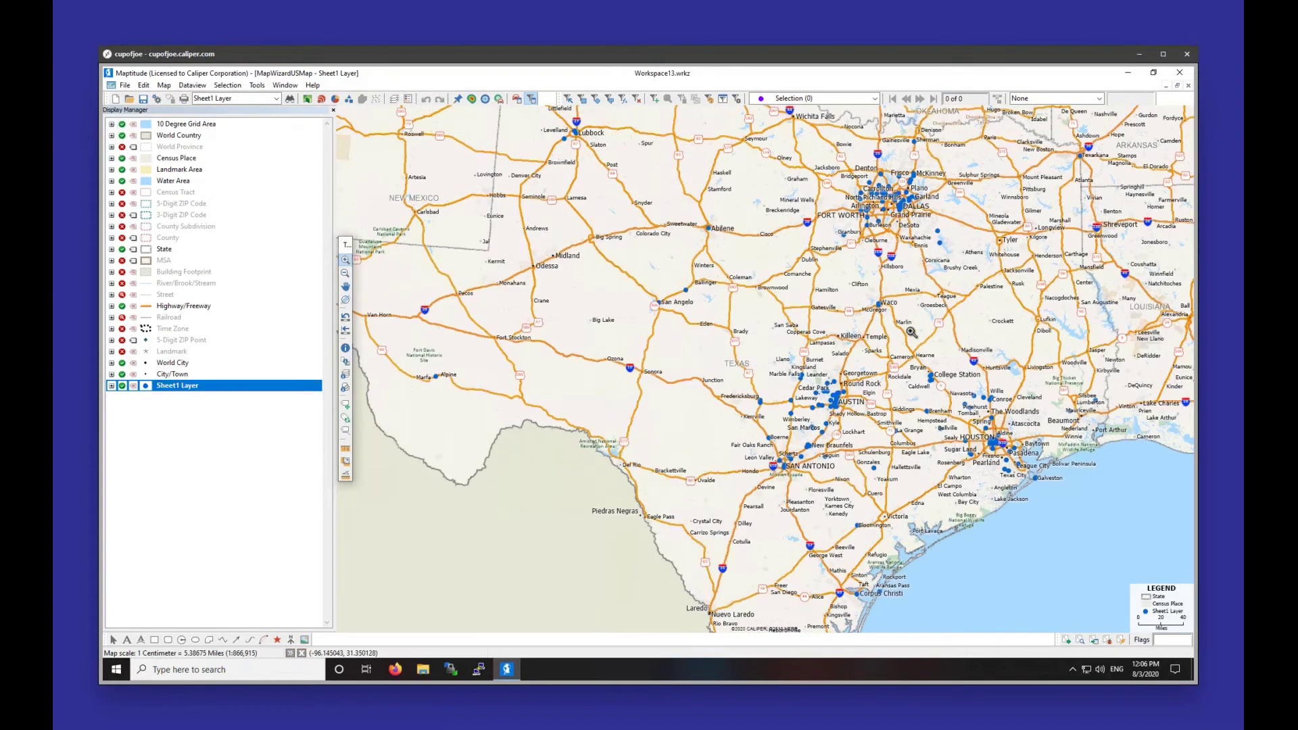
{"action": "scroll", "coordinate": [911, 331], "scroll_direction": "up", "scroll_amount": 1}
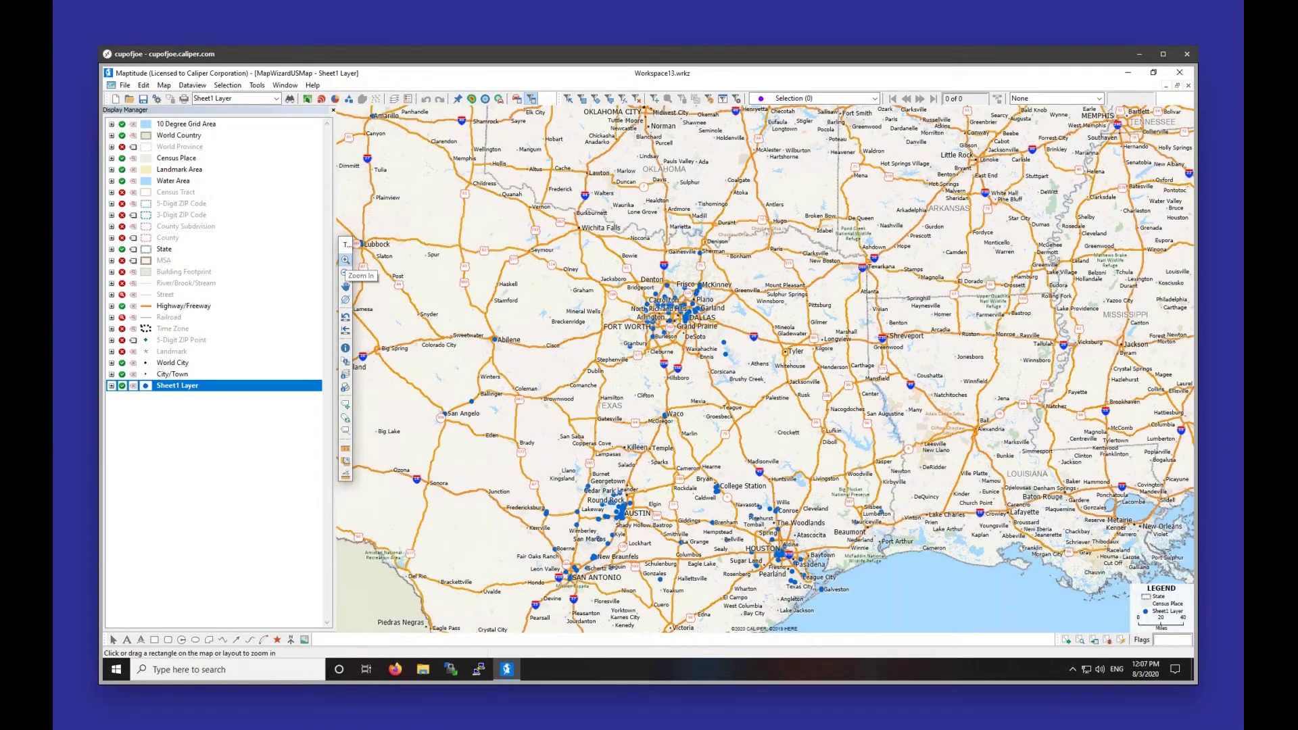
{"action": "left_click_drag", "start_coordinate": [737, 515], "coordinate": [832, 577]}
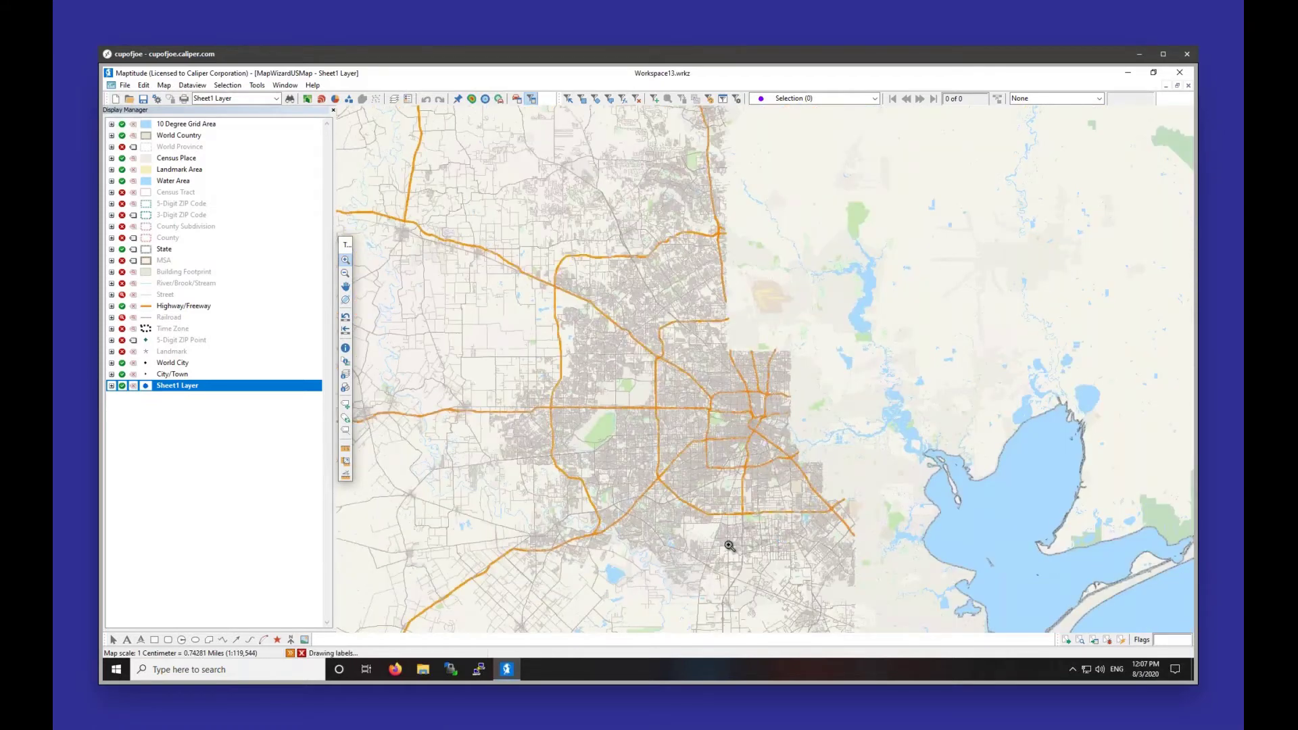
{"action": "left_click", "coordinate": [184, 640]}
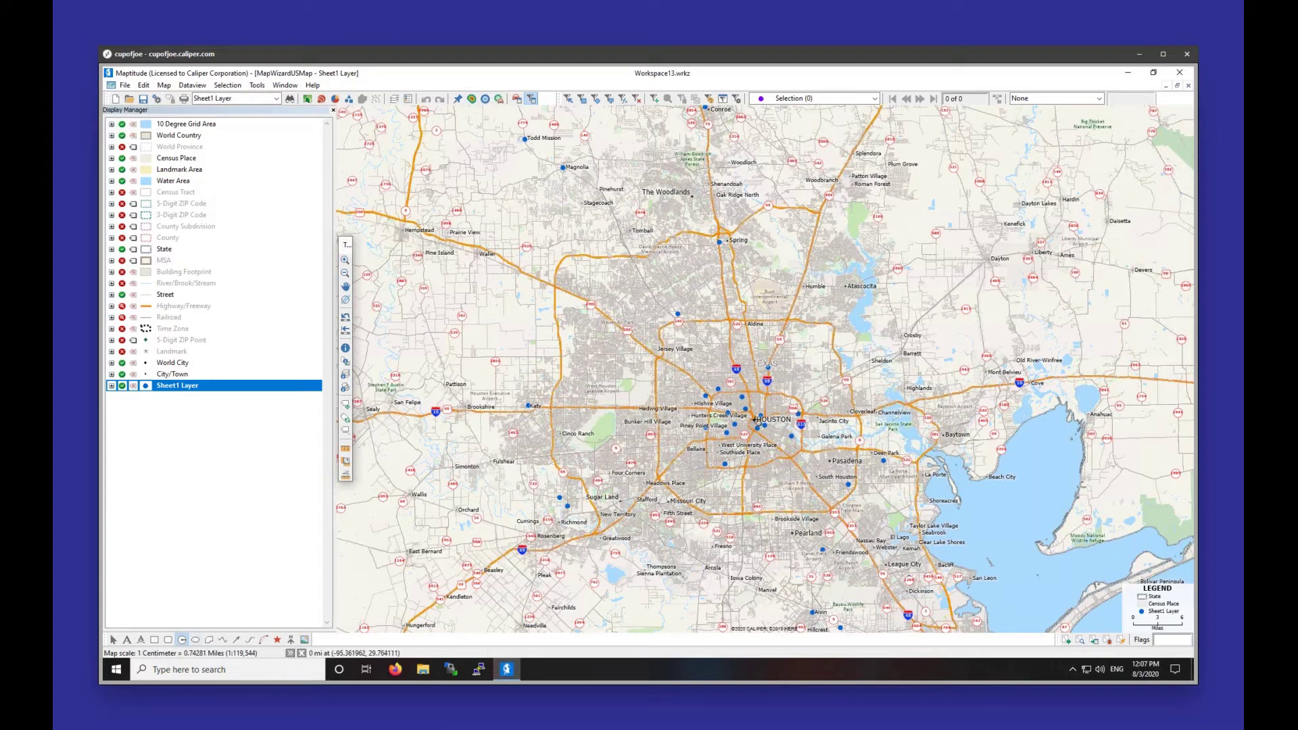
{"action": "left_click", "coordinate": [754, 419]}
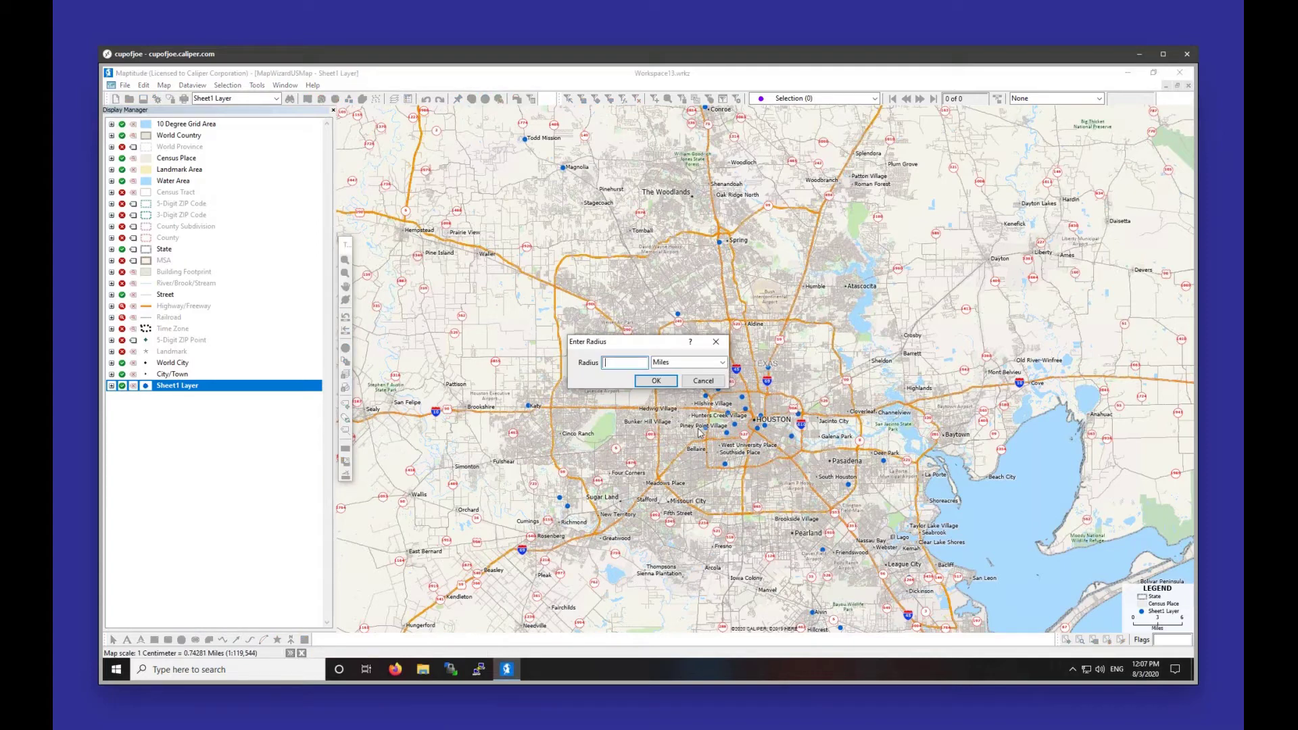
{"action": "type", "text": "10"}
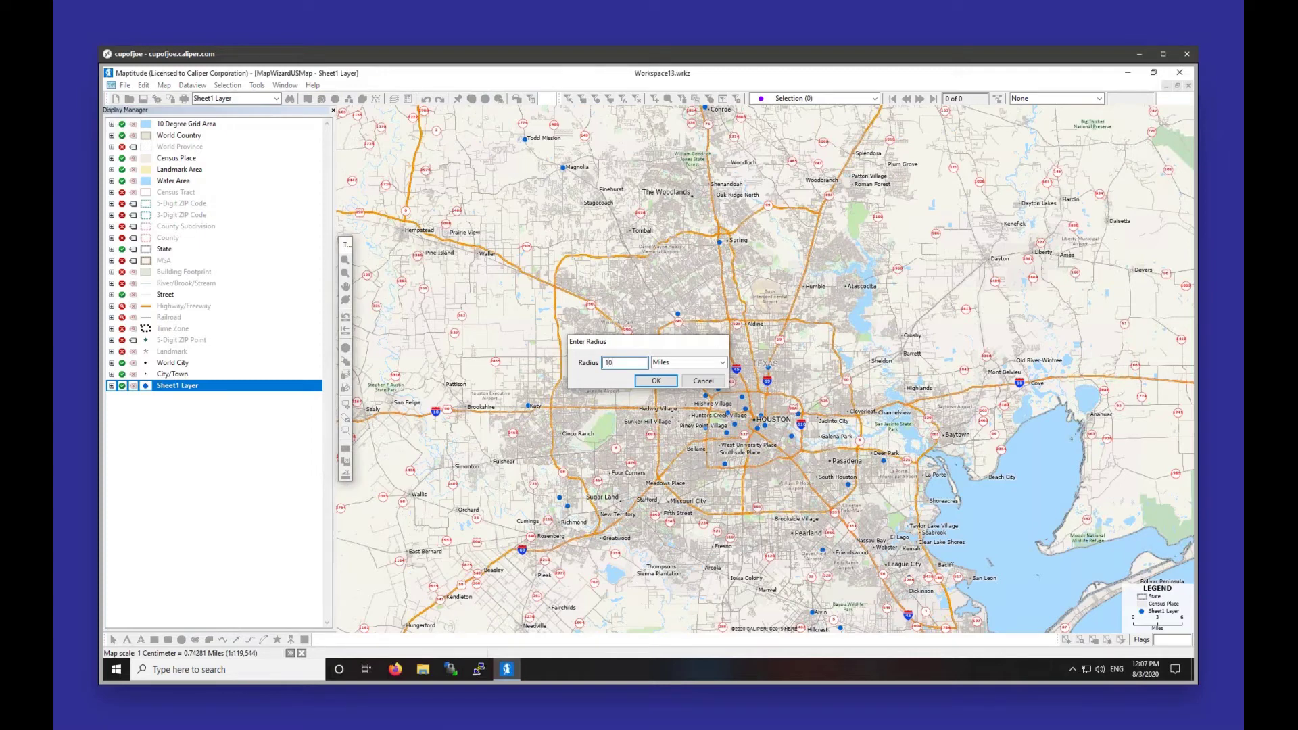
{"action": "key", "text": "Return"}
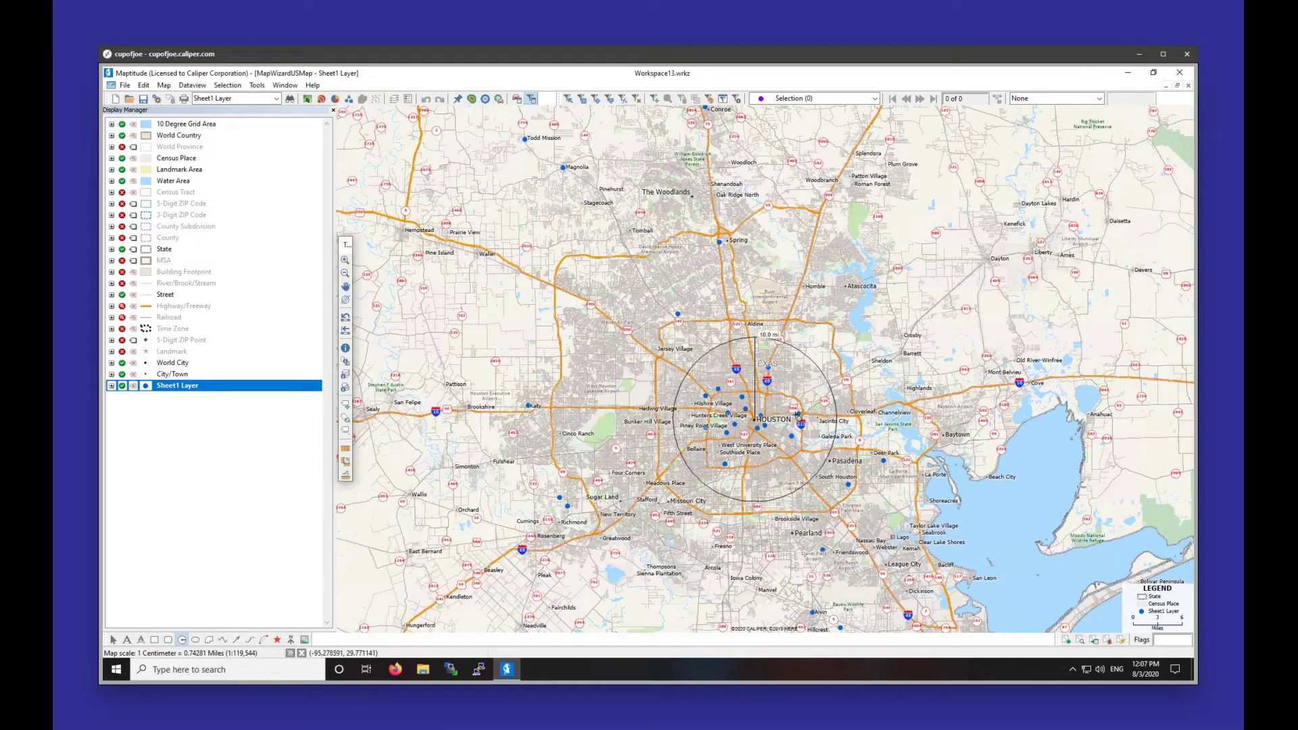
- Export the data inside the Houston circle to an Excel worksheet named Radius Report.xlsx
{"action": "right_click", "coordinate": [795, 375]}
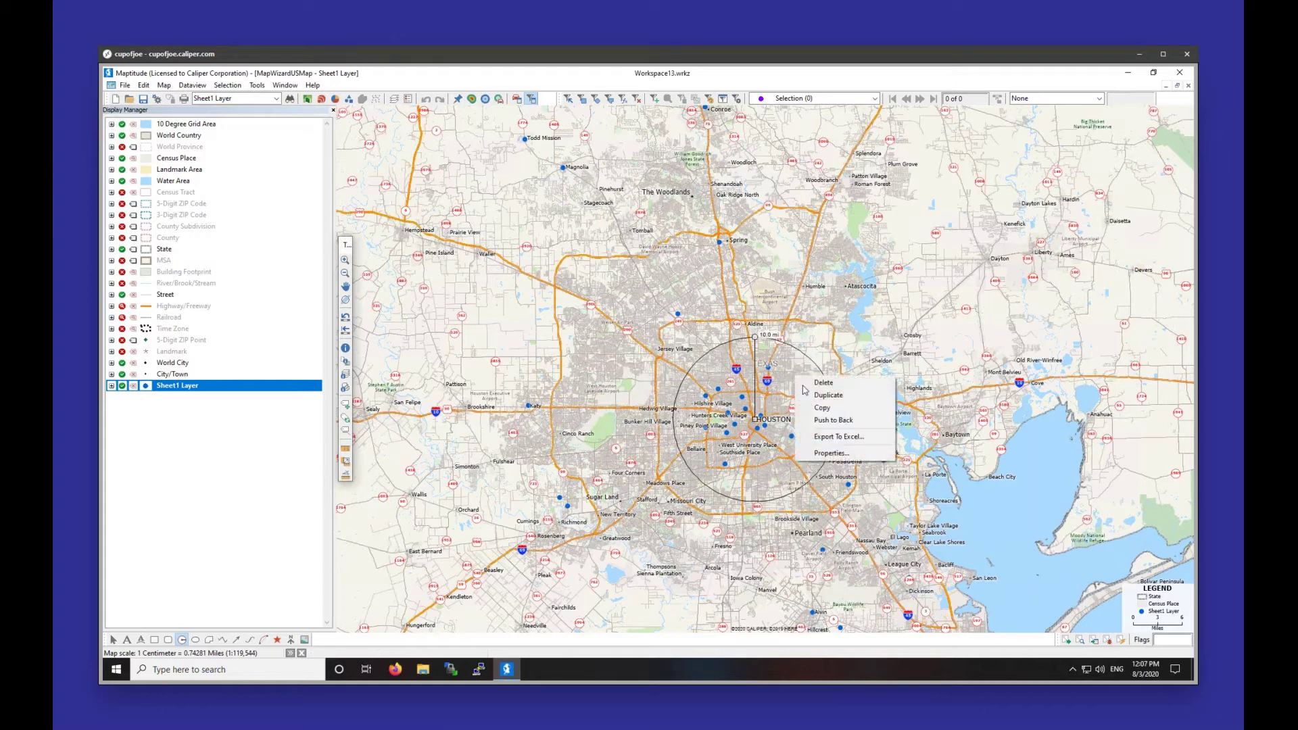
{"action": "left_click", "coordinate": [835, 438]}
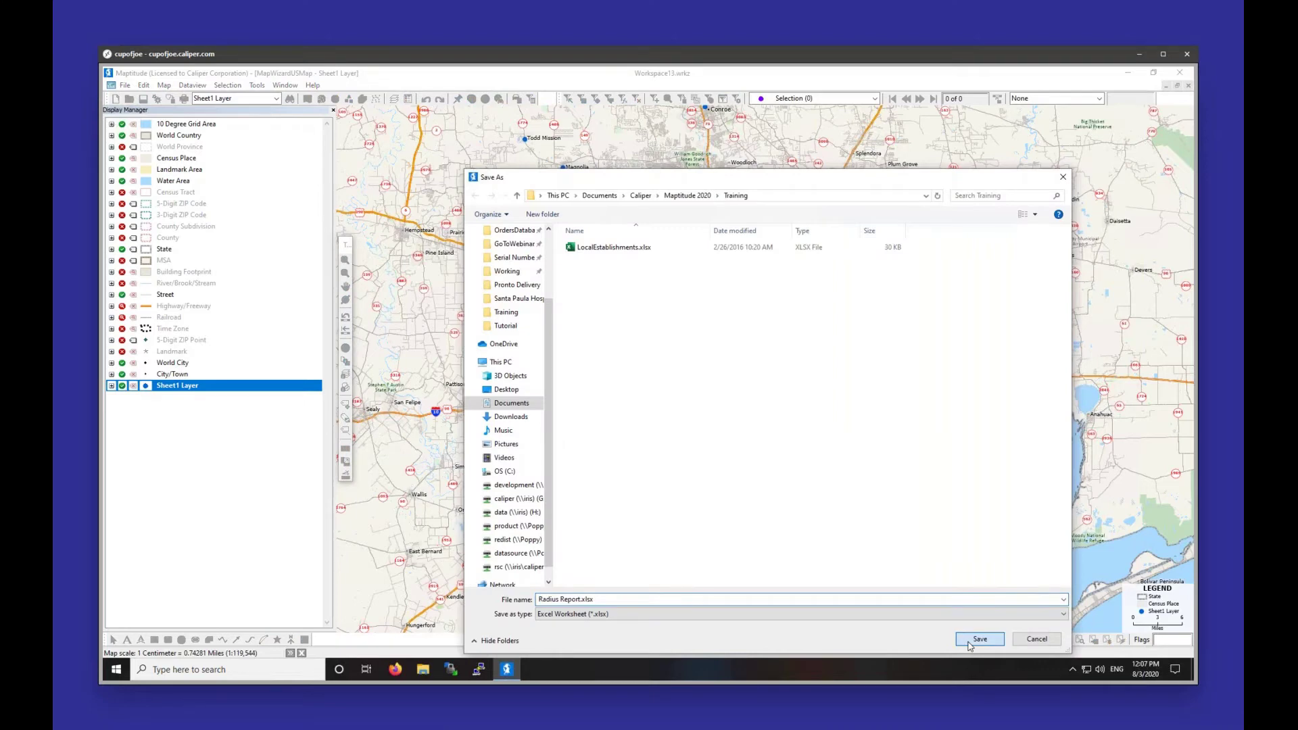
{"action": "left_click", "coordinate": [978, 639]}
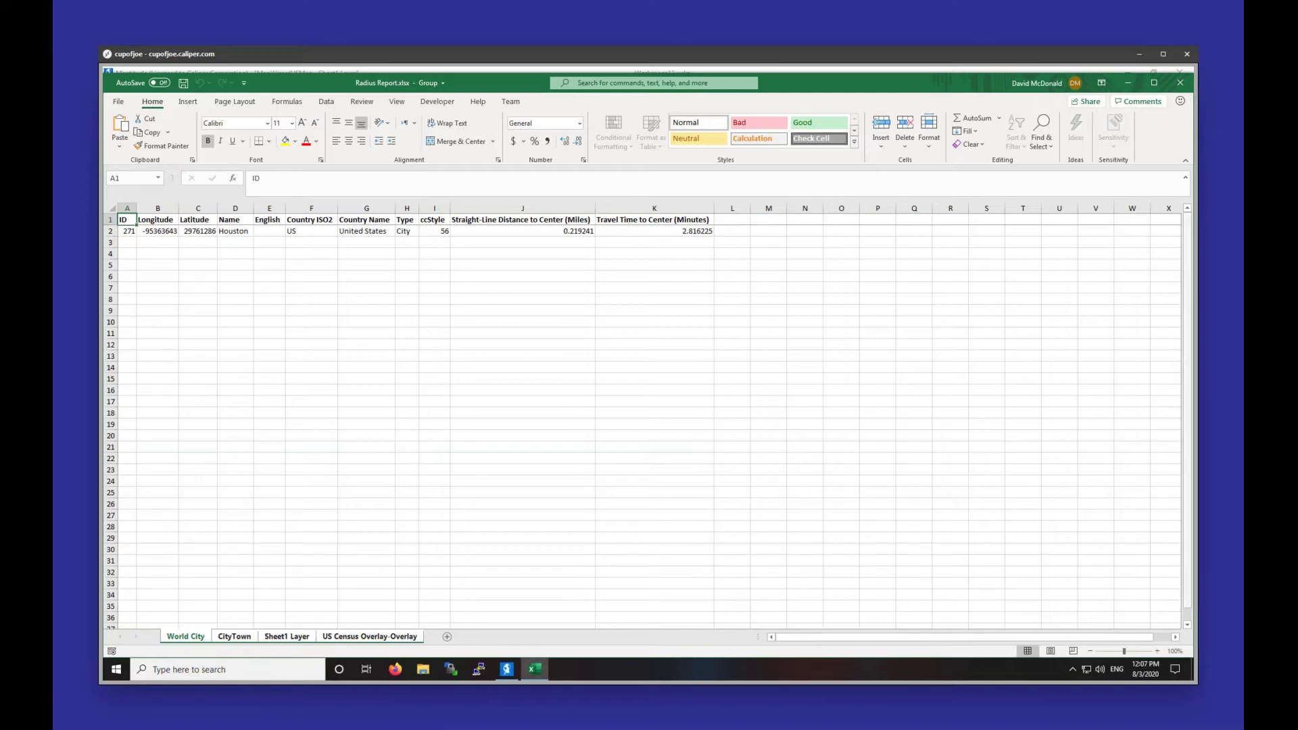
- Review the CityTown, Sheet1 Layer and US Census Overlay sheets of the radius report, including distance and travel-time columns, and close the workbook
{"action": "left_click", "coordinate": [234, 636]}
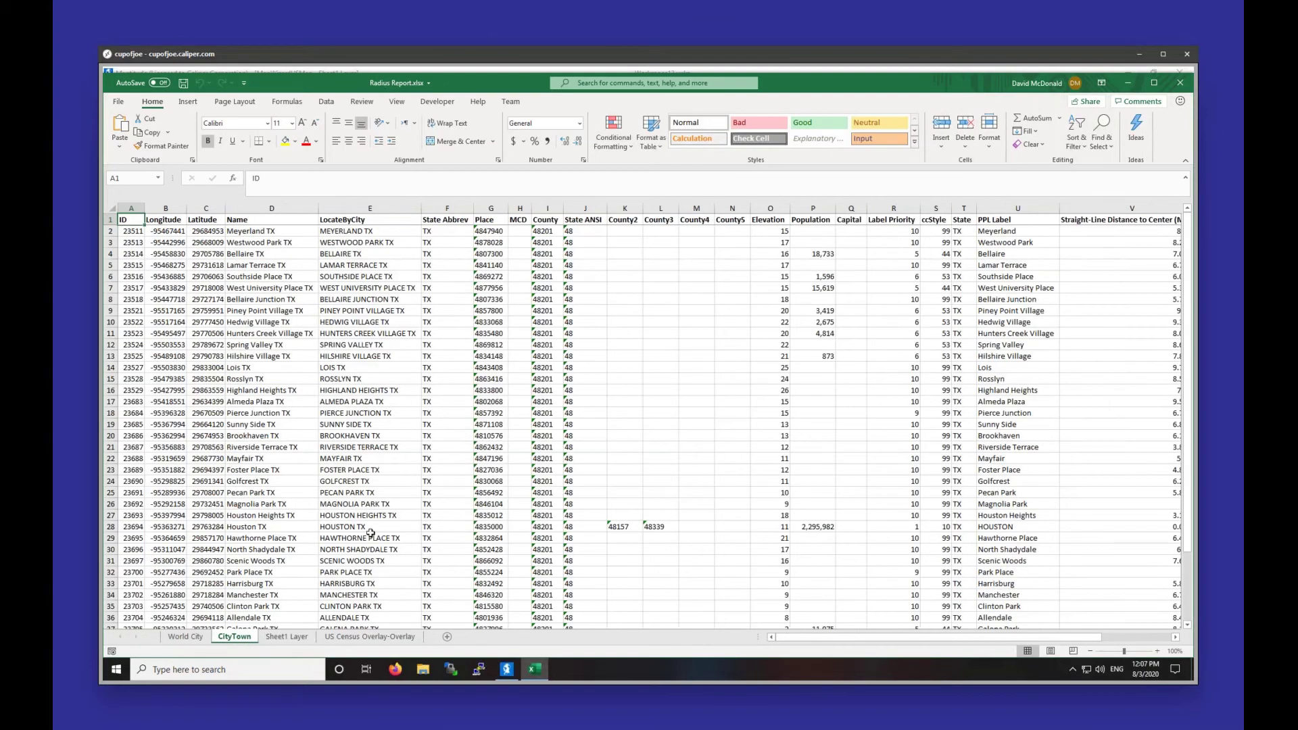
{"action": "left_click", "coordinate": [265, 637]}
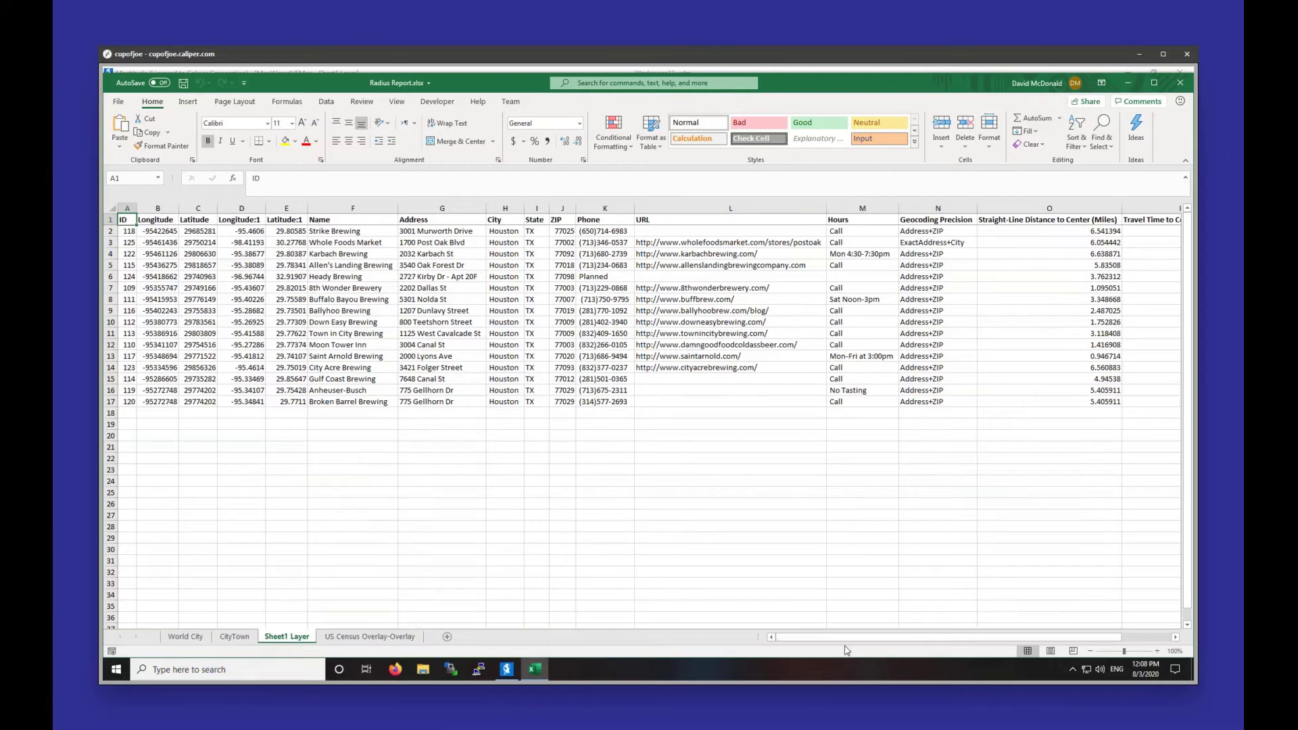
{"action": "left_click_drag", "start_coordinate": [850, 638], "coordinate": [1028, 620]}
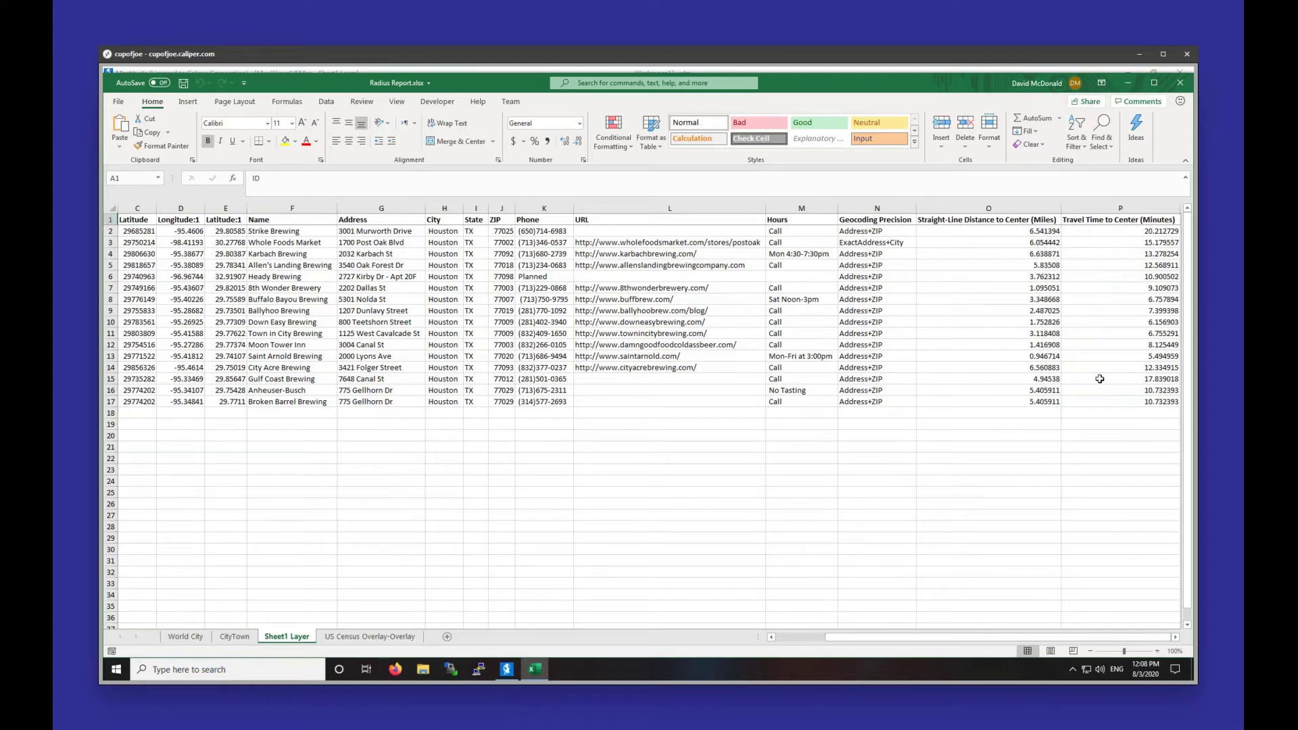
{"action": "left_click", "coordinate": [364, 638]}
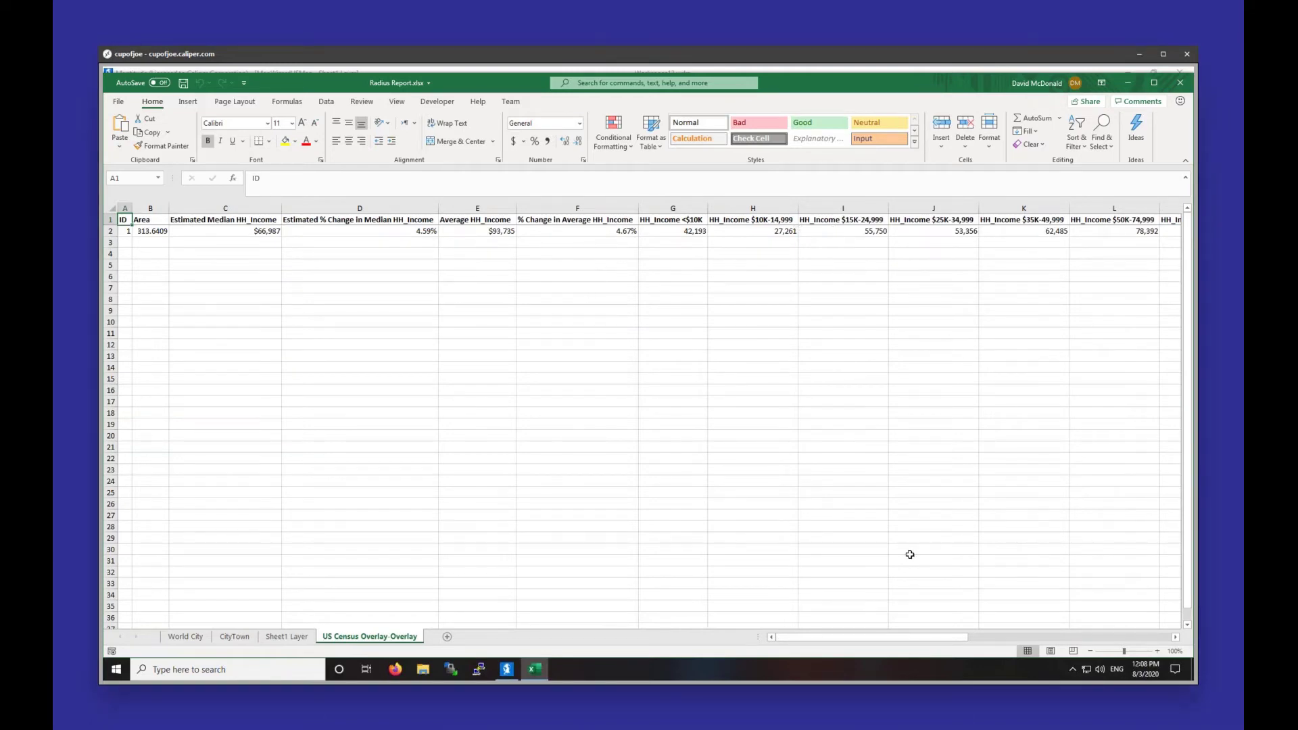
{"action": "left_click_drag", "start_coordinate": [896, 637], "coordinate": [1114, 617]}
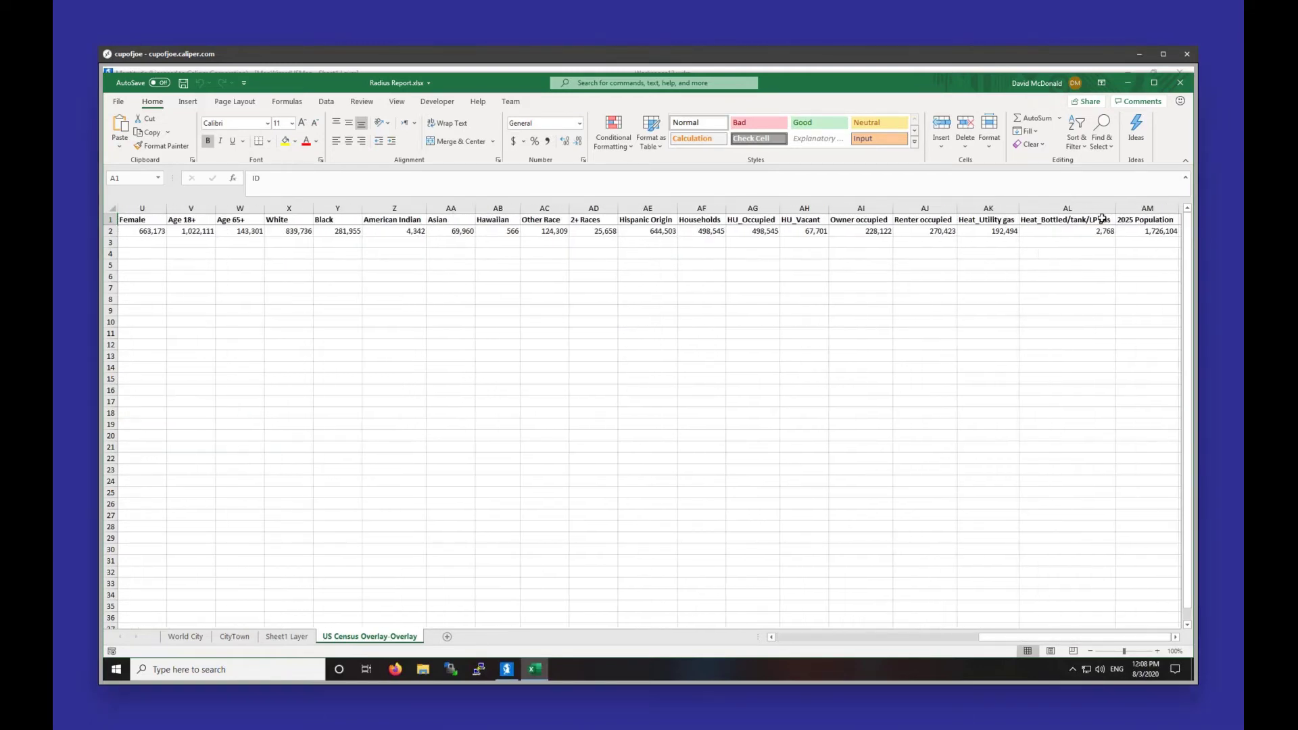
{"action": "left_click", "coordinate": [1180, 82]}
{"action": "left_click", "coordinate": [1180, 83]}
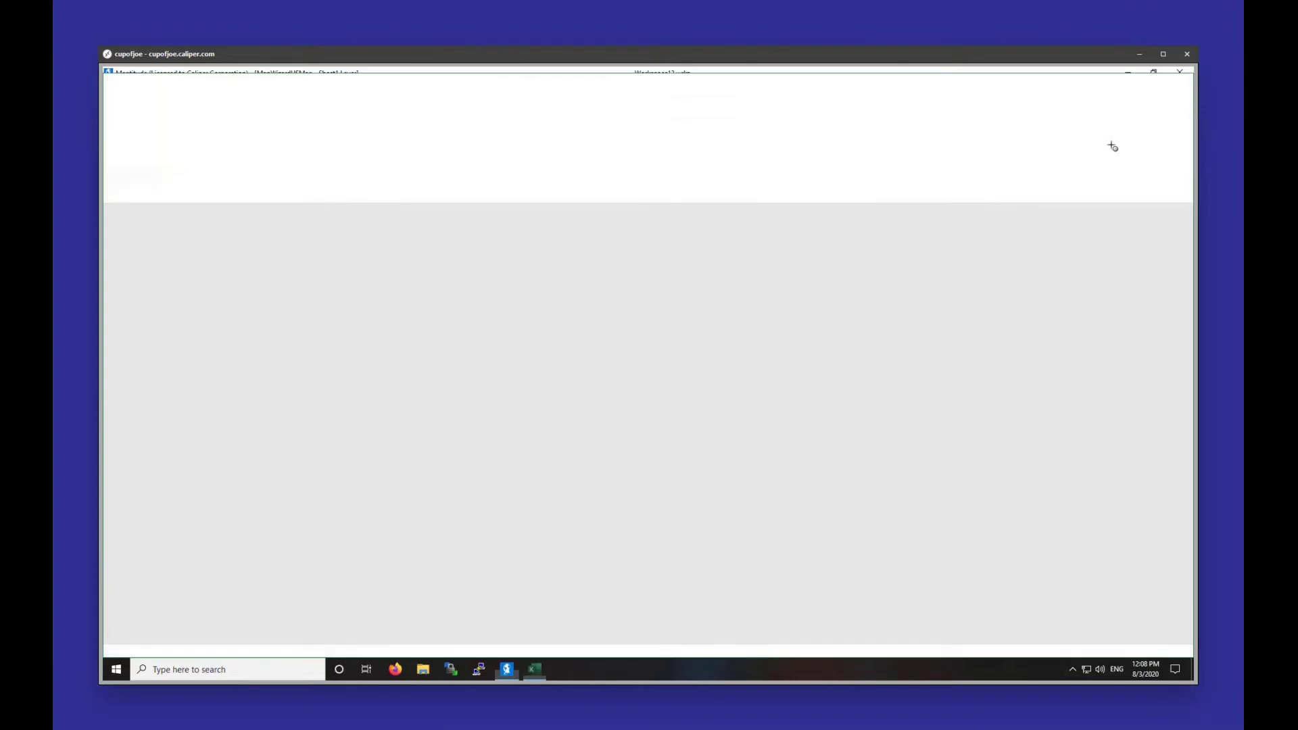
- Delete the radius circle around Houston from the map and confirm the deletion
{"action": "right_click", "coordinate": [783, 408]}
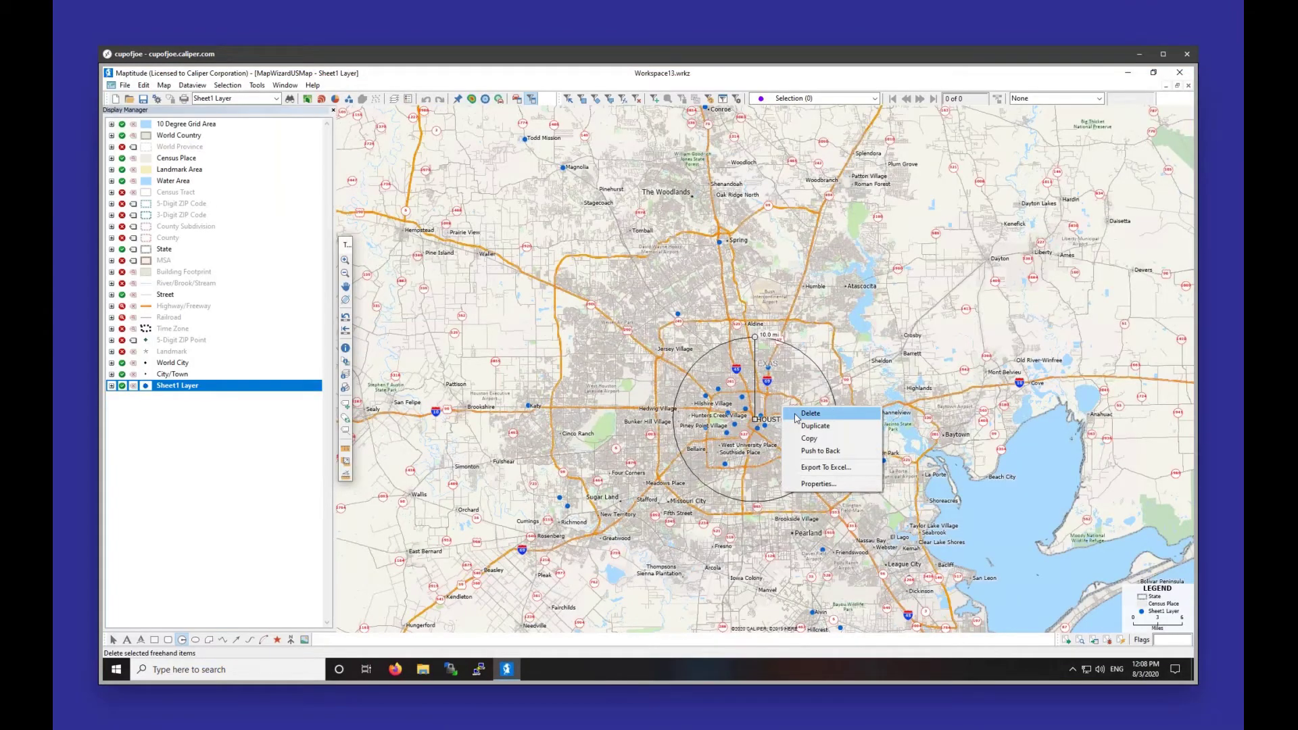
{"action": "left_click", "coordinate": [810, 413]}
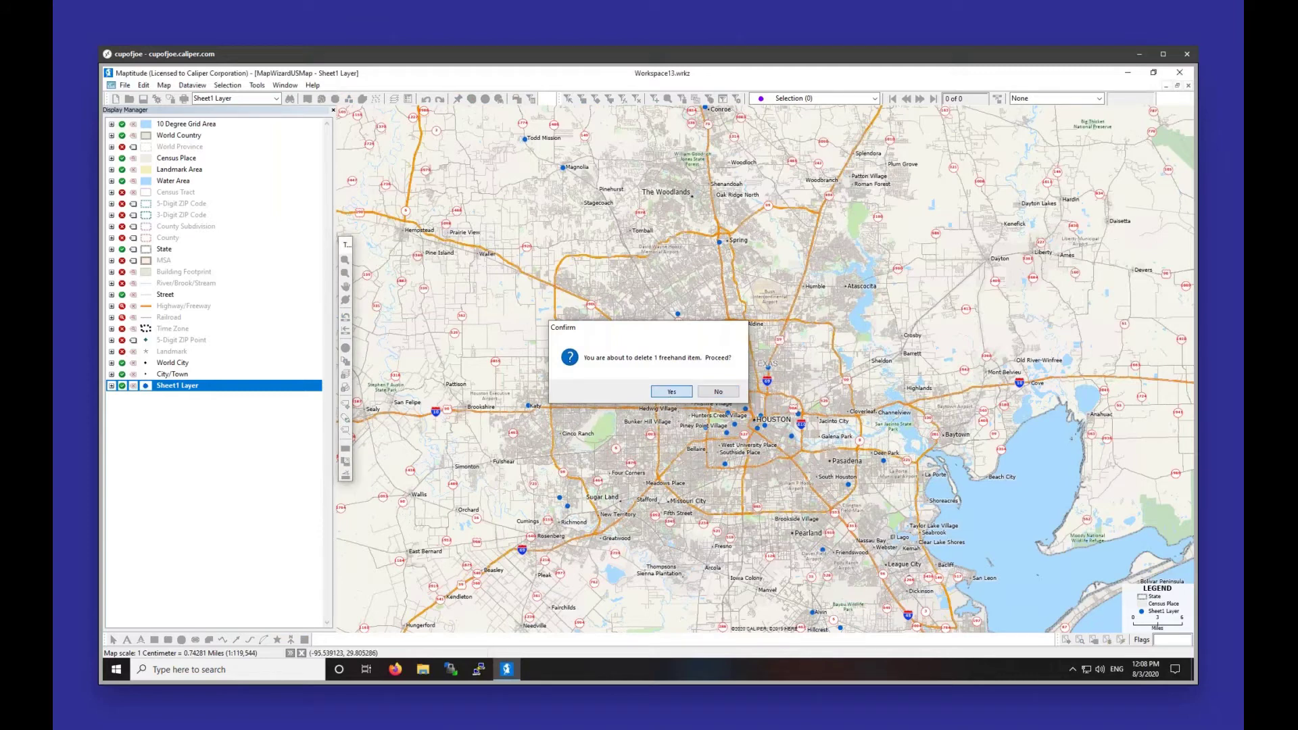
{"action": "left_click", "coordinate": [671, 392]}
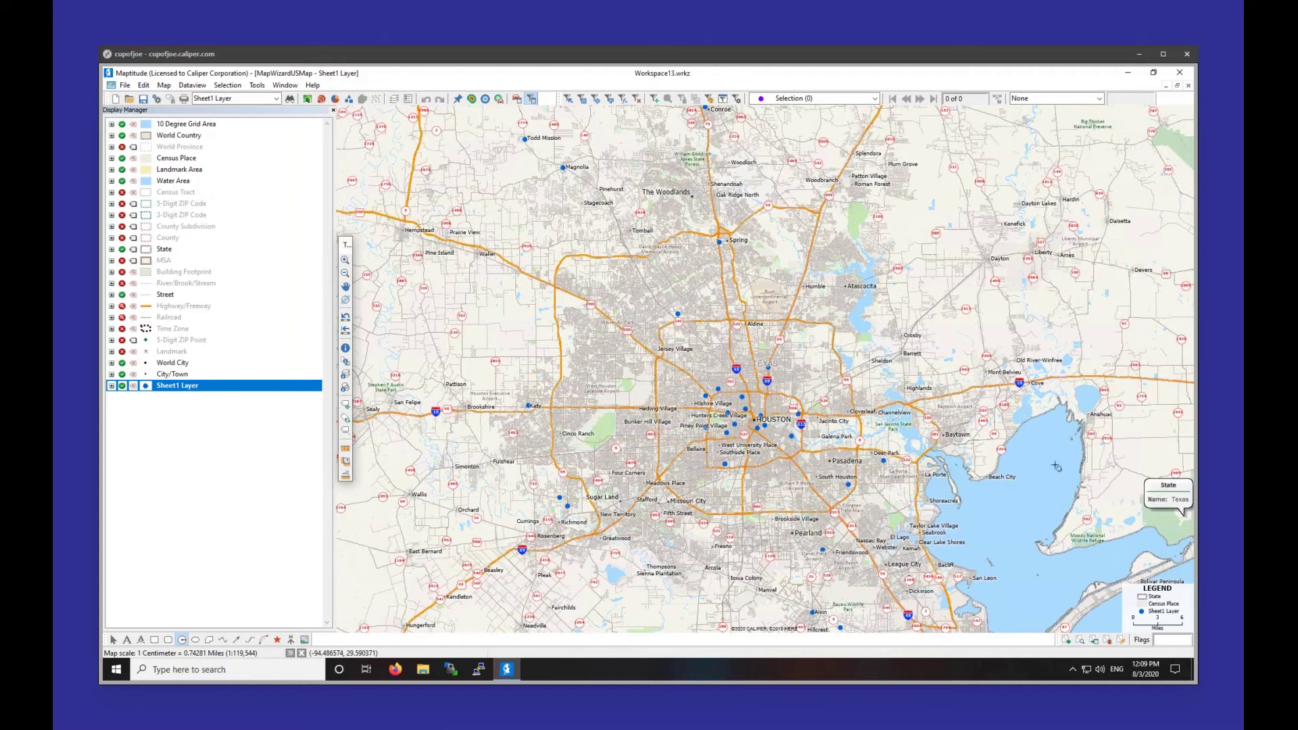
- Draw a freehand seven-sided polygon around Houston and export its data to Excel as Drawing Area Report.xlsx
{"action": "left_click", "coordinate": [210, 639]}
{"action": "mouse_move", "coordinate": [753, 318]}
{"action": "left_mouse_down"}
{"action": "mouse_move", "coordinate": [678, 381]}
{"action": "mouse_move", "coordinate": [659, 477]}
{"action": "mouse_move", "coordinate": [781, 544]}
{"action": "mouse_move", "coordinate": [898, 472]}
{"action": "mouse_move", "coordinate": [895, 393]}
{"action": "mouse_move", "coordinate": [796, 328]}
{"action": "left_mouse_up"}
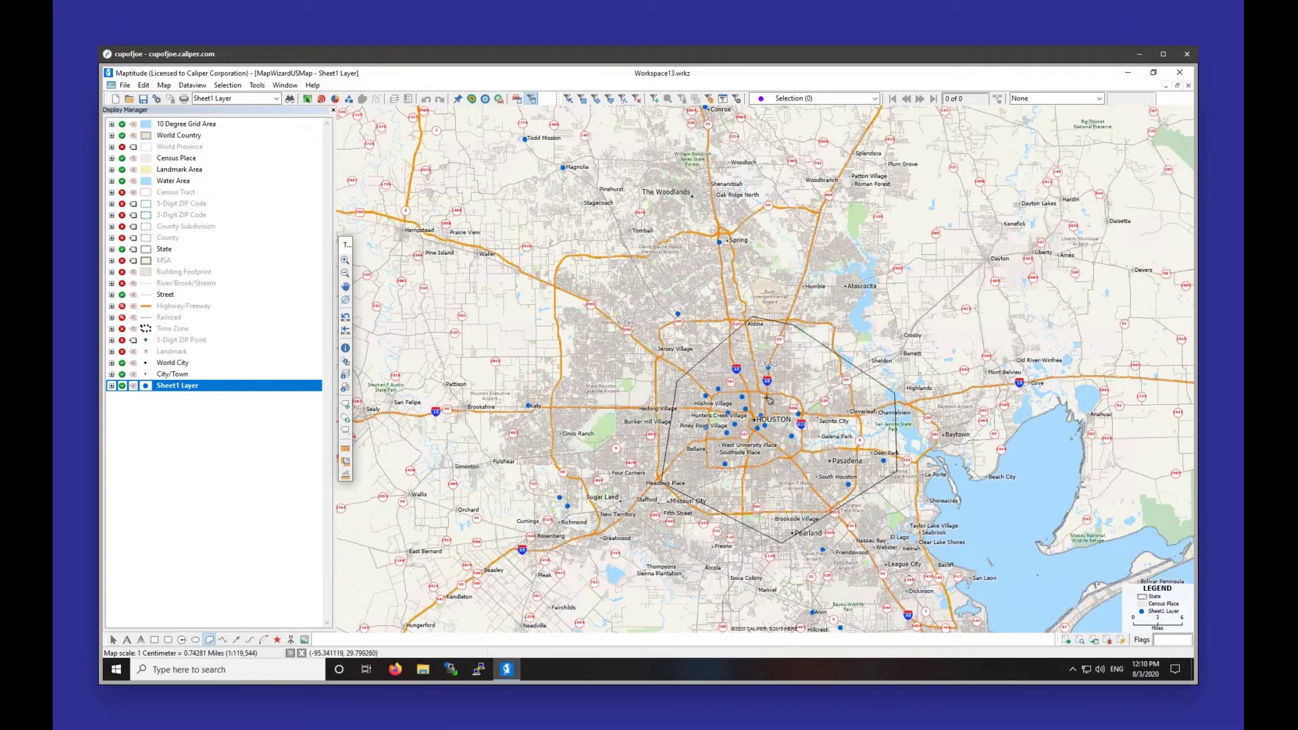
{"action": "mouse_move", "coordinate": [818, 382]}
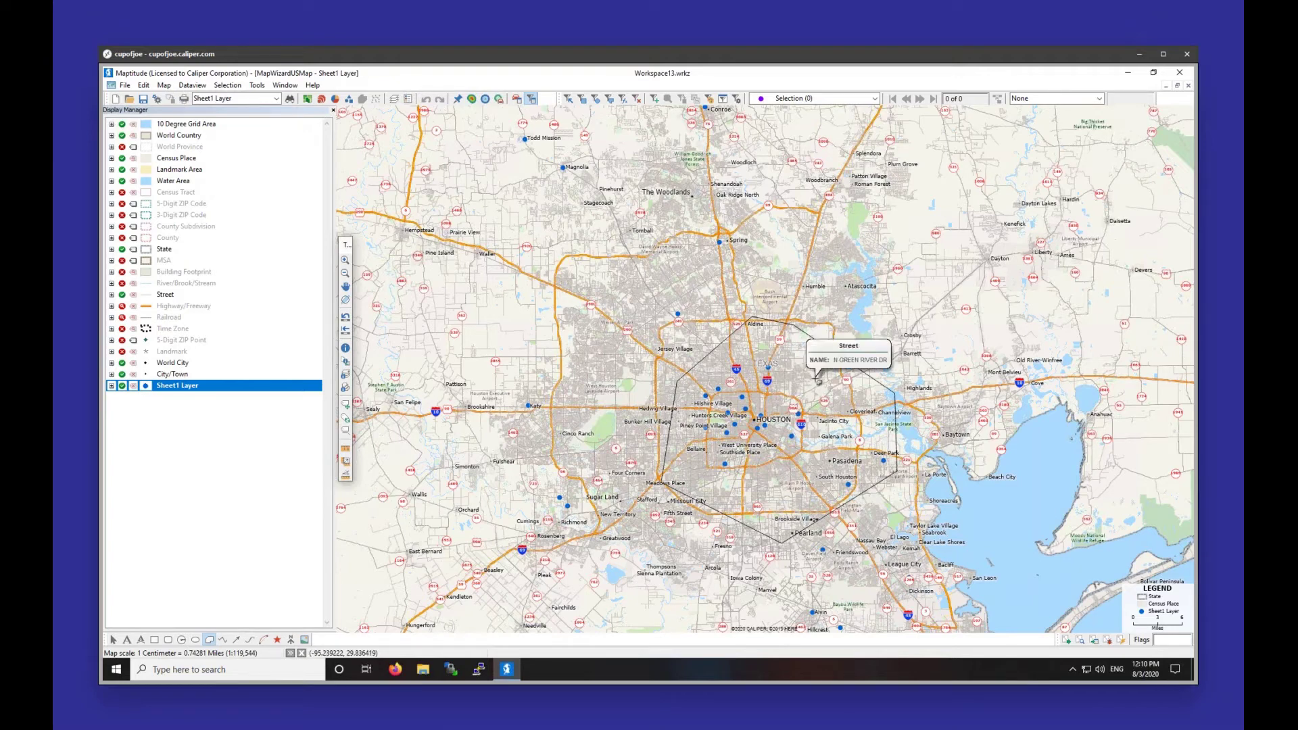
{"action": "right_click", "coordinate": [818, 382]}
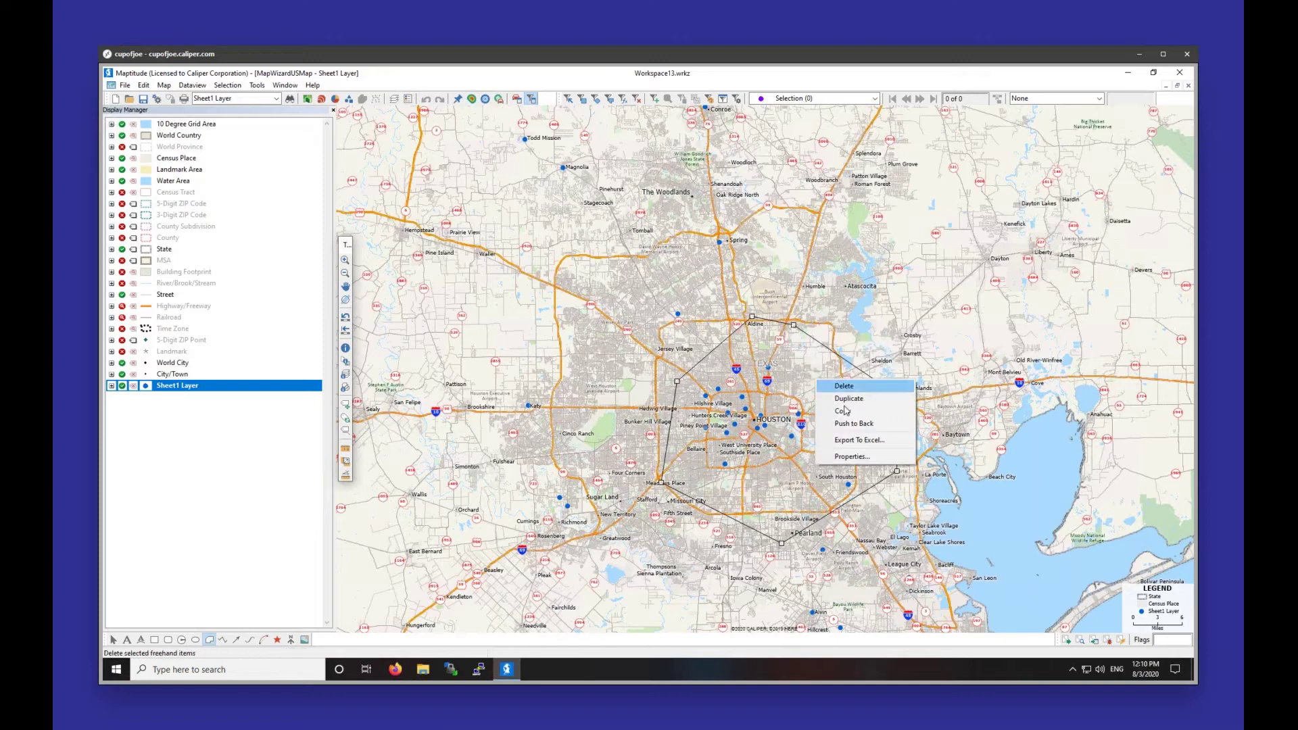
{"action": "left_click", "coordinate": [865, 440]}
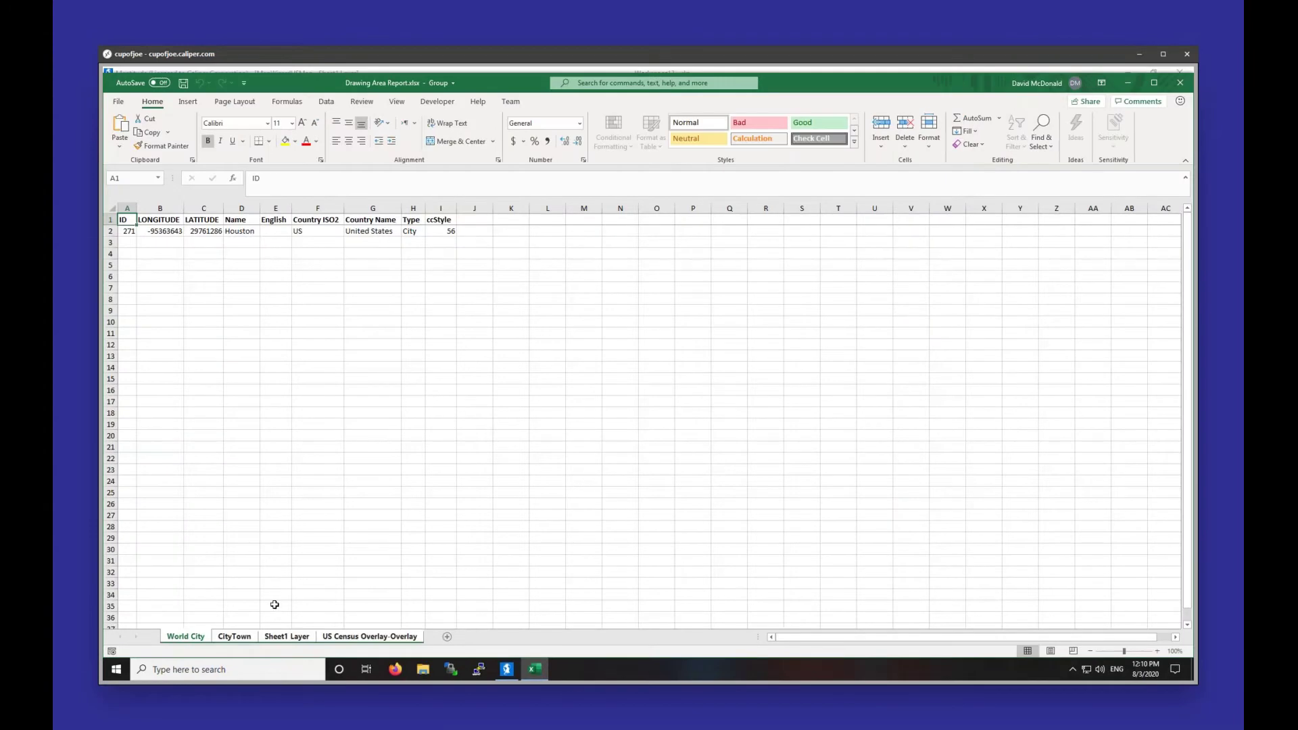
- Review the Sheet1 Layer and US Census Overlay sheets of the drawing area report and close the workbook
{"action": "left_click", "coordinate": [278, 636]}
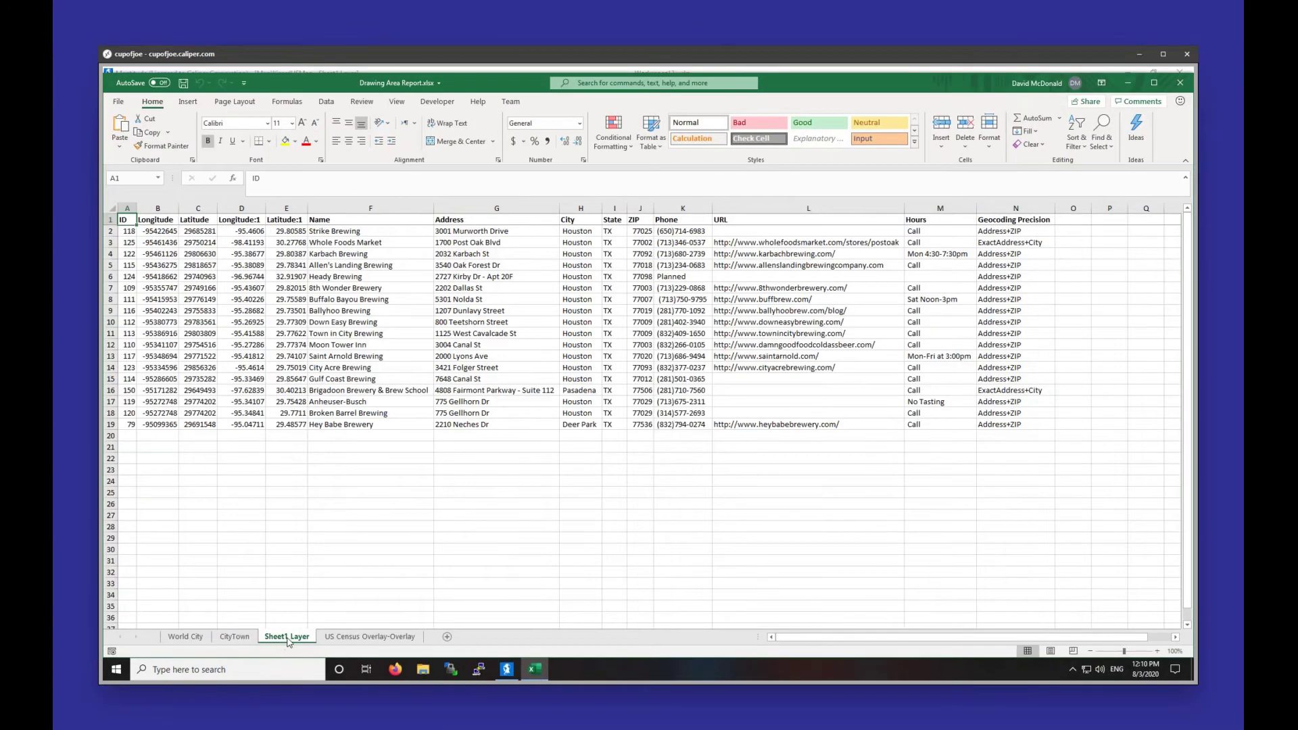
{"action": "left_click", "coordinate": [365, 638]}
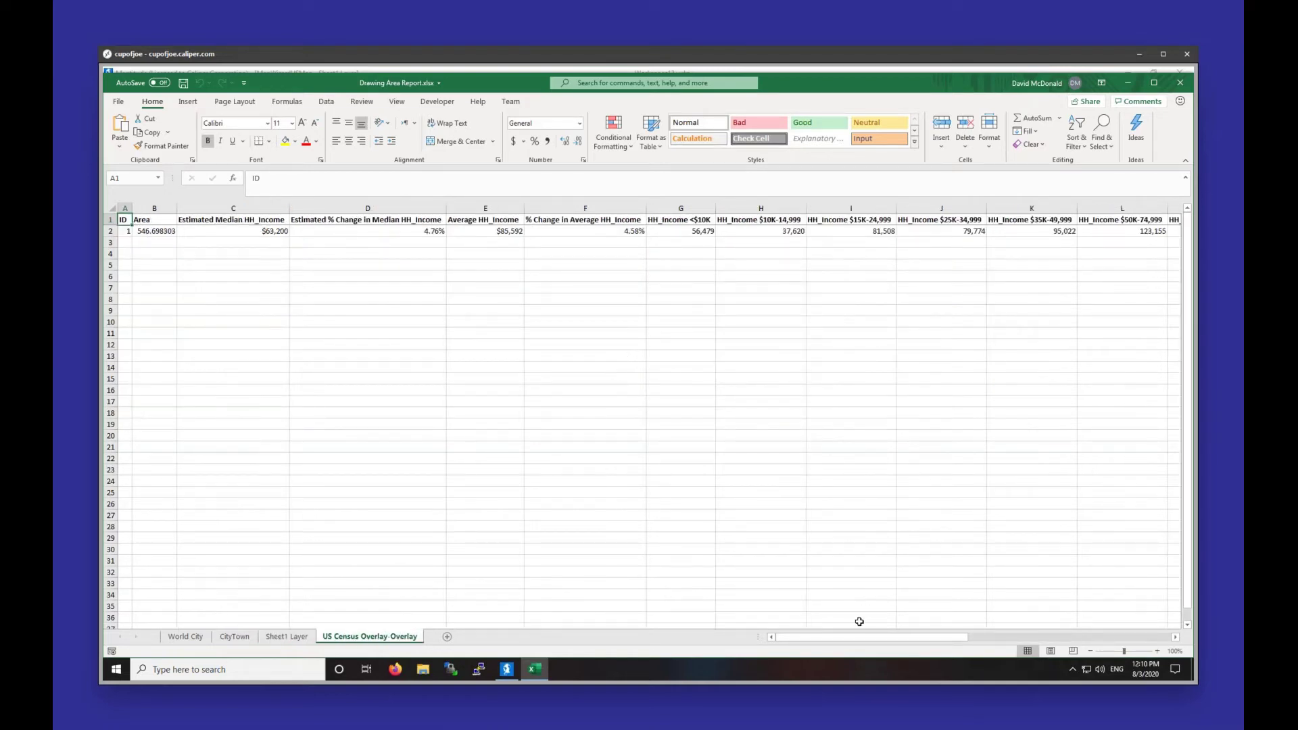
{"action": "left_click_drag", "start_coordinate": [855, 637], "coordinate": [743, 635]}
{"action": "left_click", "coordinate": [1179, 83]}
{"action": "left_click", "coordinate": [1179, 82]}
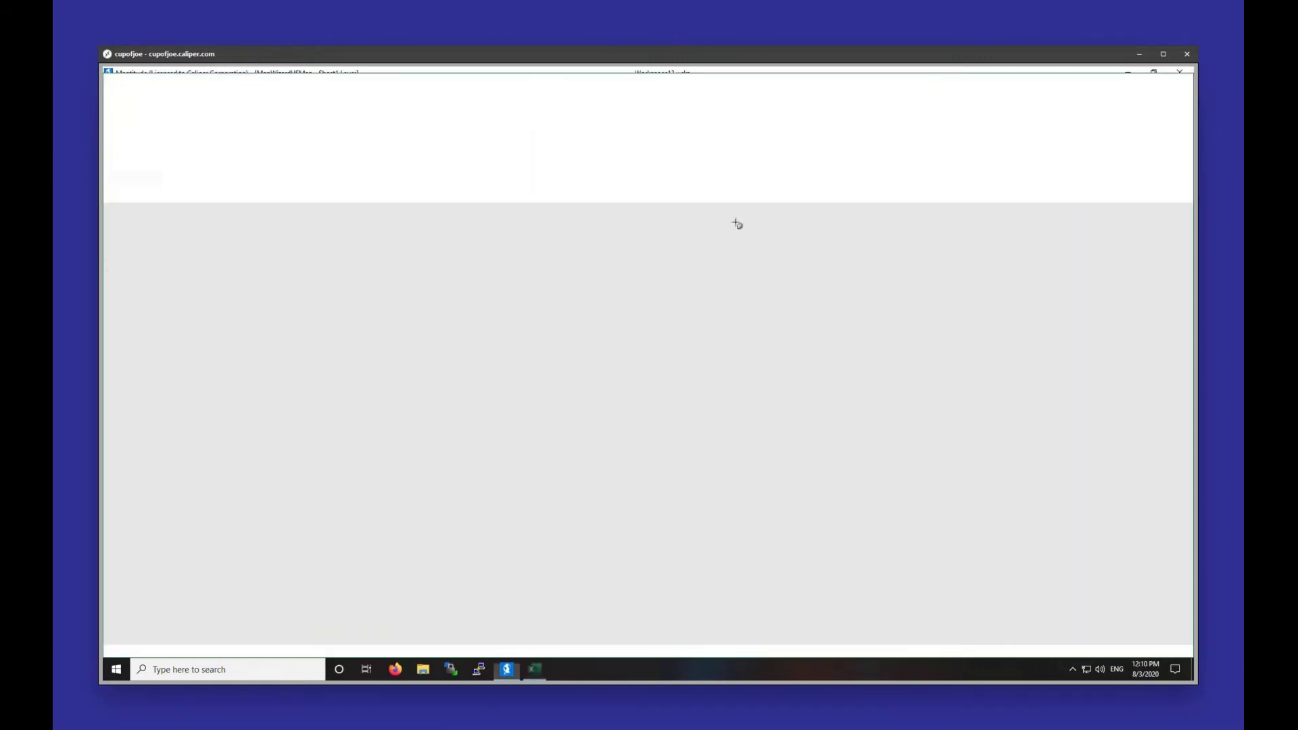
- Delete the freehand polygon around Houston from the map and confirm the deletion
{"action": "right_click", "coordinate": [735, 424]}
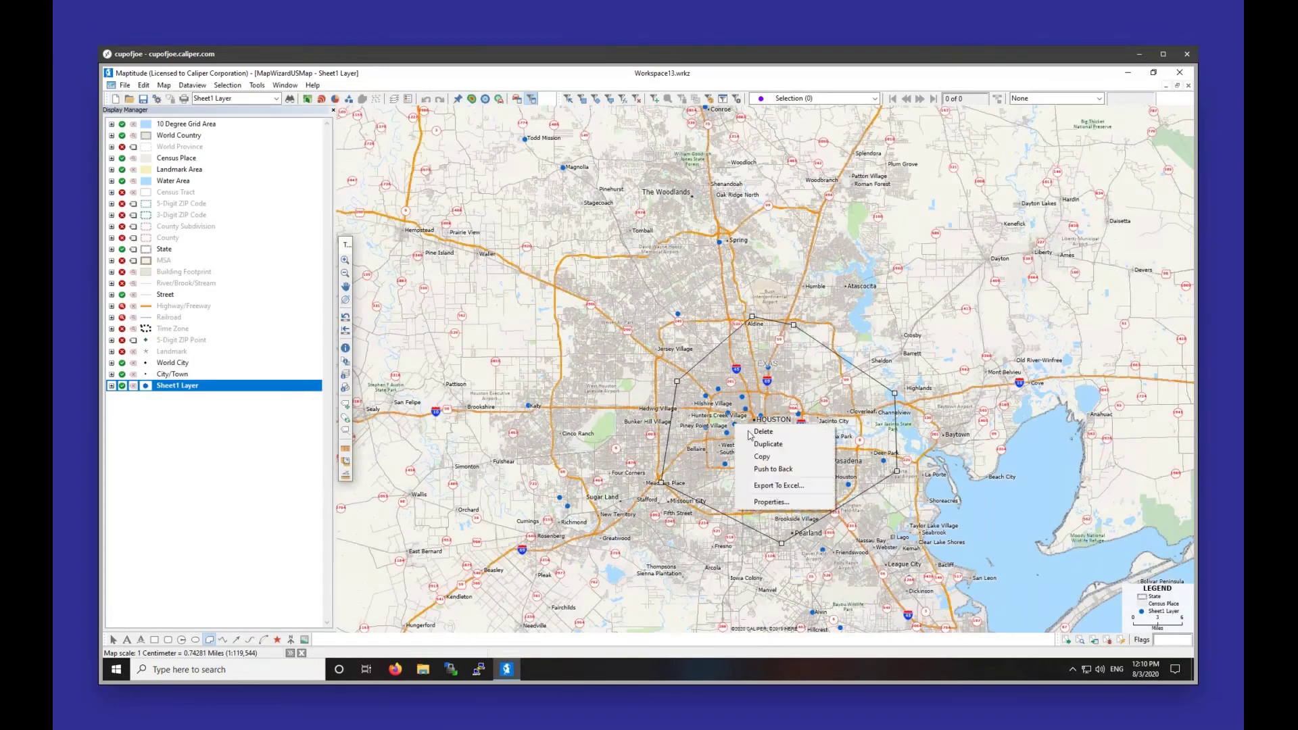
{"action": "left_click", "coordinate": [750, 431]}
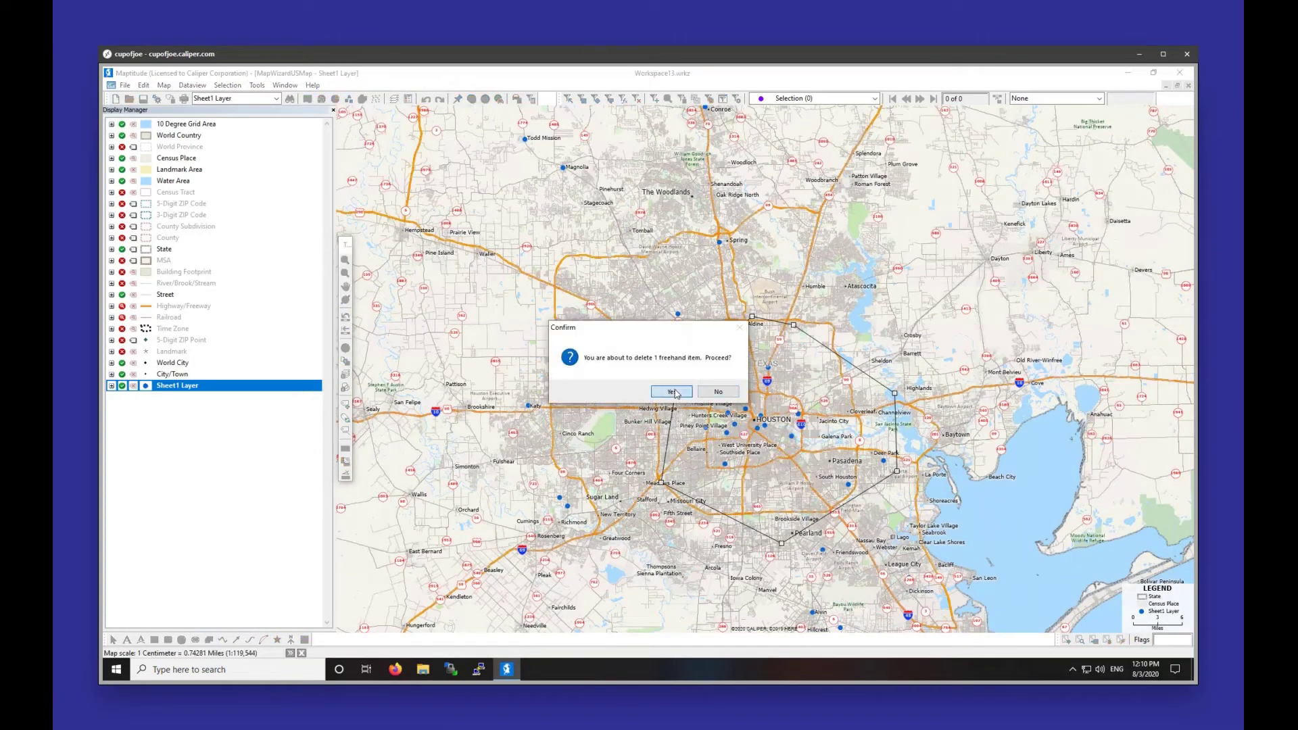
{"action": "left_click", "coordinate": [674, 392]}
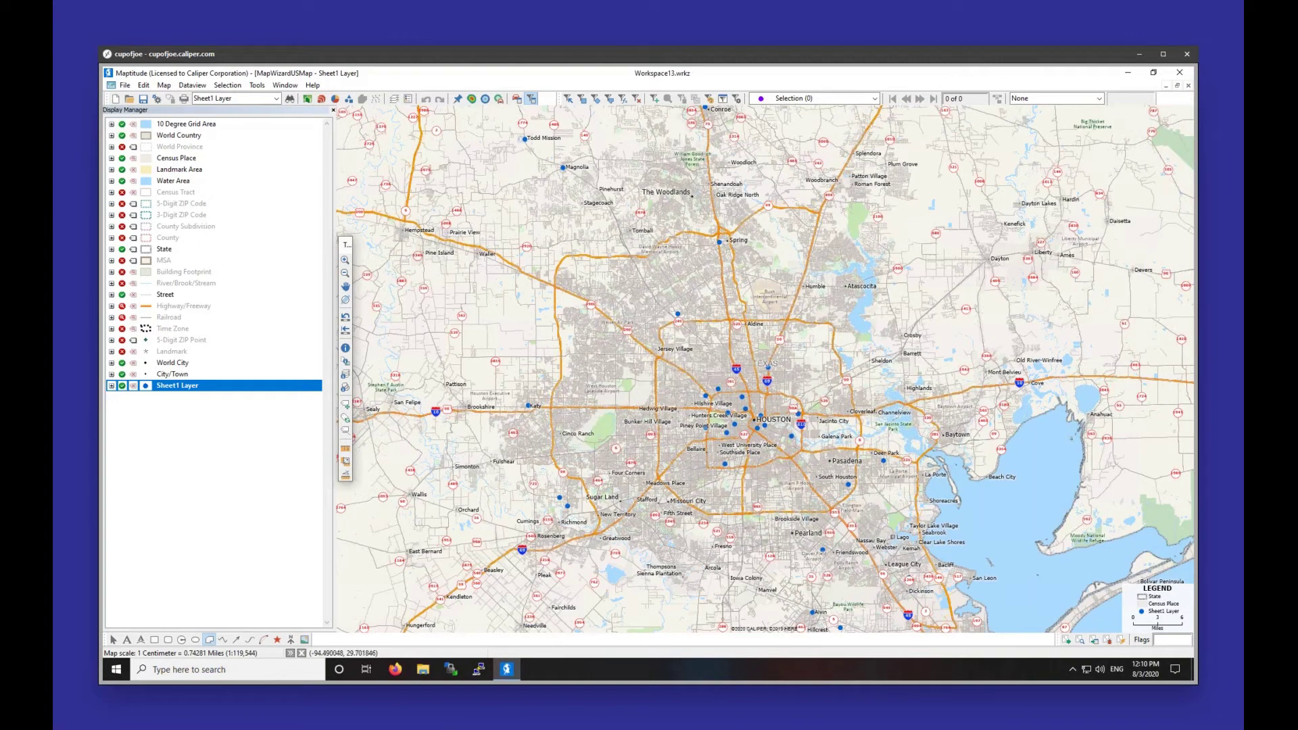
- Start creating buffers for Sheet1 Layer and apply them to all features instead of only the visible ones
{"action": "mouse_move", "coordinate": [1181, 451]}
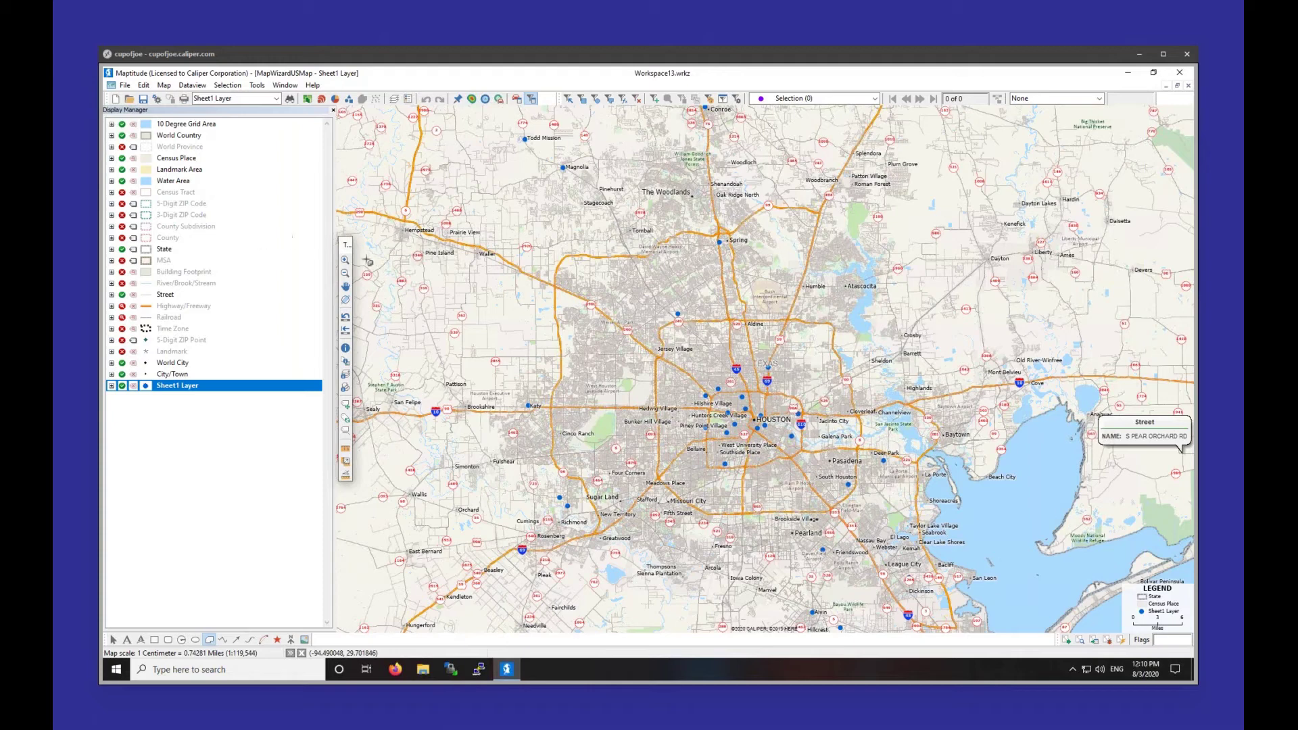
{"action": "left_click", "coordinate": [346, 274]}
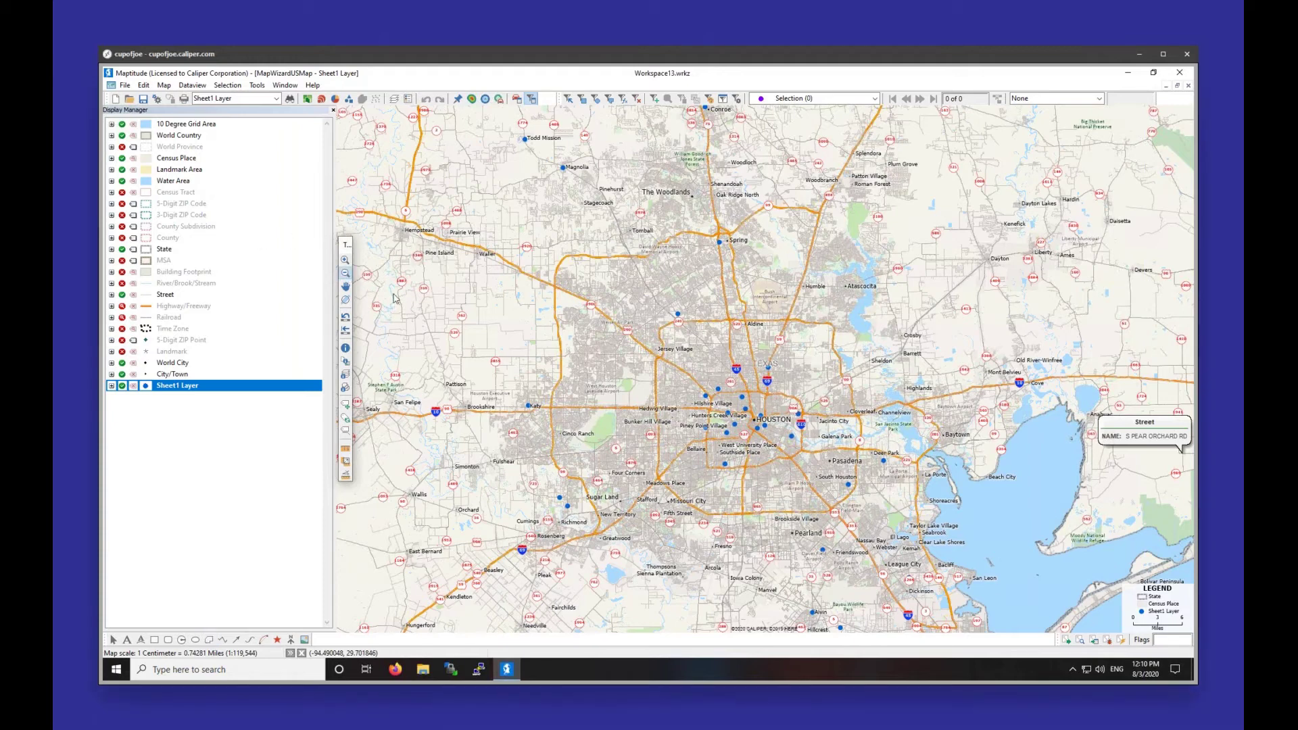
{"action": "left_click", "coordinate": [518, 377]}
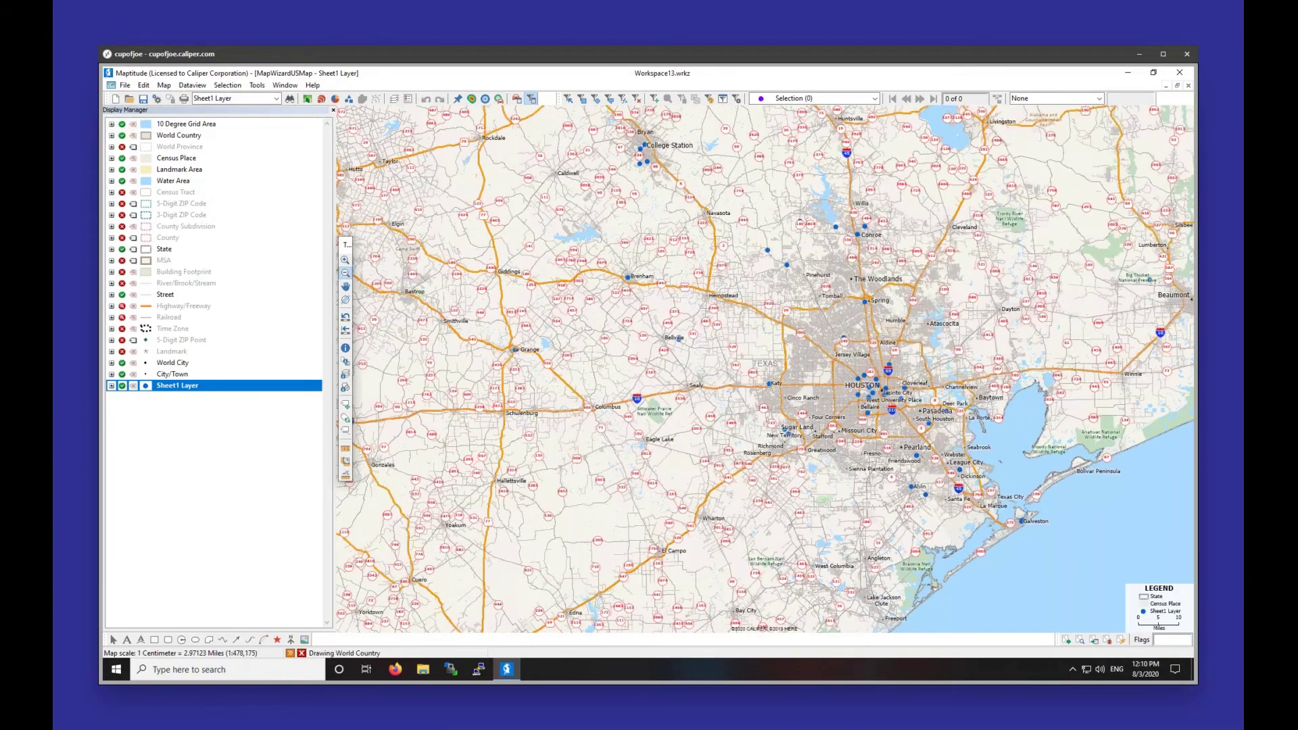
{"action": "left_click", "coordinate": [506, 344]}
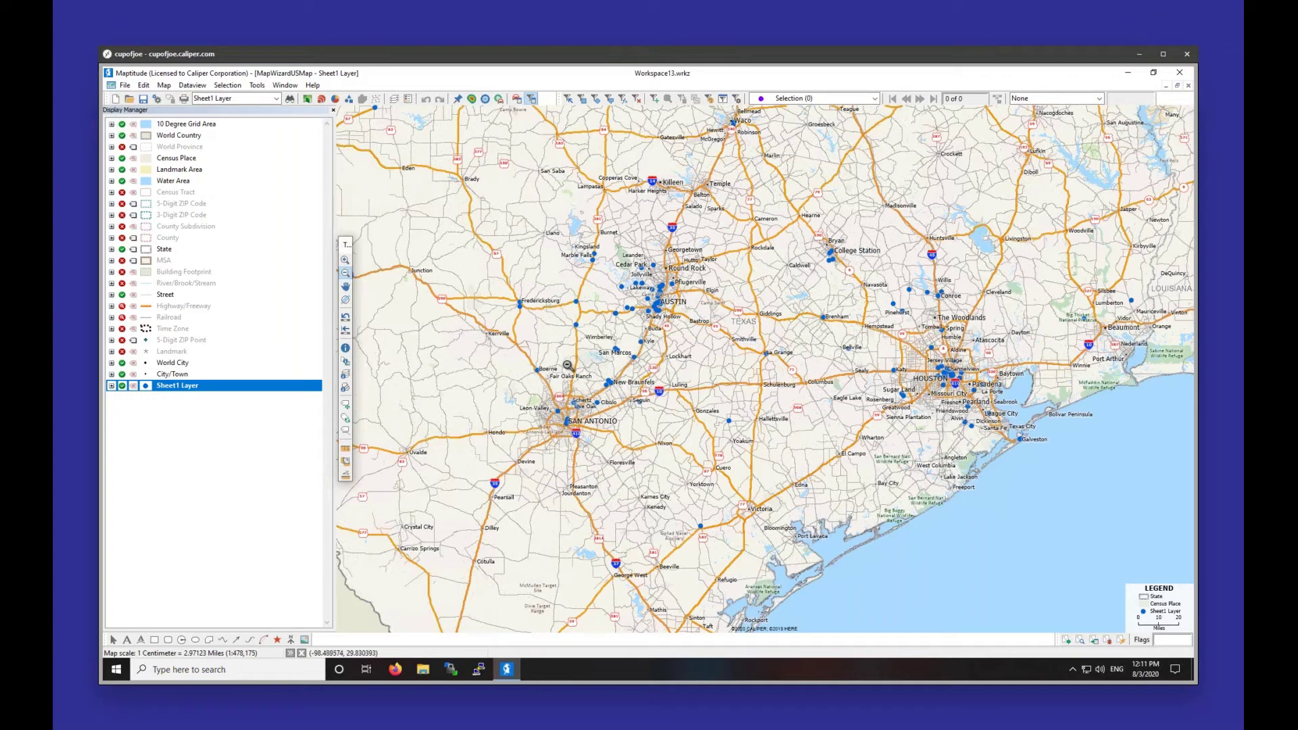
{"action": "mouse_move", "coordinate": [567, 364]}
{"action": "left_click", "coordinate": [485, 98]}
{"action": "left_click", "coordinate": [688, 260]}
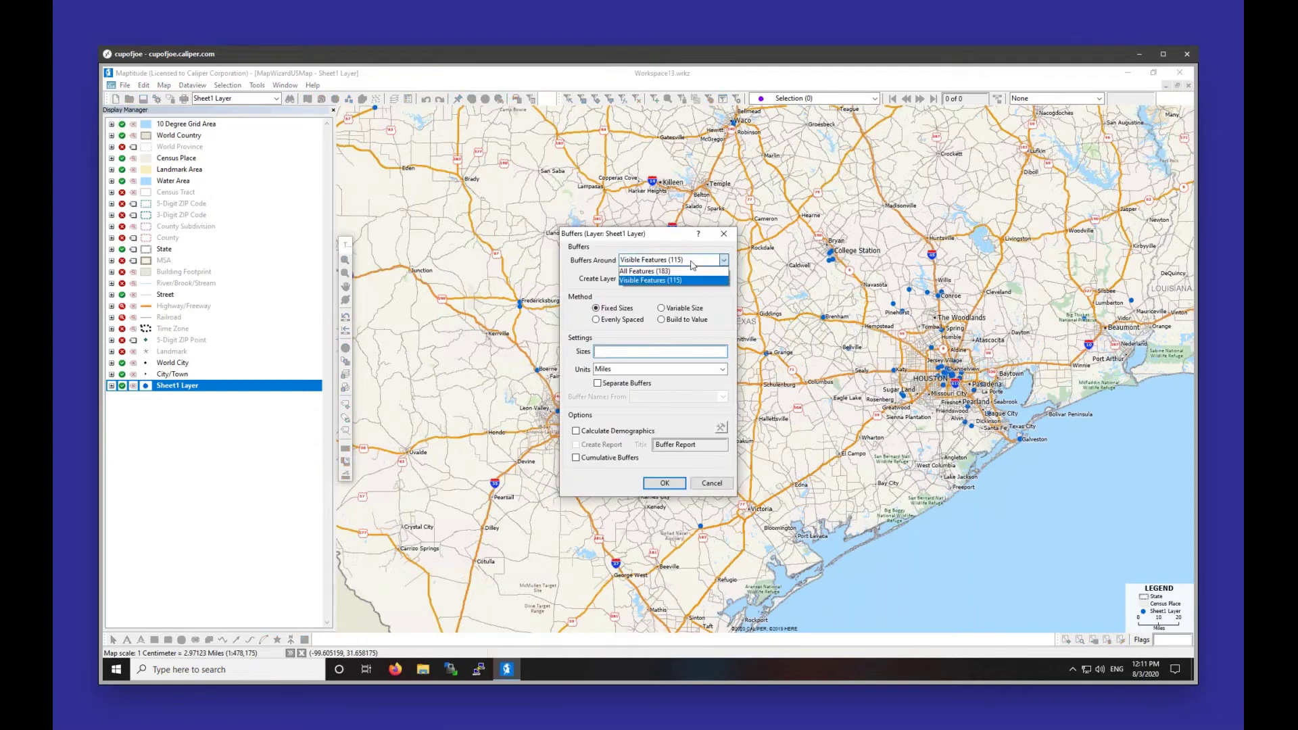
{"action": "left_click", "coordinate": [687, 271]}
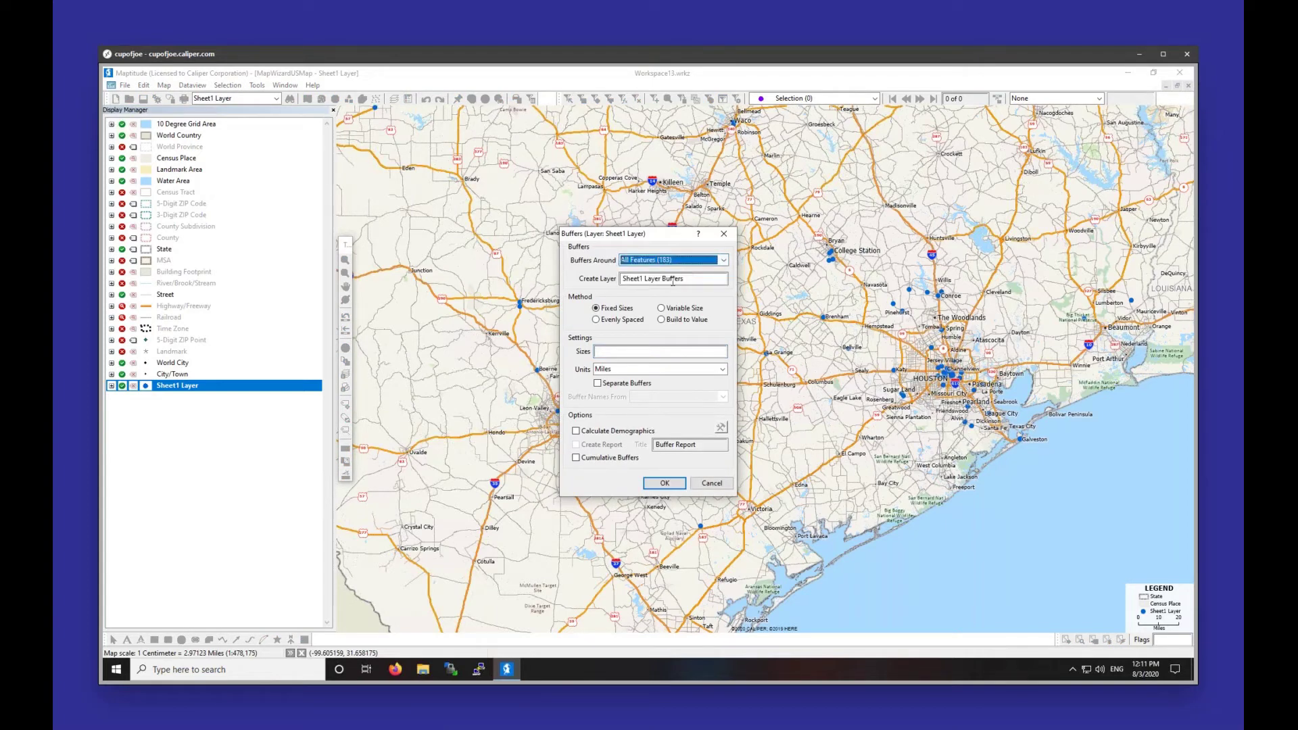
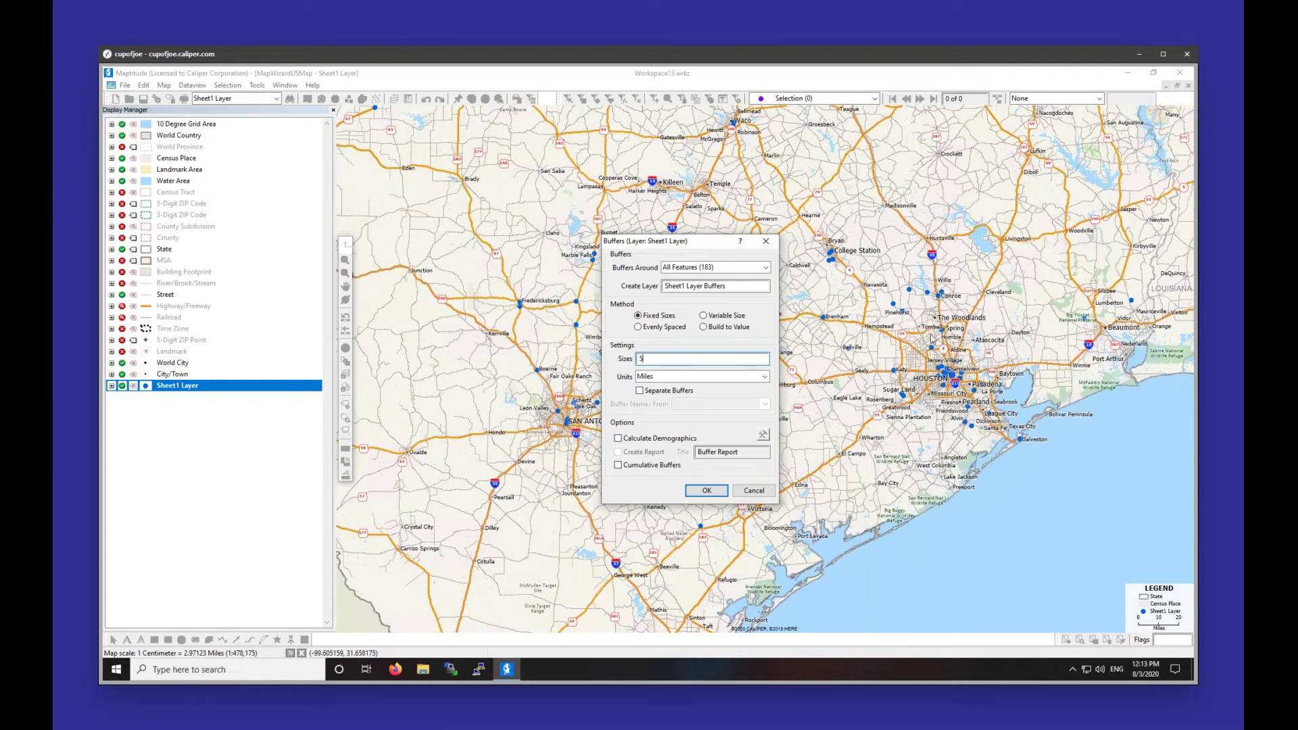
- Configure separate 5-mile buffers that take their names from the Name field, and have demographics calculated
{"action": "left_click", "coordinate": [661, 395]}
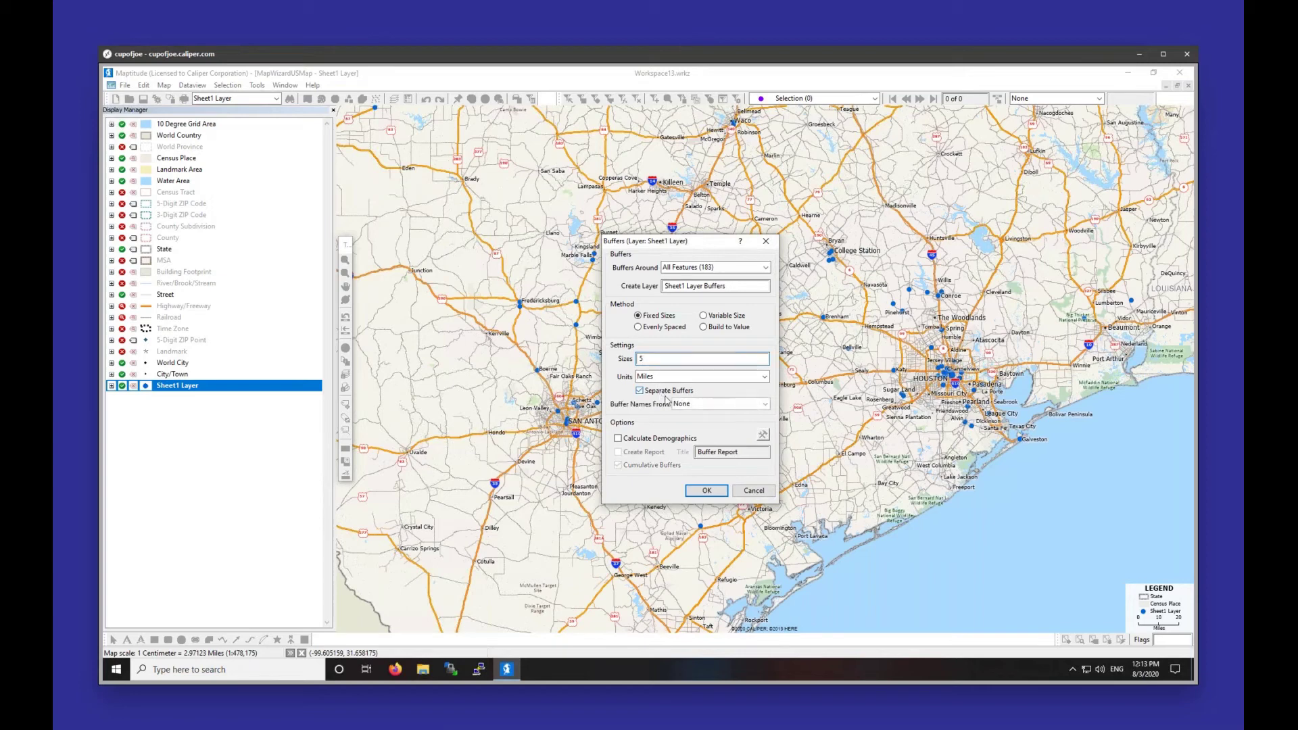
{"action": "left_click", "coordinate": [723, 404]}
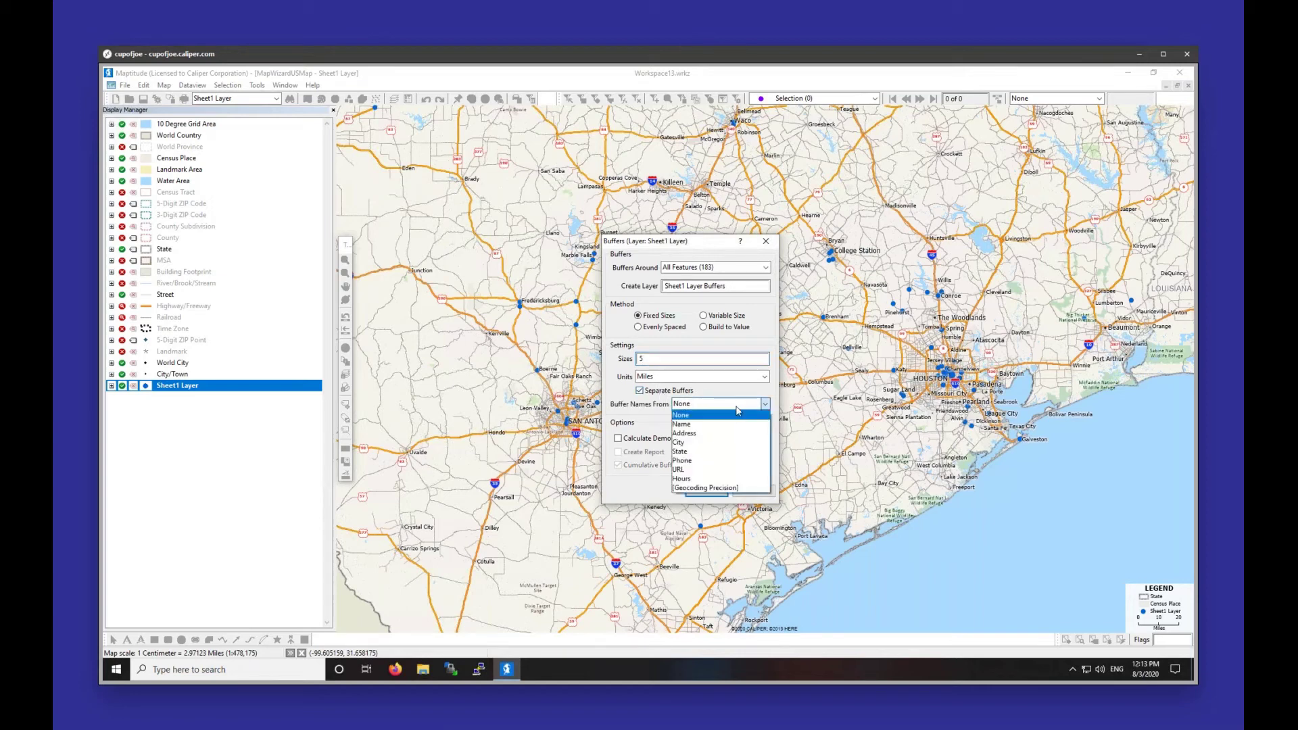
{"action": "left_click", "coordinate": [720, 424]}
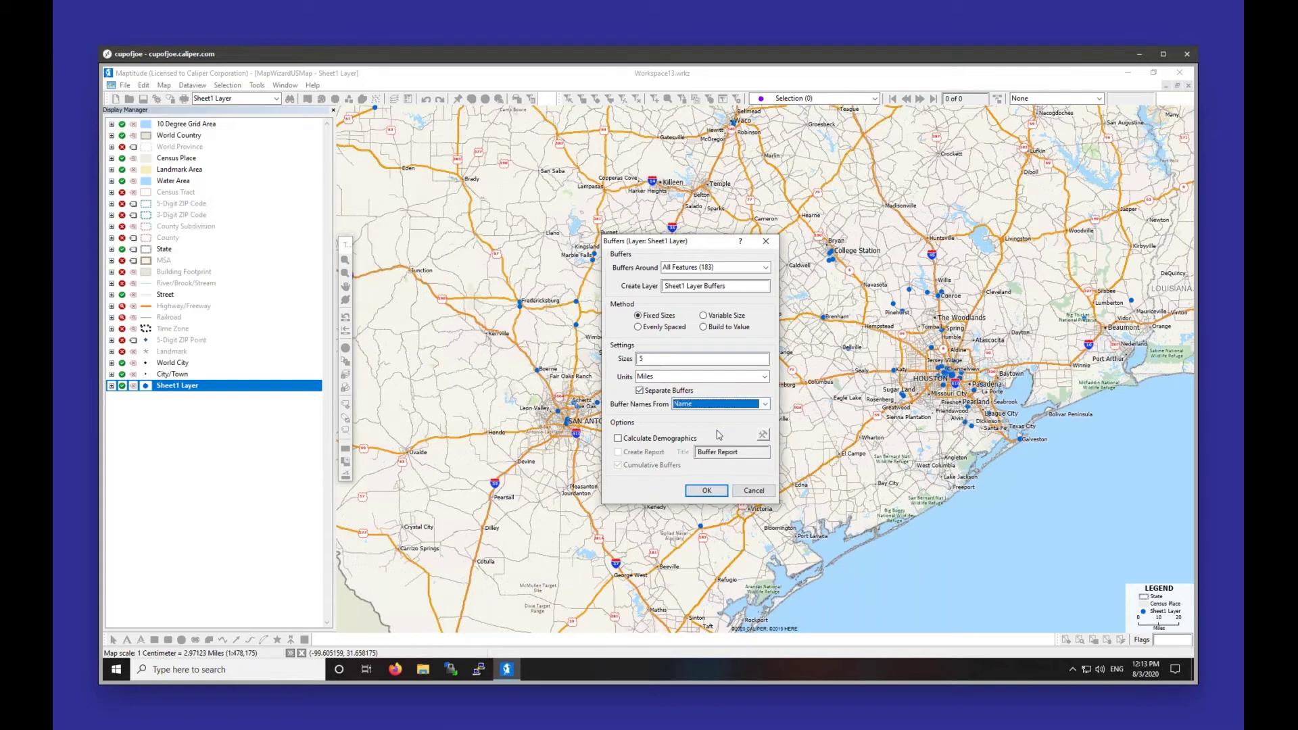
{"action": "left_click", "coordinate": [663, 443]}
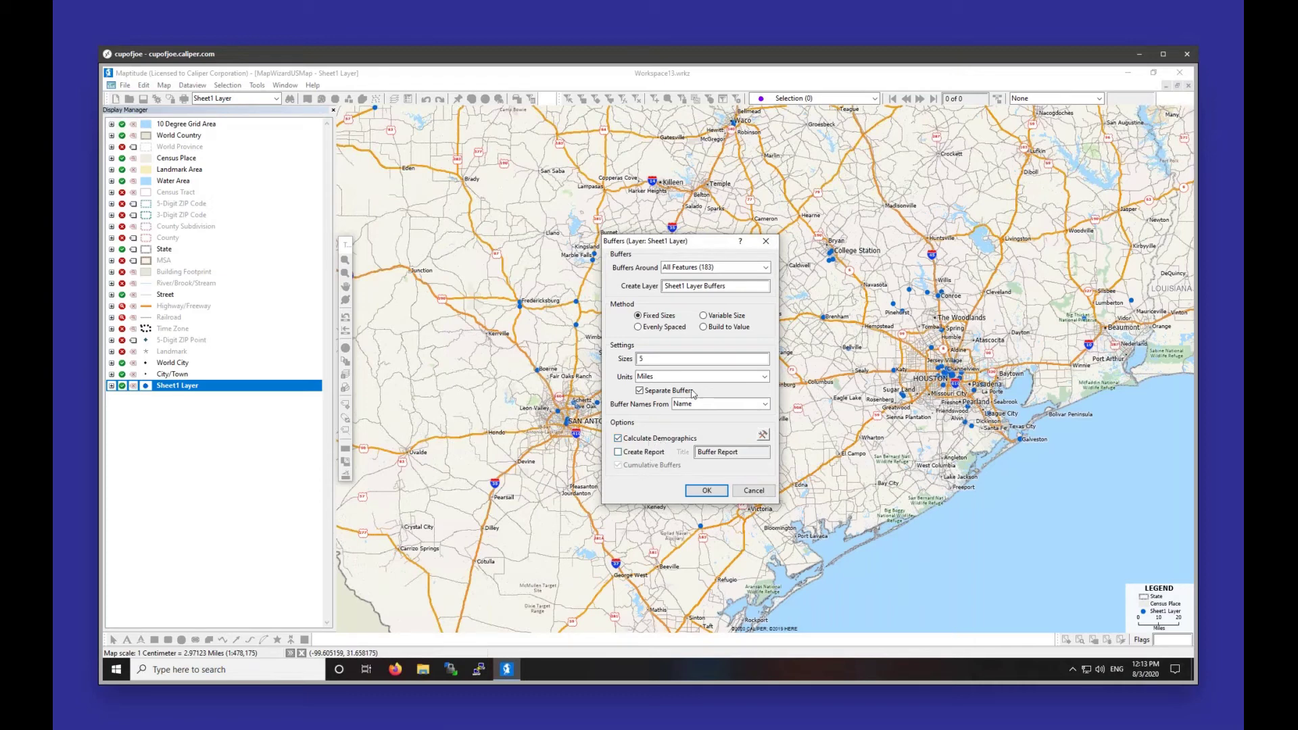
- Examine the US Census Overlay aggregation methods and the fields available for the buffer demographics, leaving without changes
{"action": "left_click", "coordinate": [762, 434]}
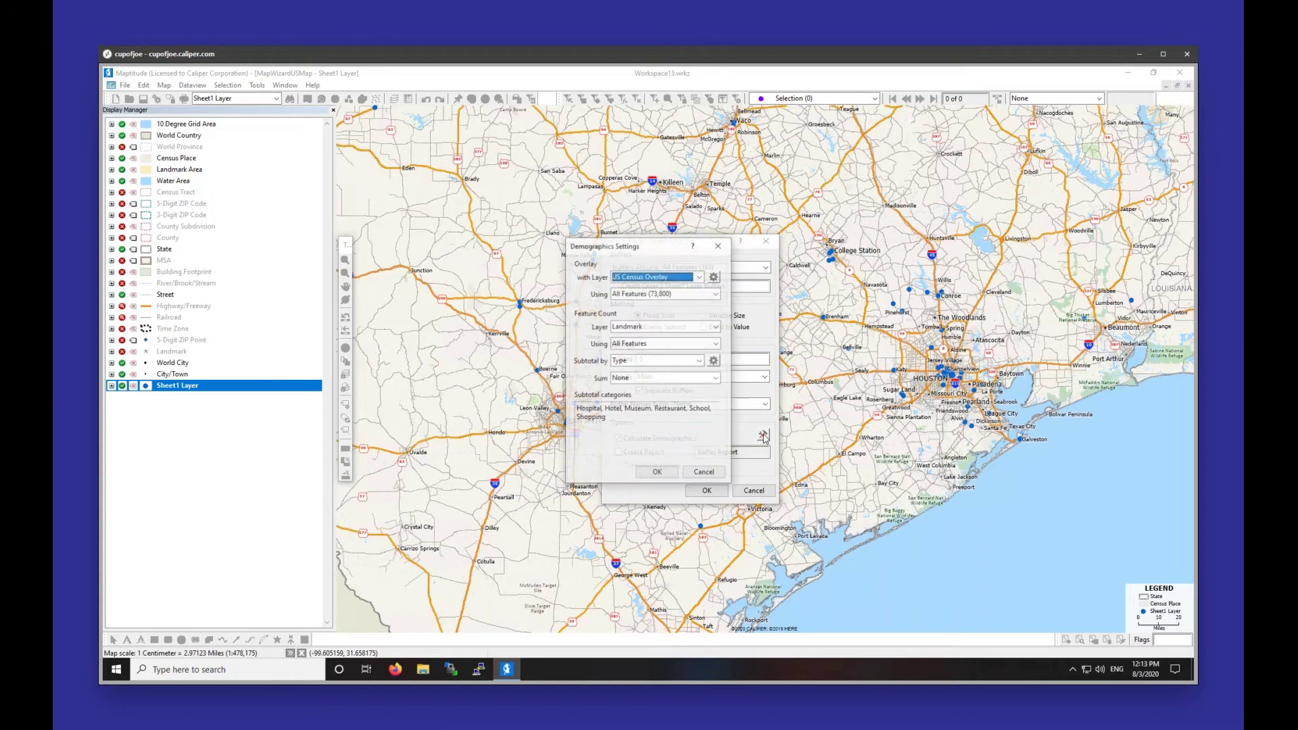
{"action": "left_click", "coordinate": [713, 277]}
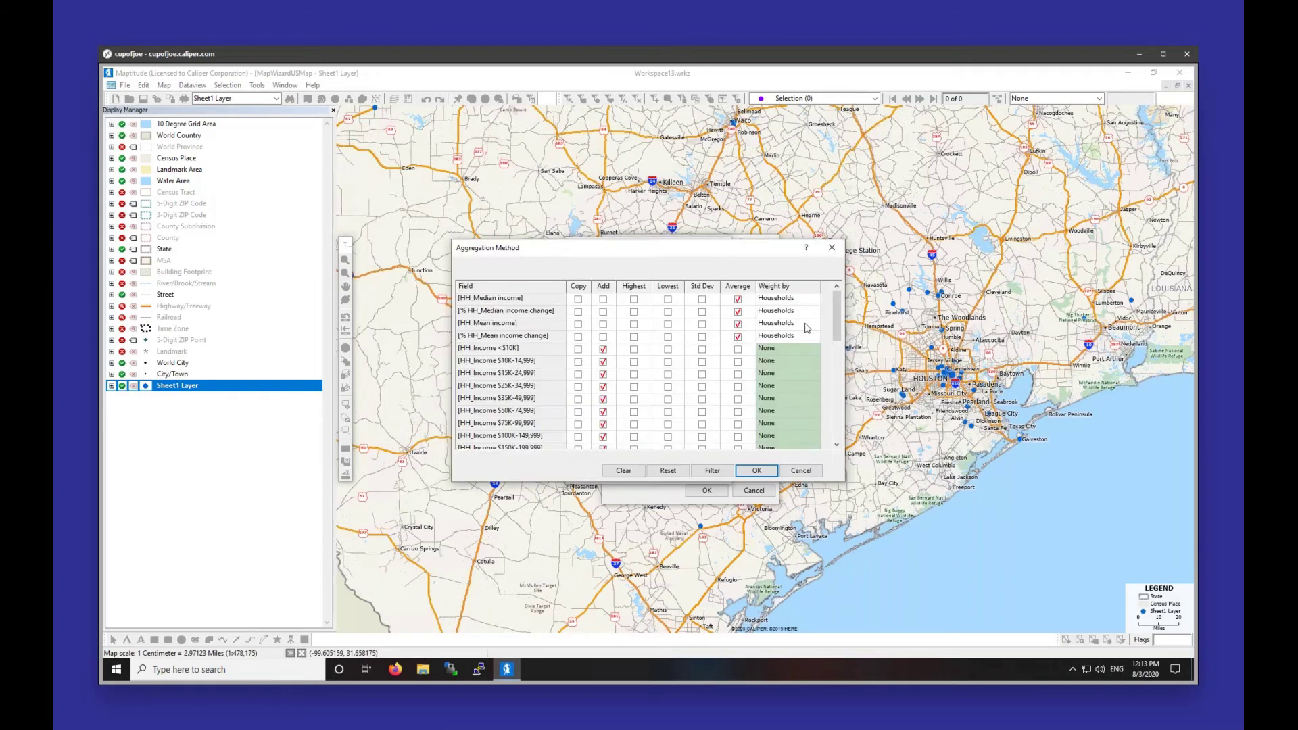
{"action": "scroll", "coordinate": [826, 347], "scroll_direction": "down", "scroll_amount": 3}
{"action": "scroll", "coordinate": [826, 346], "scroll_direction": "down", "scroll_amount": 8}
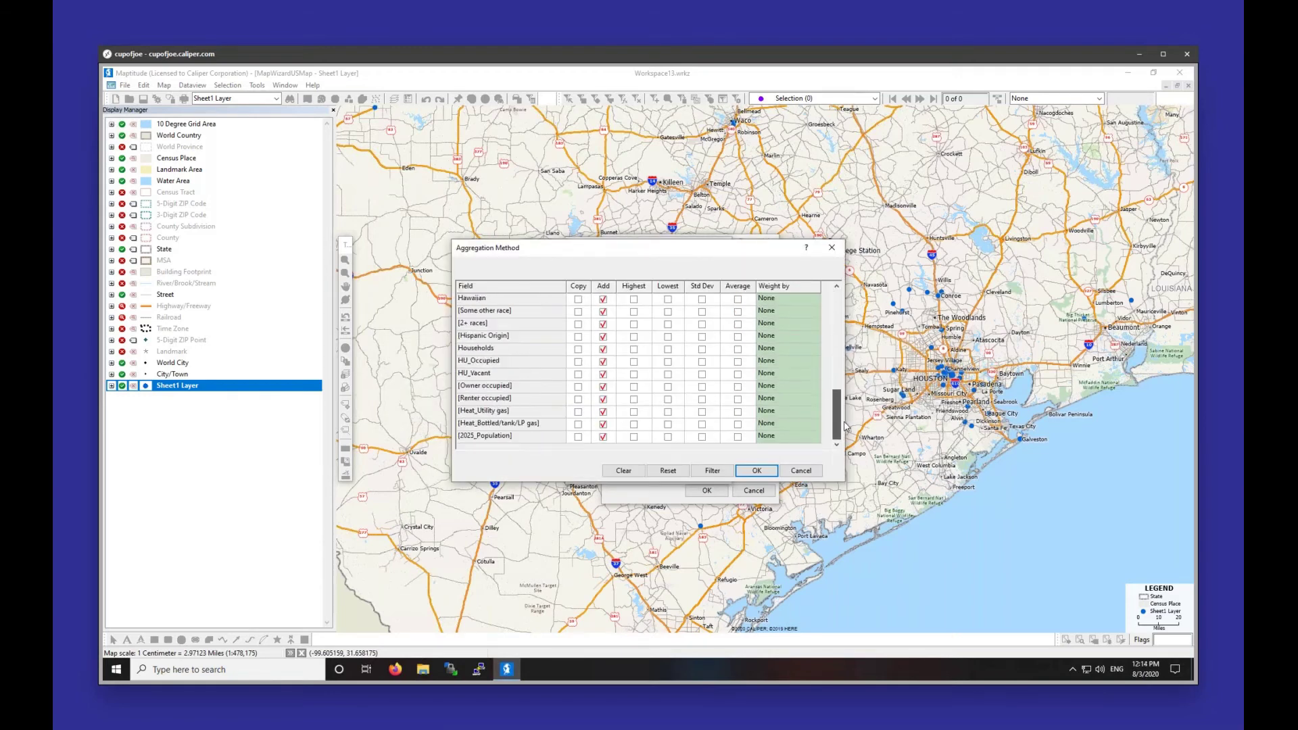
{"action": "left_click_drag", "start_coordinate": [843, 424], "coordinate": [837, 317]}
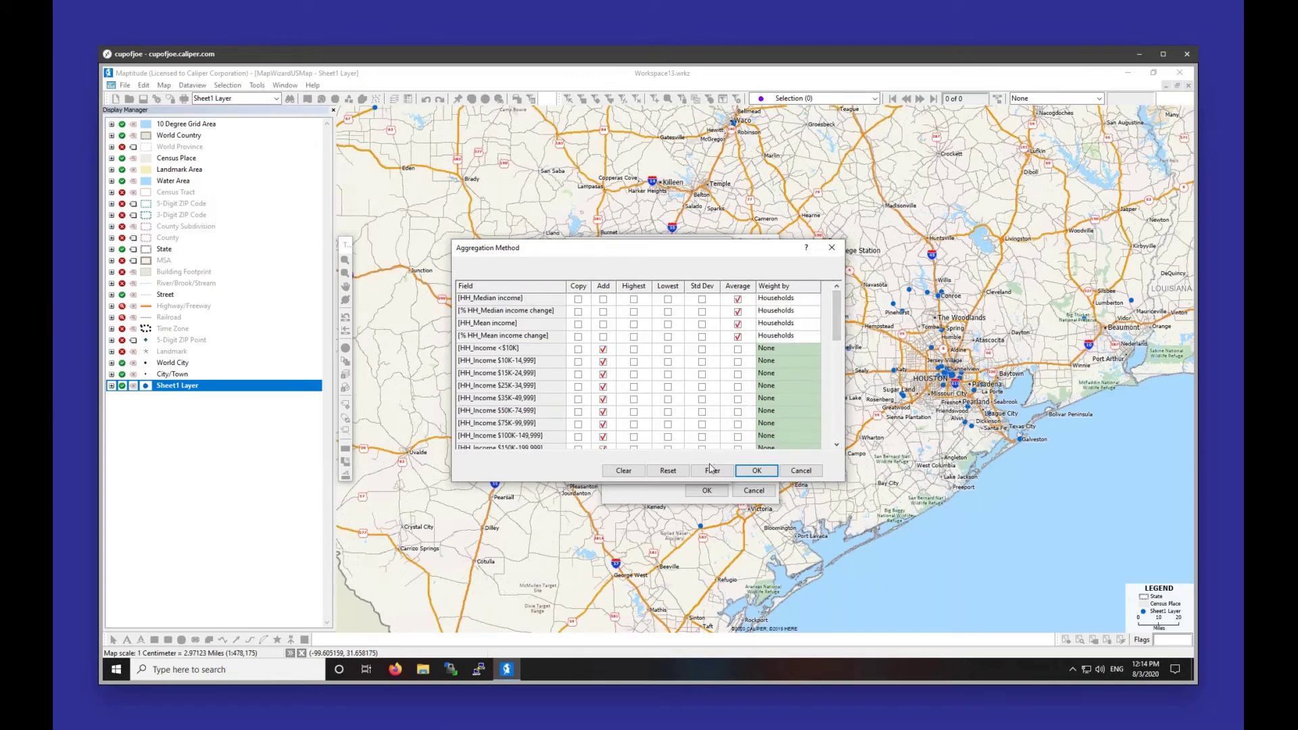
{"action": "left_click", "coordinate": [712, 470]}
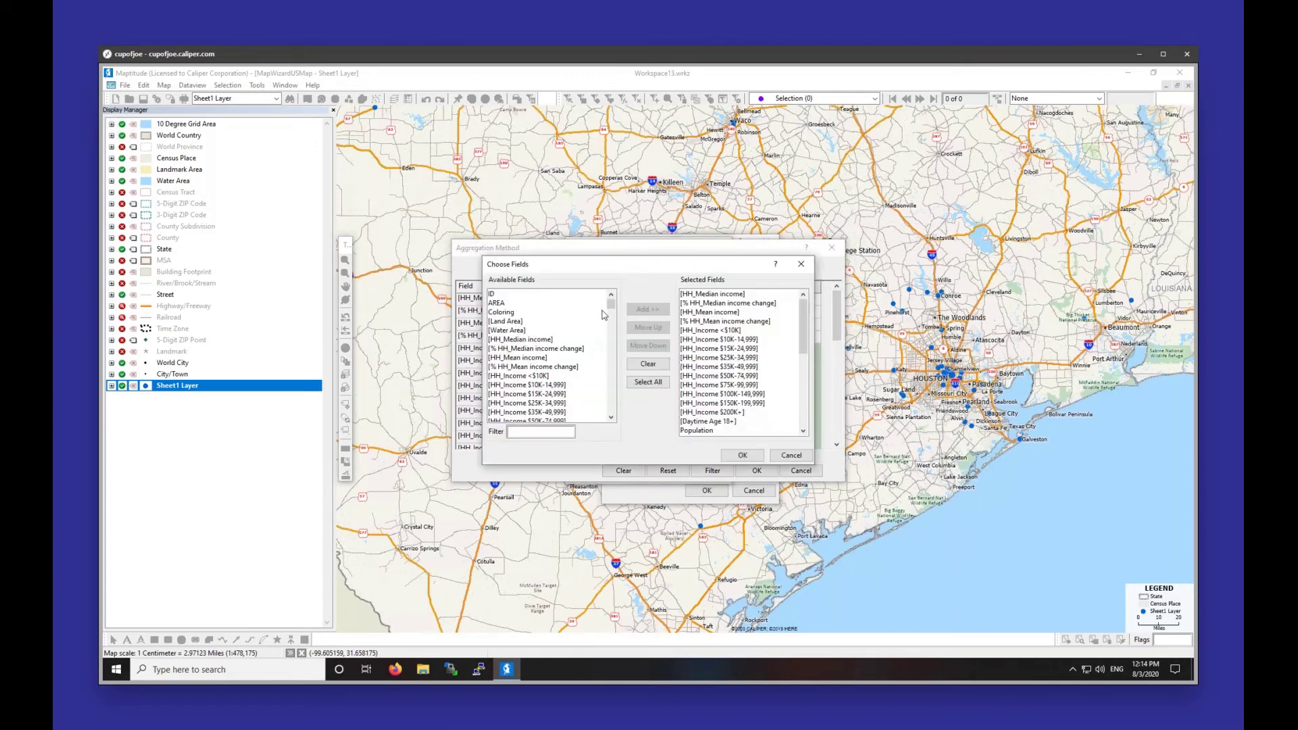
{"action": "left_click_drag", "start_coordinate": [610, 306], "coordinate": [615, 336]}
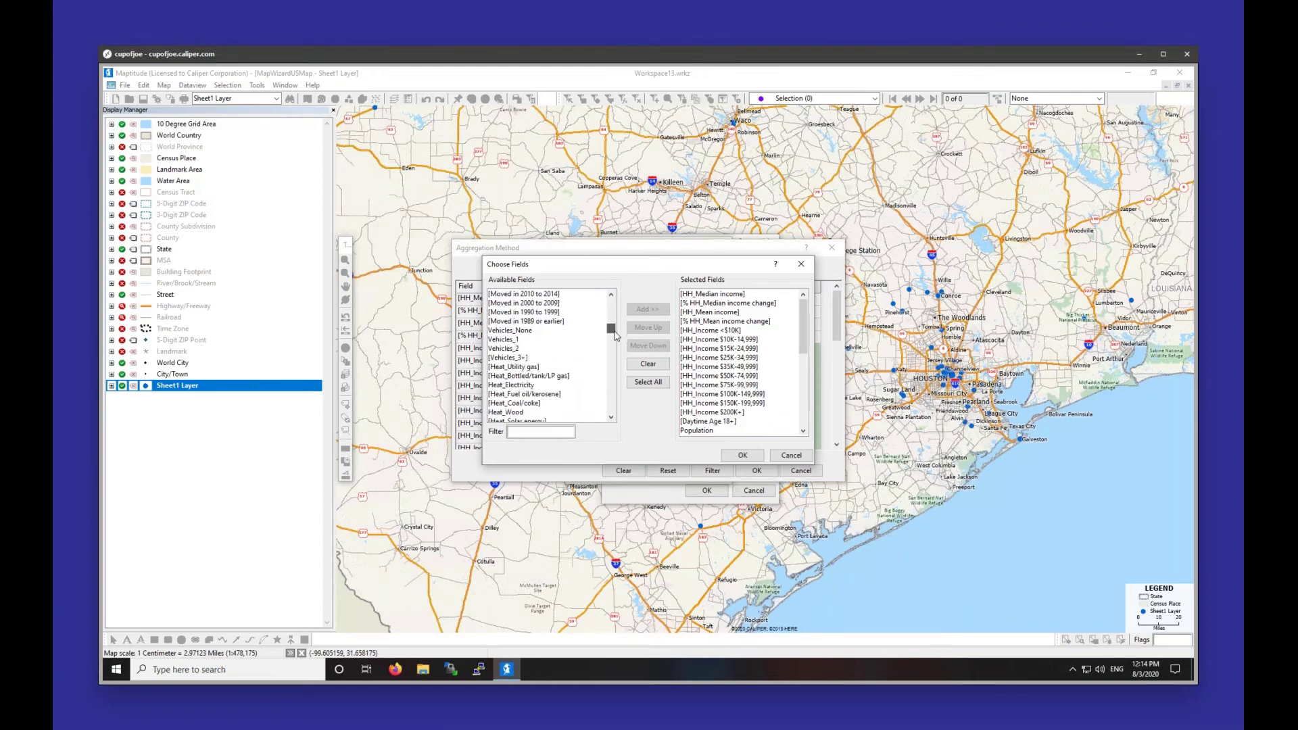
{"action": "mouse_move", "coordinate": [801, 311]}
{"action": "left_mouse_down"}
{"action": "mouse_move", "coordinate": [806, 400]}
{"action": "mouse_move", "coordinate": [807, 297]}
{"action": "left_mouse_up"}
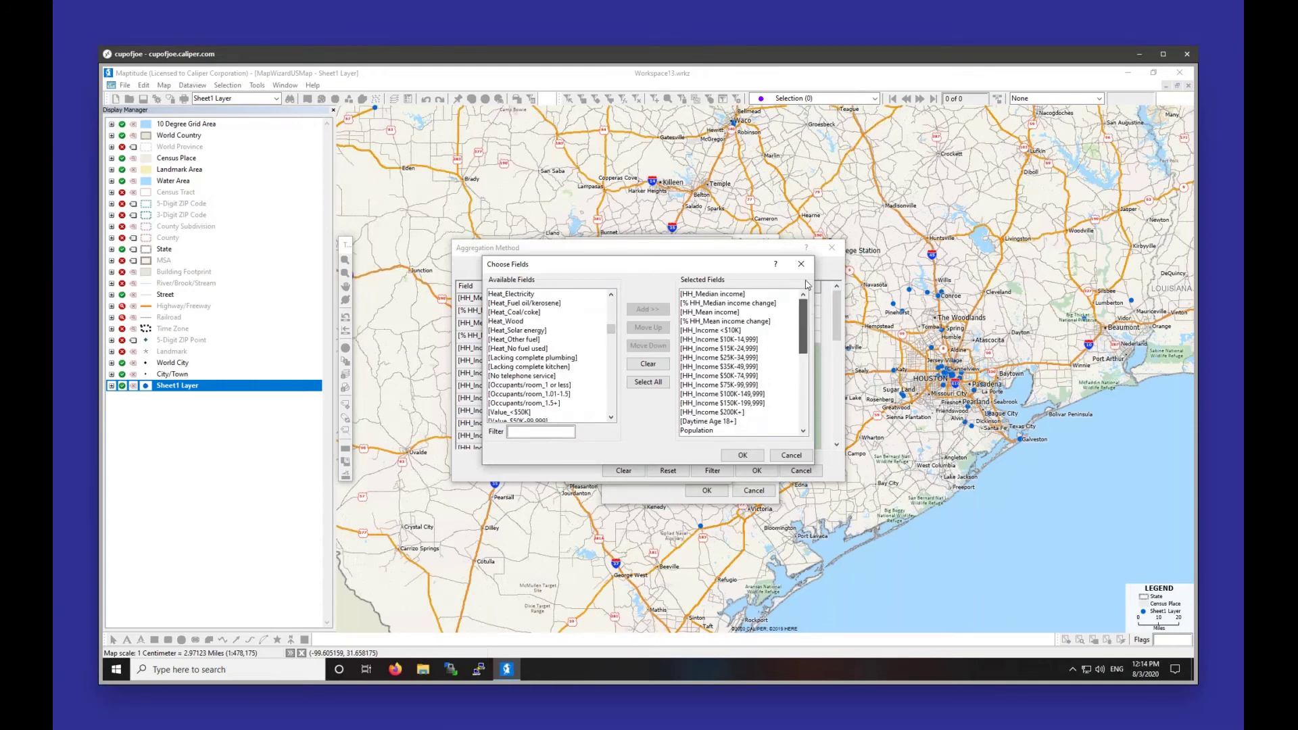
{"action": "left_click", "coordinate": [791, 455]}
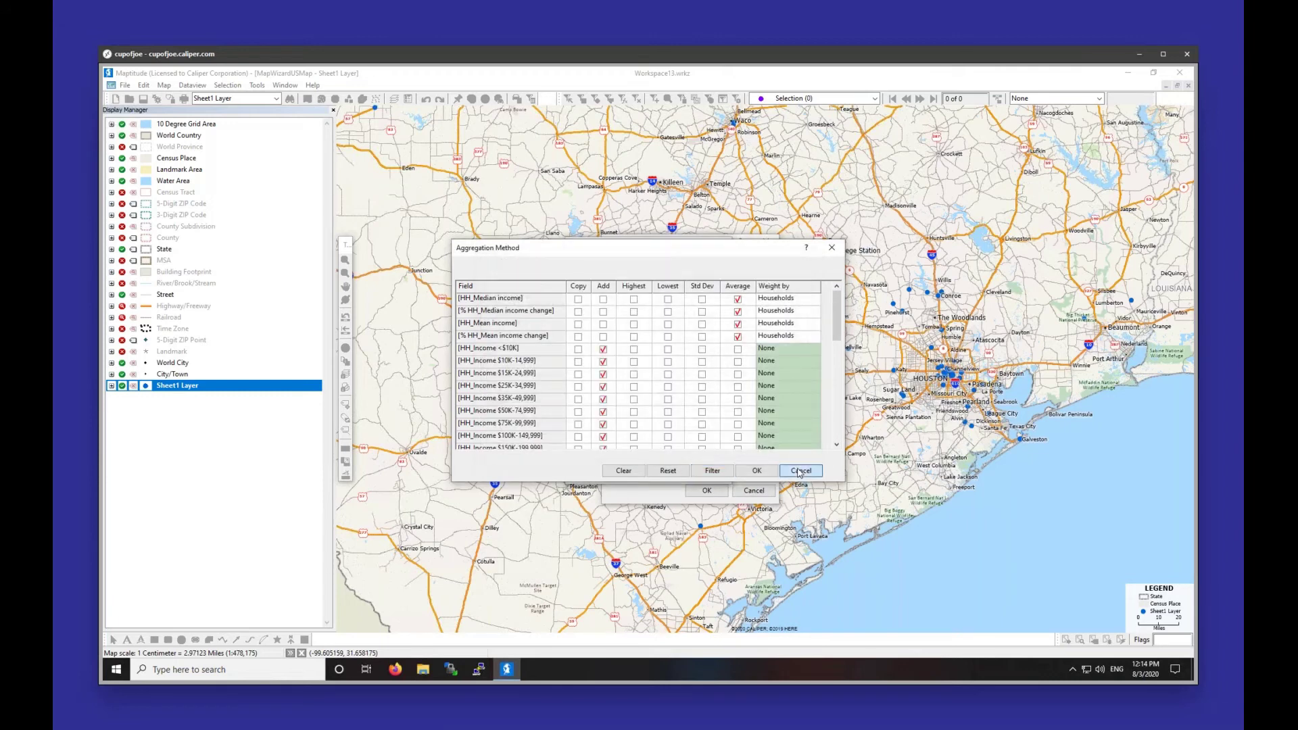
{"action": "left_click", "coordinate": [799, 471]}
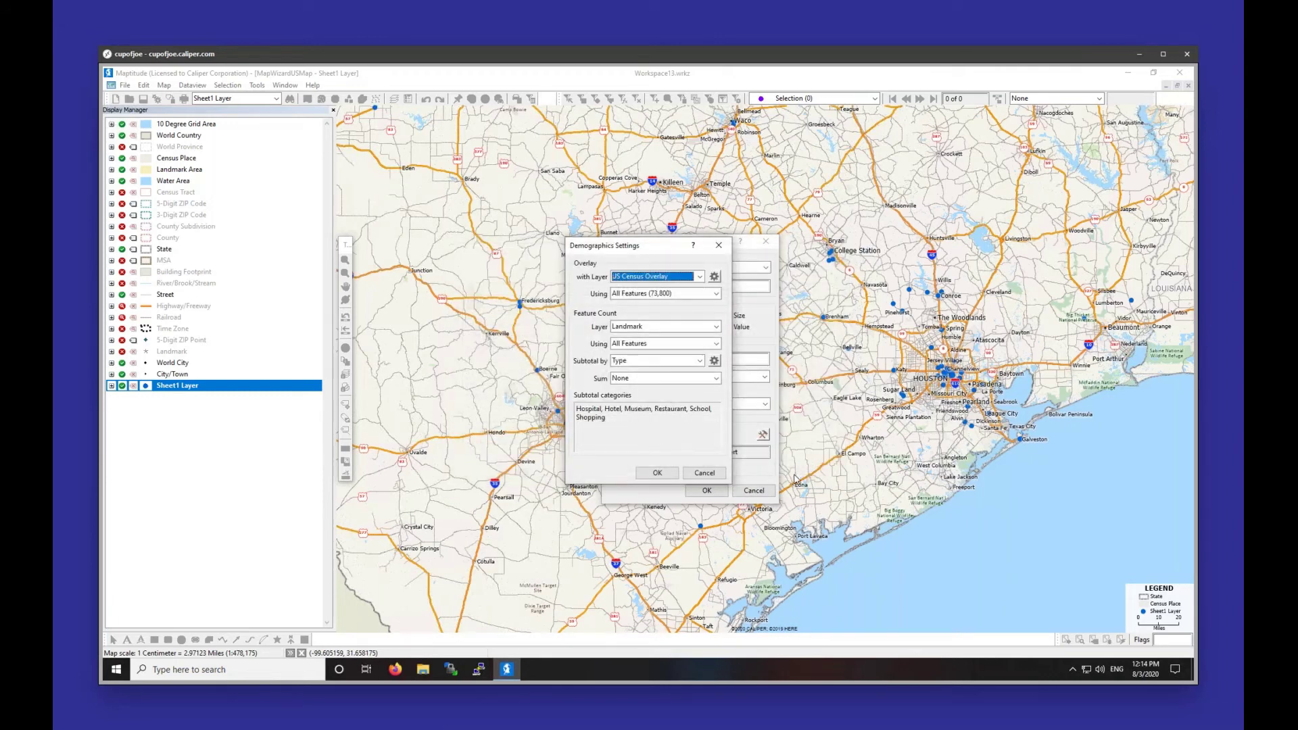
- Accept the demographics settings with US Census Overlay and Landmark counts by Type, and create the buffers
{"action": "left_click", "coordinate": [657, 472]}
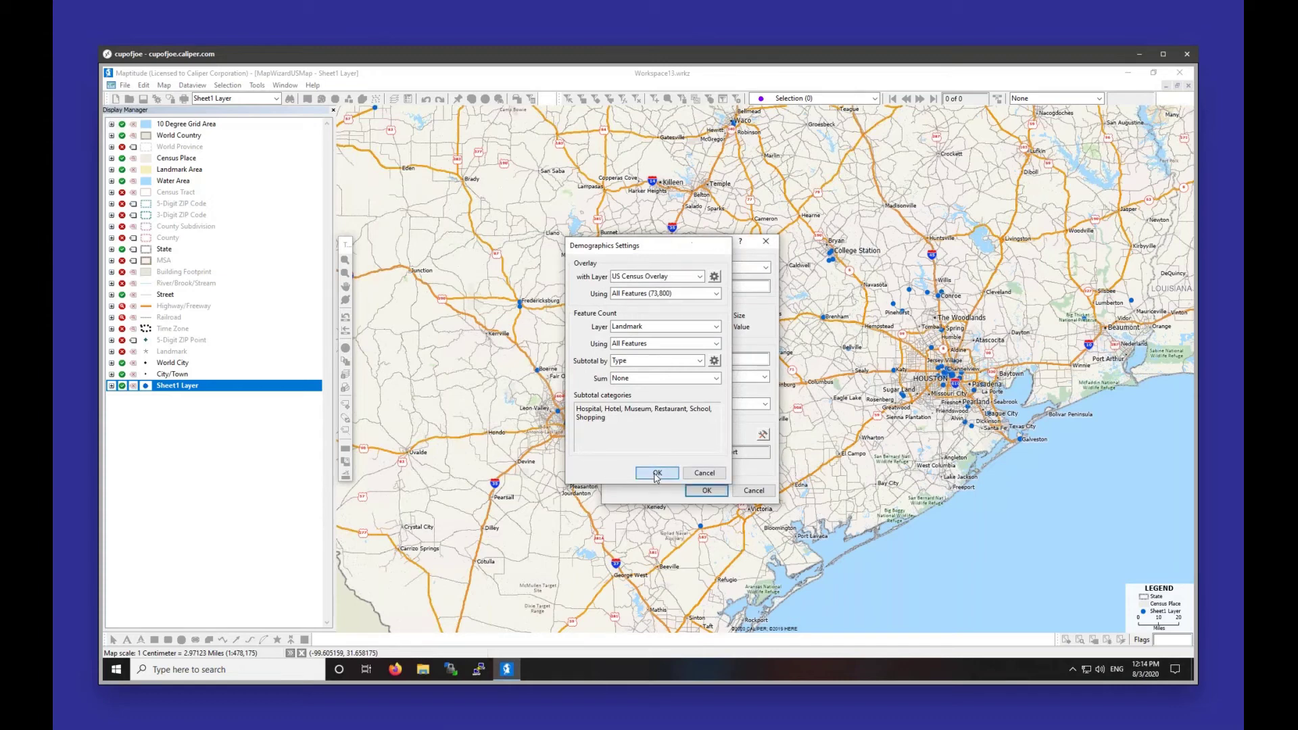
{"action": "left_click", "coordinate": [694, 495]}
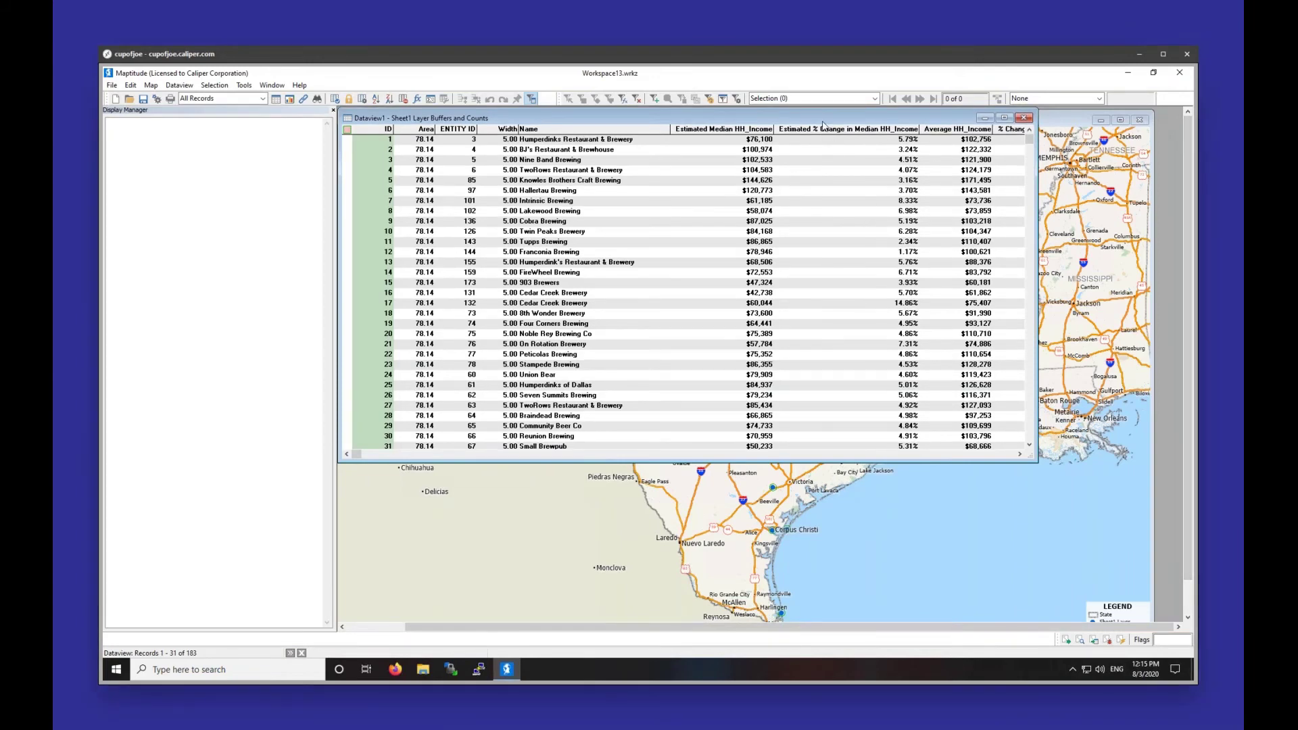
- Review the buffer dataview, covering brewery names, income estimates, and the population and housing columns
{"action": "left_click_drag", "start_coordinate": [823, 122], "coordinate": [891, 234]}
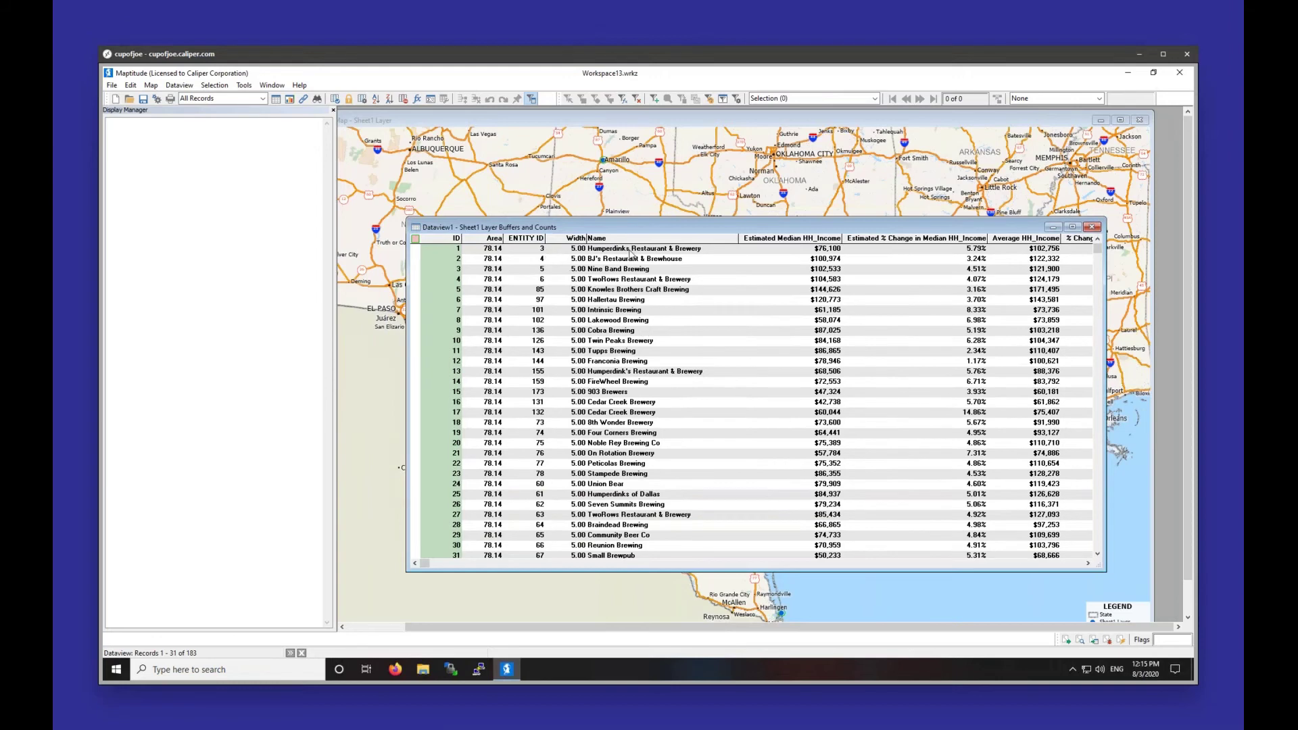
{"action": "left_click_drag", "start_coordinate": [630, 251], "coordinate": [663, 402]}
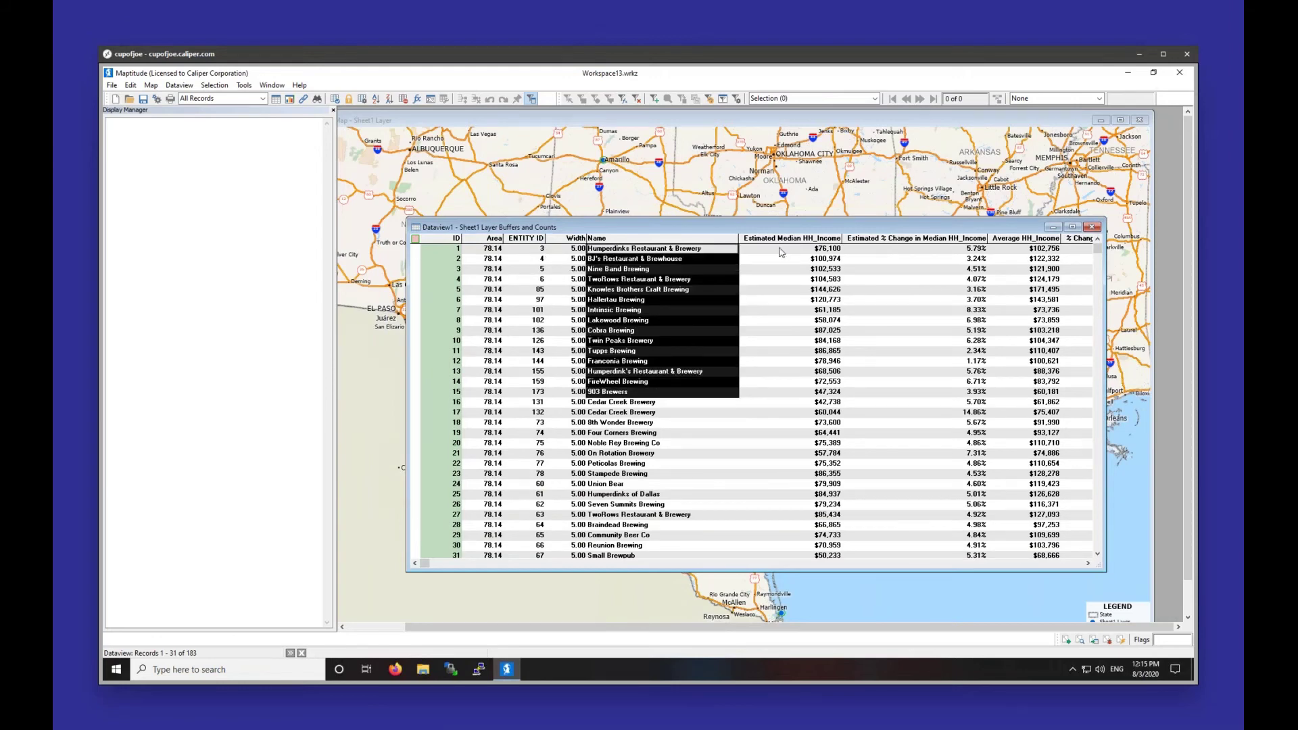
{"action": "left_click_drag", "start_coordinate": [789, 248], "coordinate": [939, 362]}
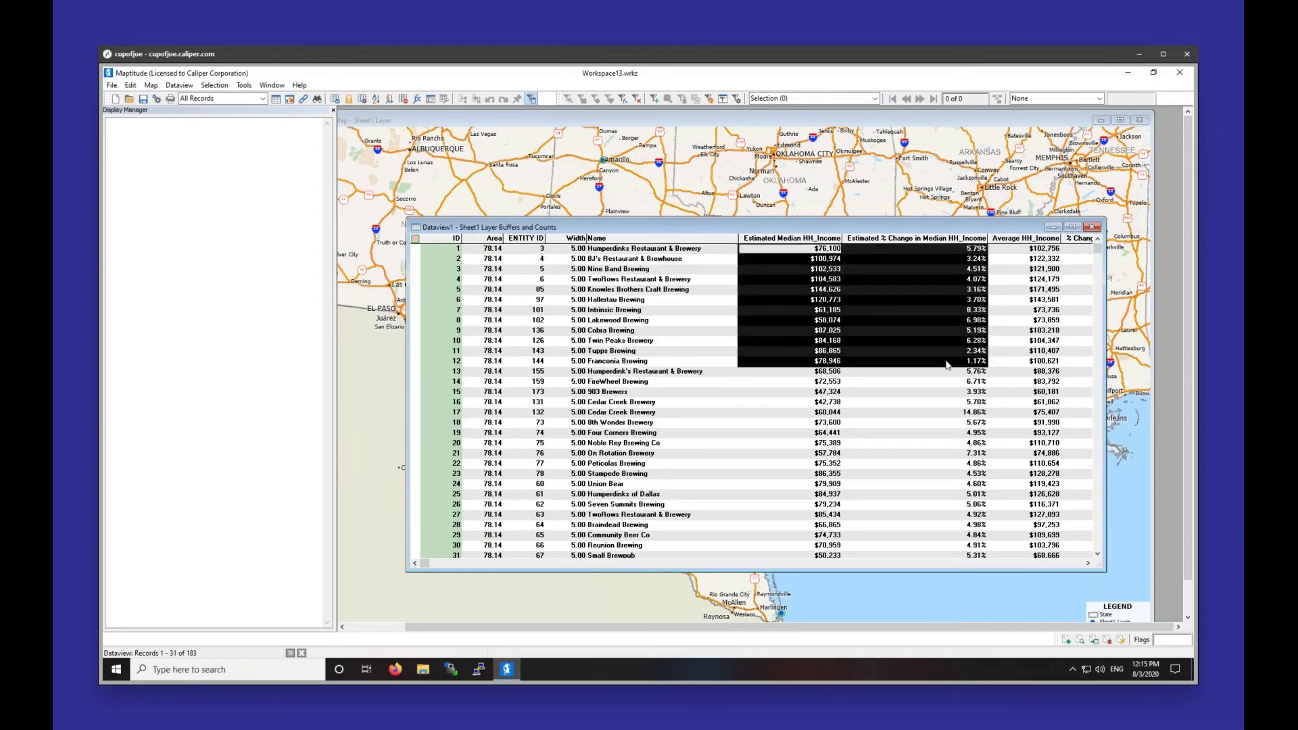
{"action": "left_click", "coordinate": [940, 362]}
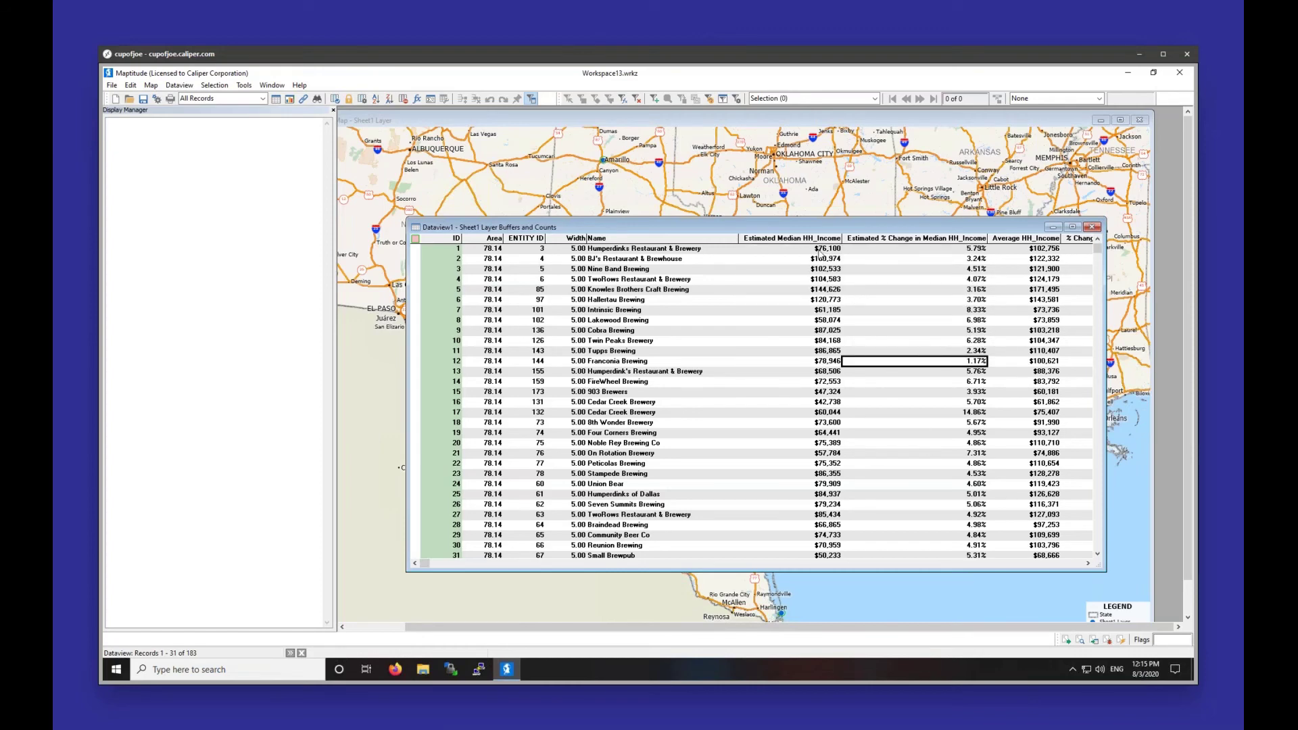
{"action": "left_click_drag", "start_coordinate": [1085, 563], "coordinate": [1085, 563]}
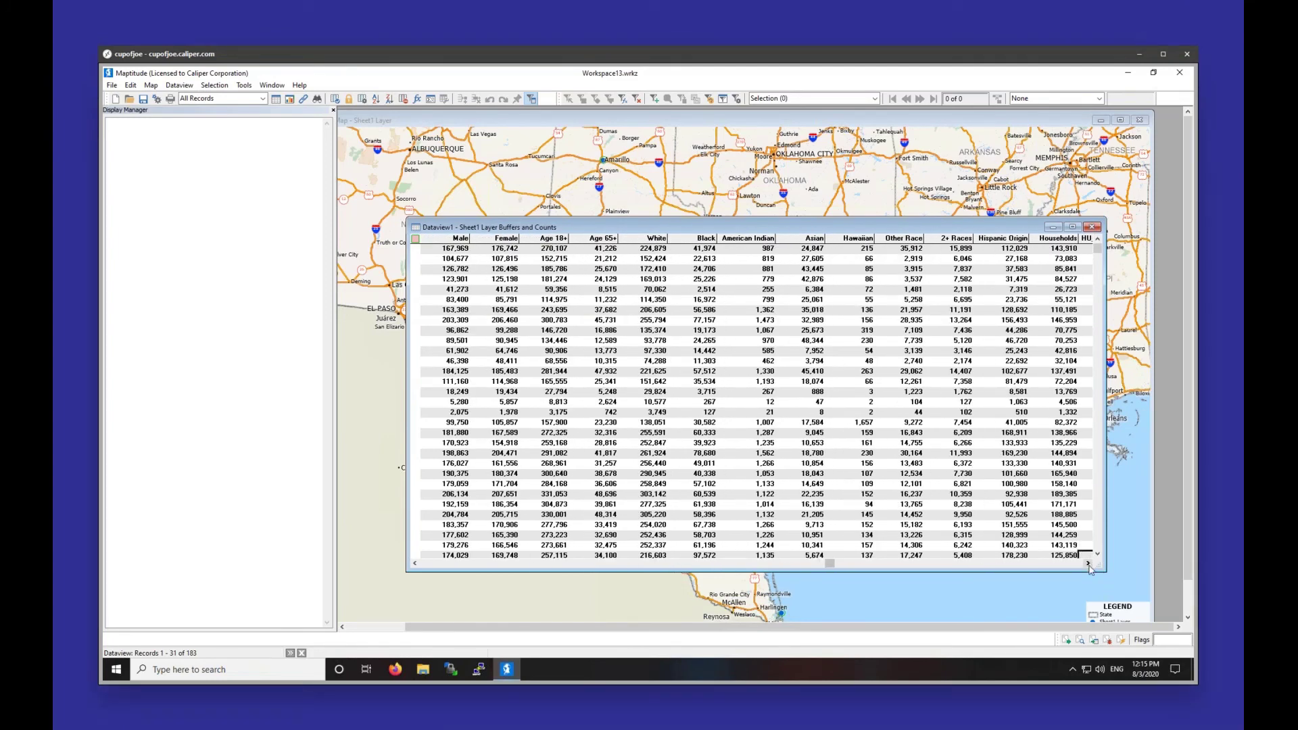
{"action": "left_click_drag", "start_coordinate": [1089, 571], "coordinate": [1086, 564]}
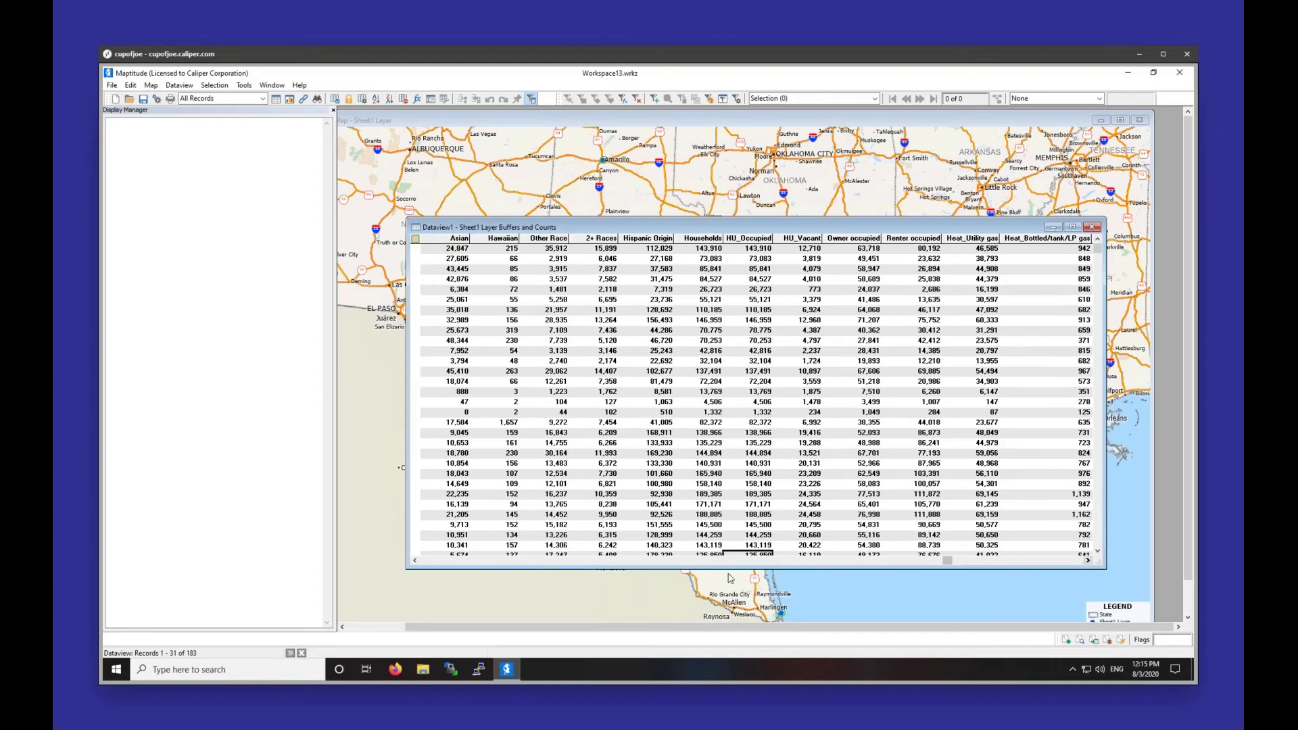
{"action": "left_click", "coordinate": [422, 560]}
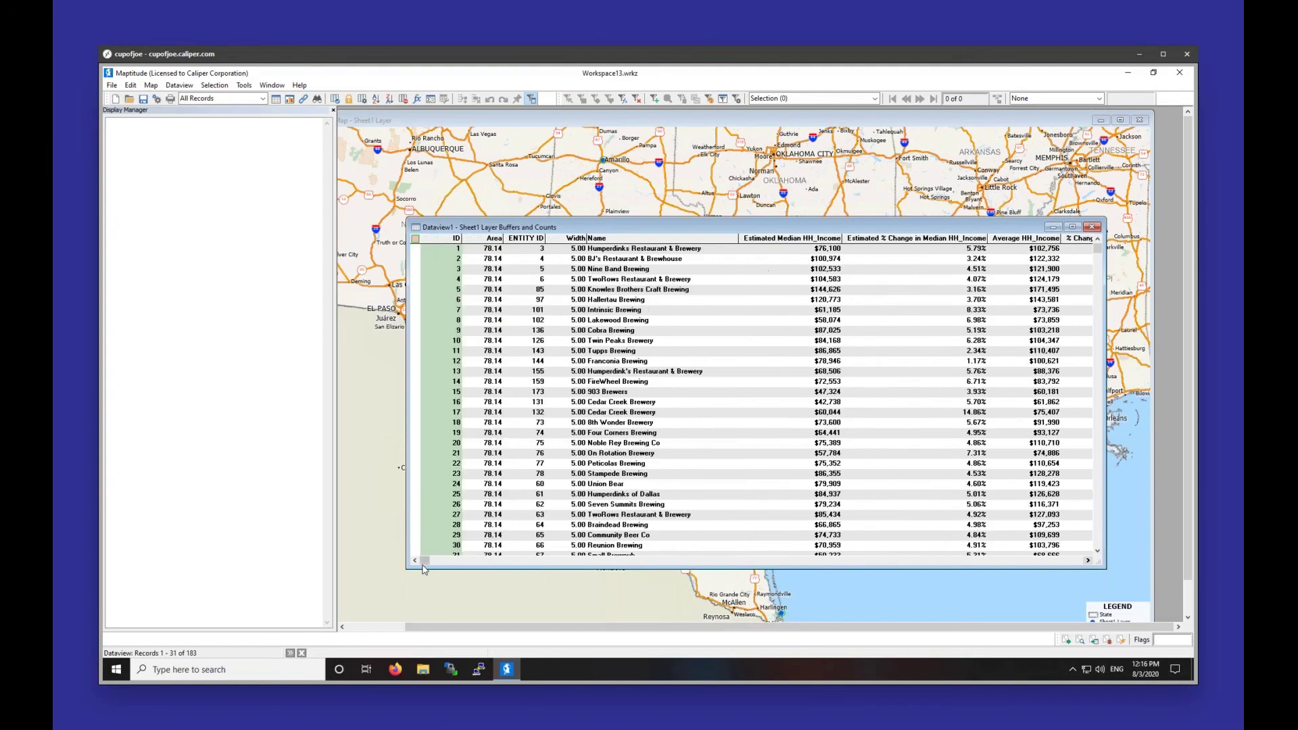
- Look over the export options for the buffer table, and delete the buffer dataview from the workspace
{"action": "left_click", "coordinate": [112, 85]}
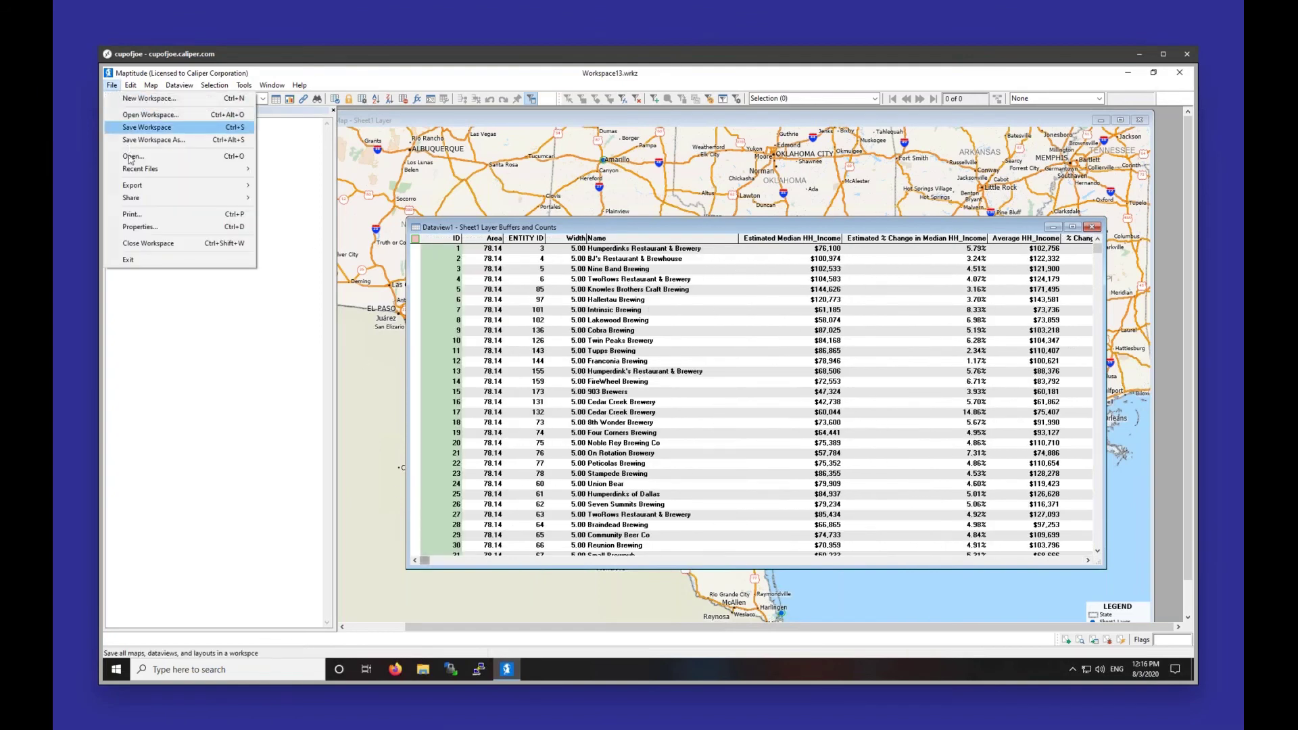
{"action": "mouse_move", "coordinate": [245, 179]}
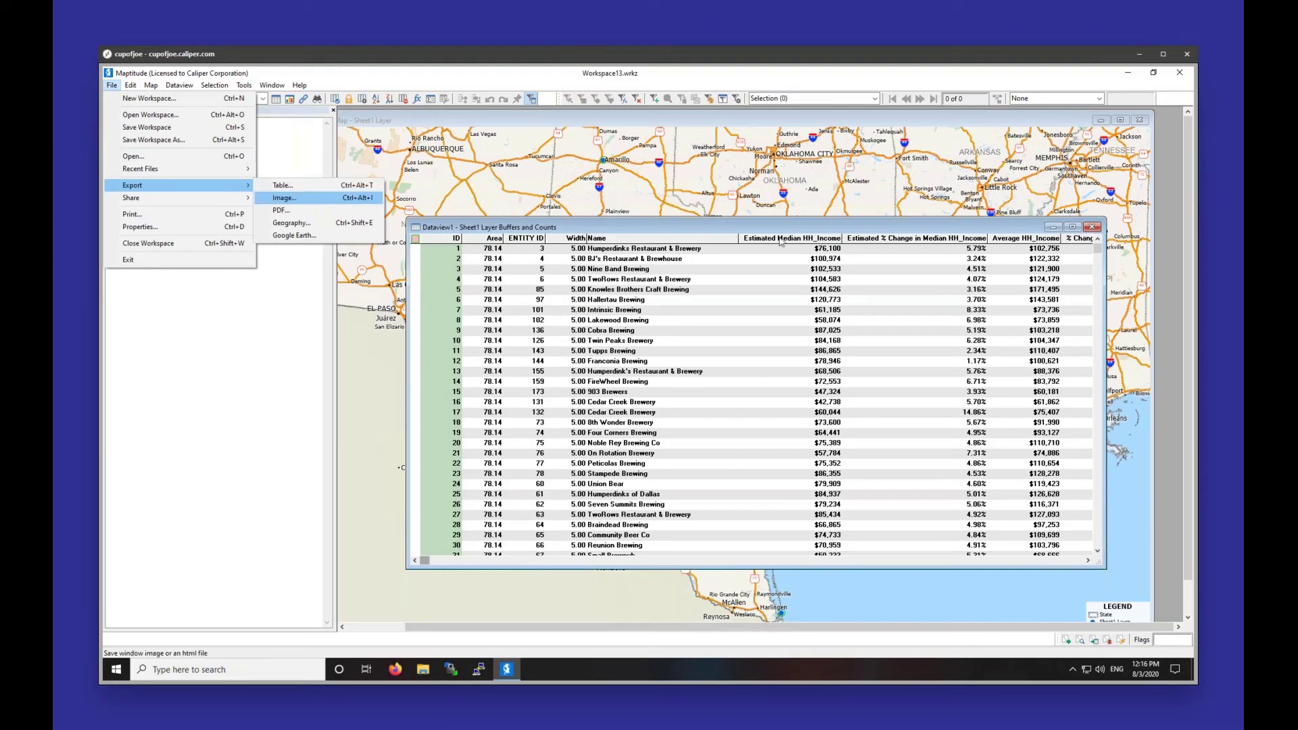
{"action": "left_click", "coordinate": [1091, 226]}
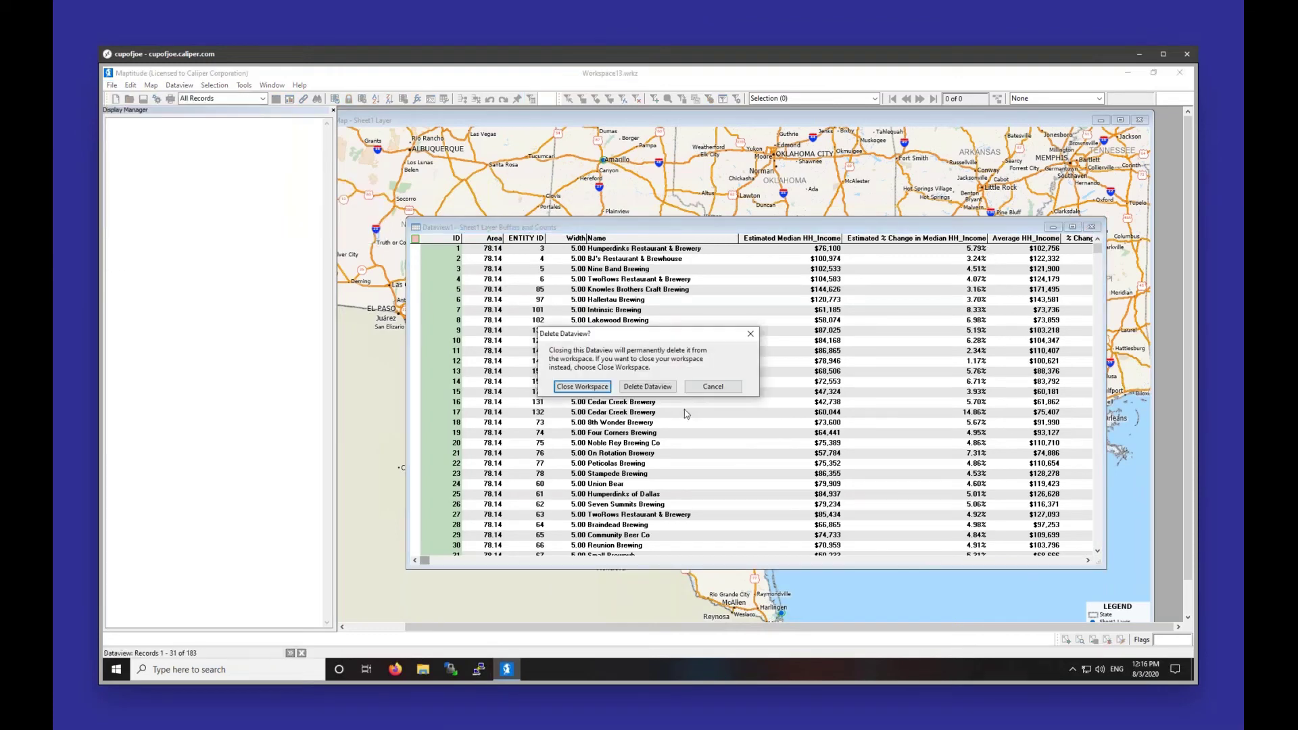
{"action": "left_click", "coordinate": [656, 391]}
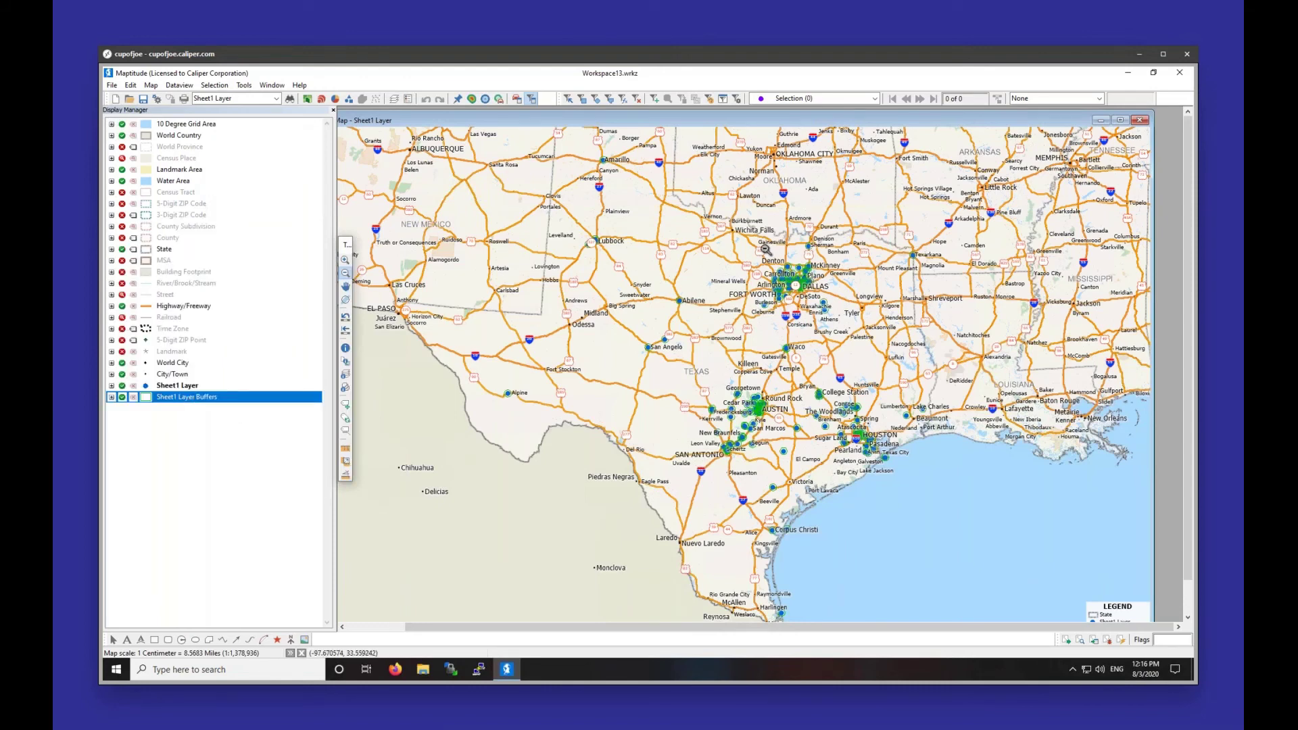
- Zoom the map to the Dallas–Fort Worth area and view the map's list of layers, leaving it without changes
{"action": "left_click", "coordinate": [346, 259]}
{"action": "left_click_drag", "start_coordinate": [731, 246], "coordinate": [837, 317]}
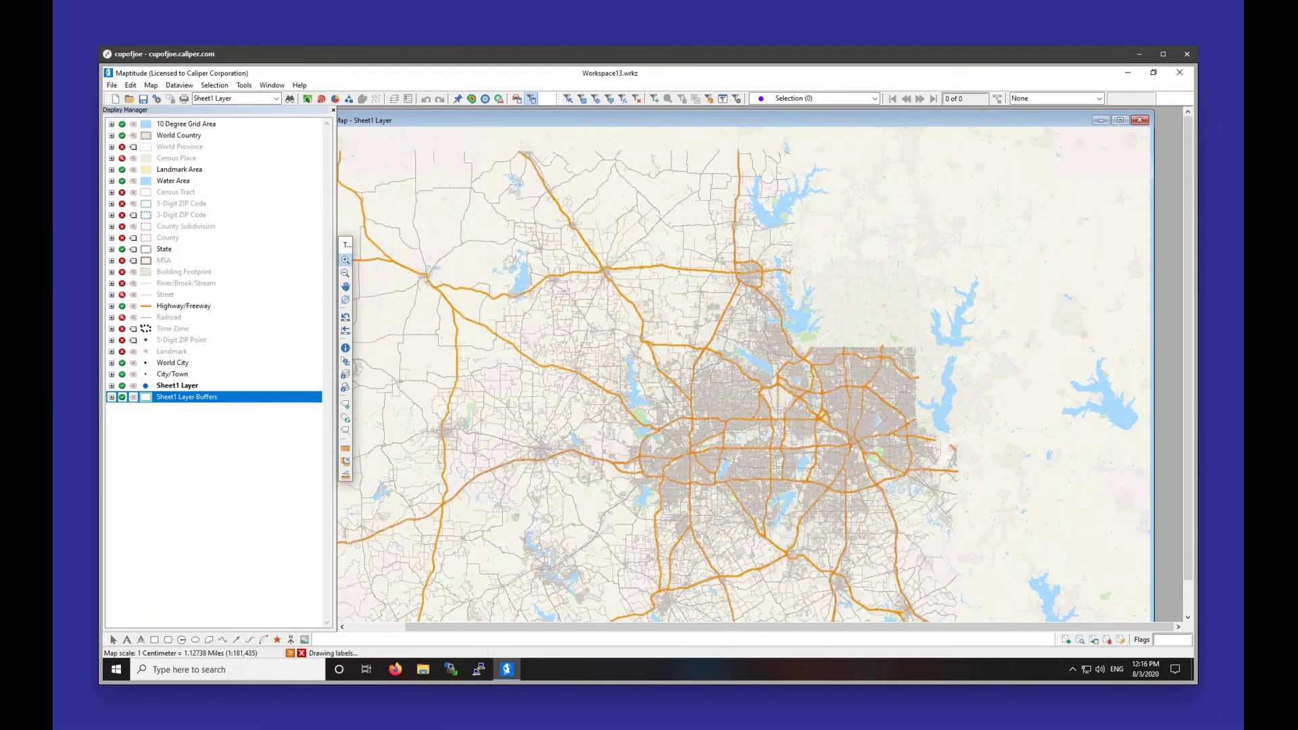
{"action": "right_click", "coordinate": [198, 401]}
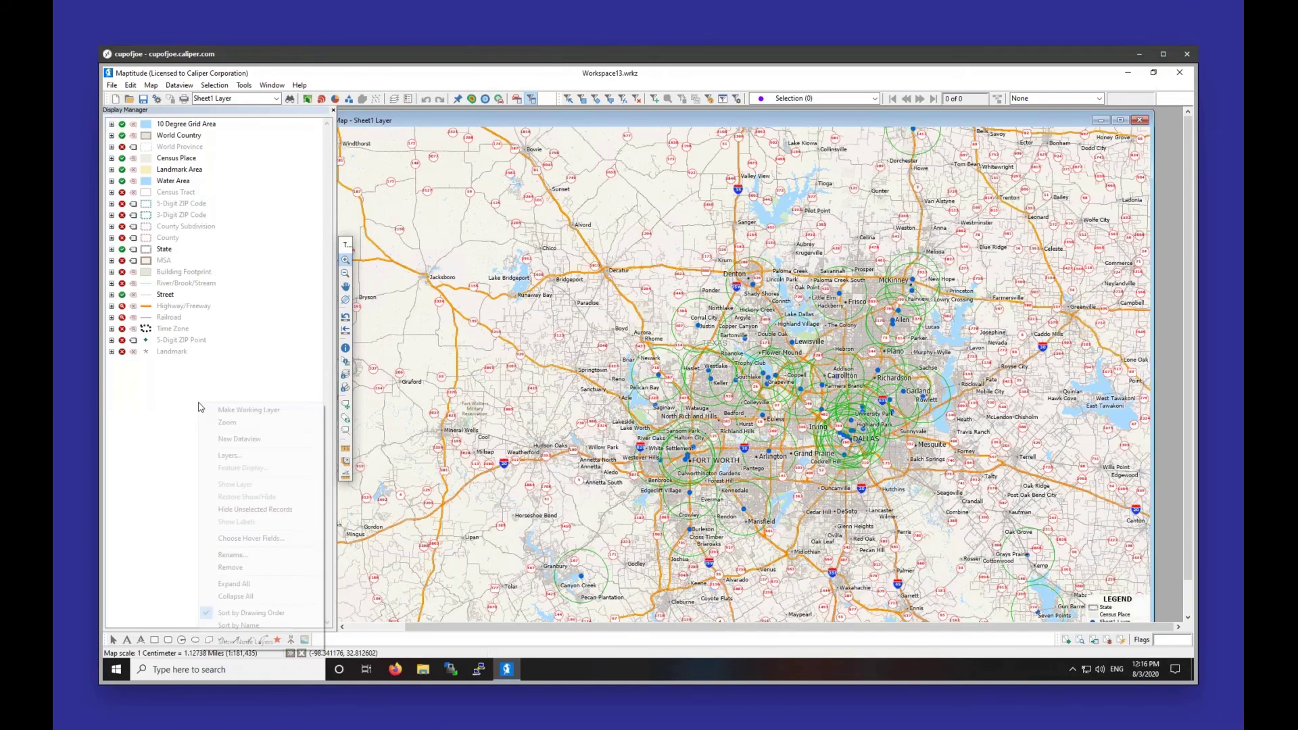
{"action": "left_click", "coordinate": [236, 456]}
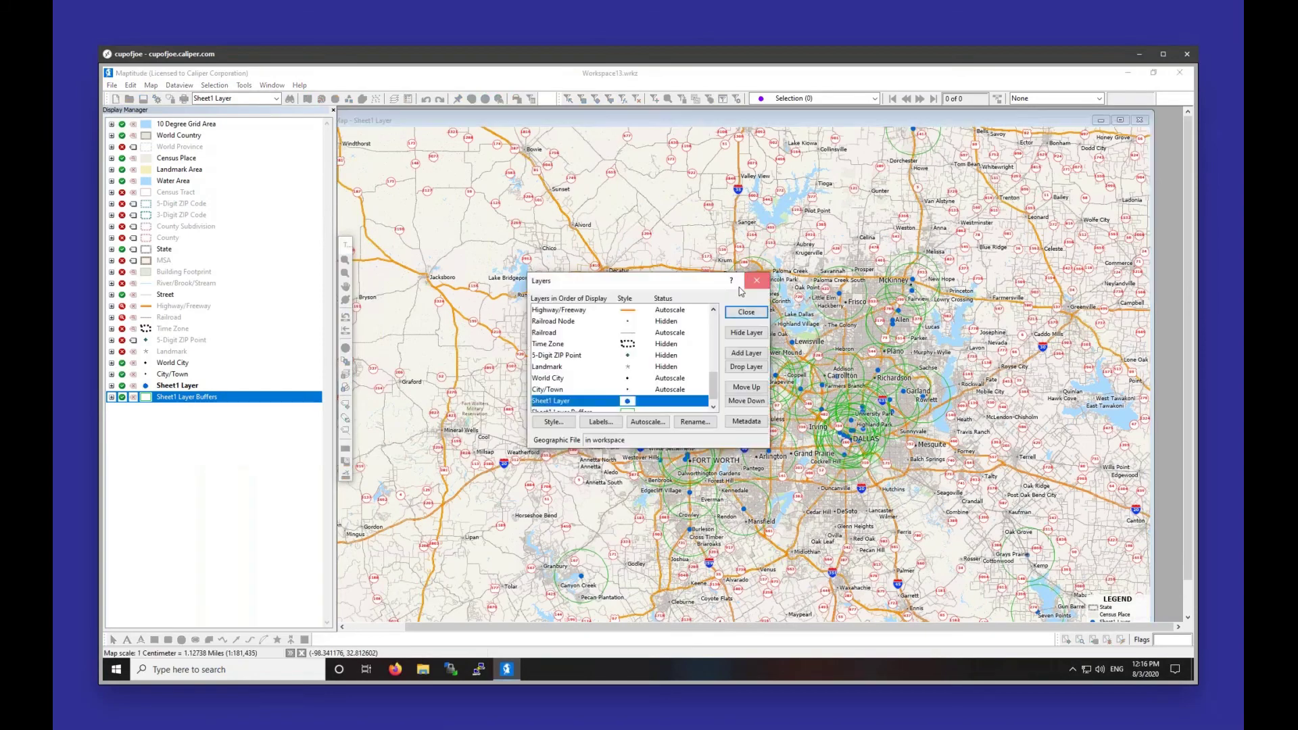
{"action": "left_click", "coordinate": [743, 312]}
- View the Sheet1 Layer Buffers attributes in a new dataview and close it
{"action": "right_click", "coordinate": [179, 401]}
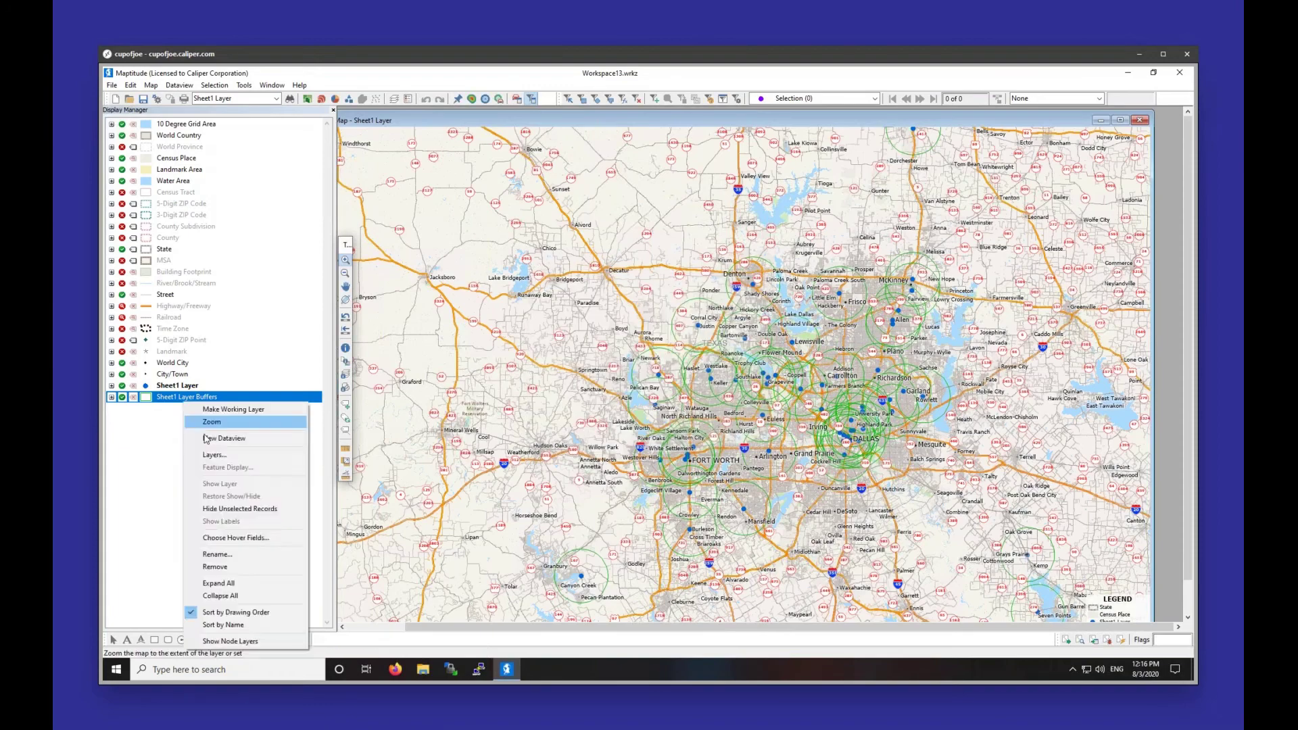
{"action": "left_click", "coordinate": [207, 440]}
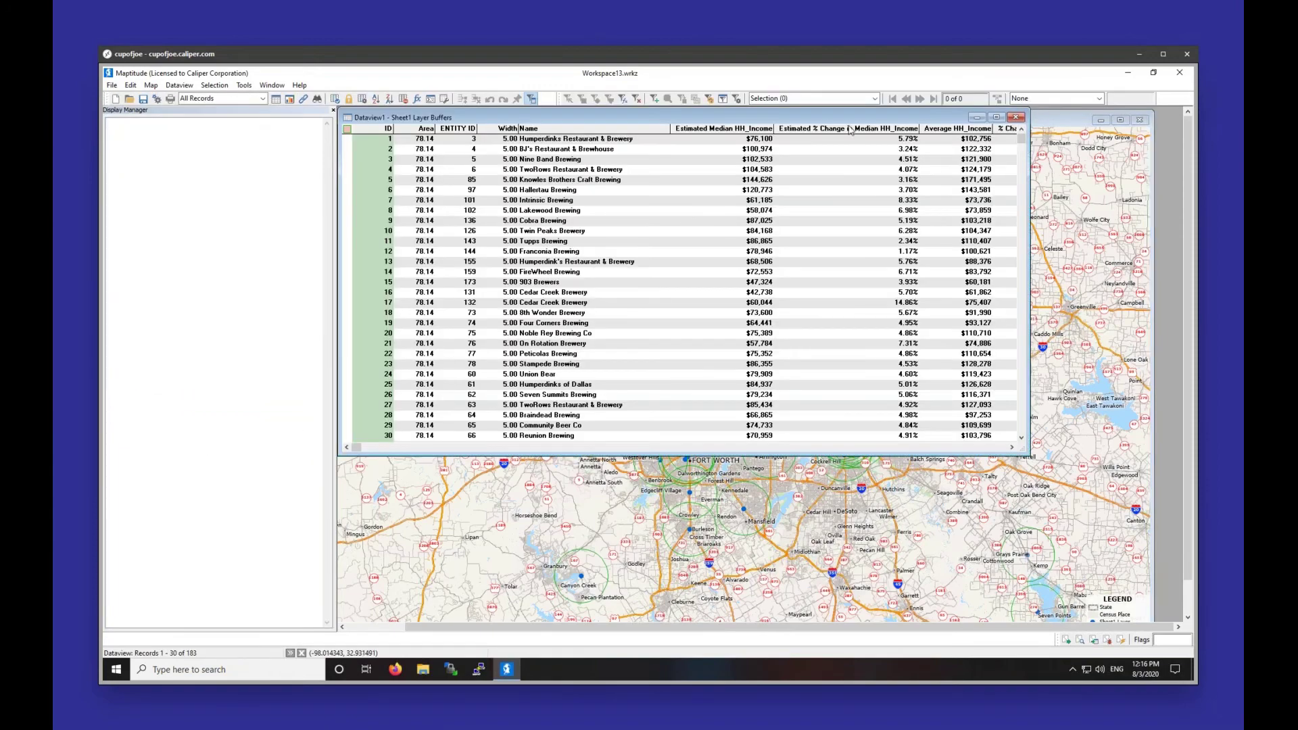
{"action": "left_click", "coordinate": [1016, 117]}
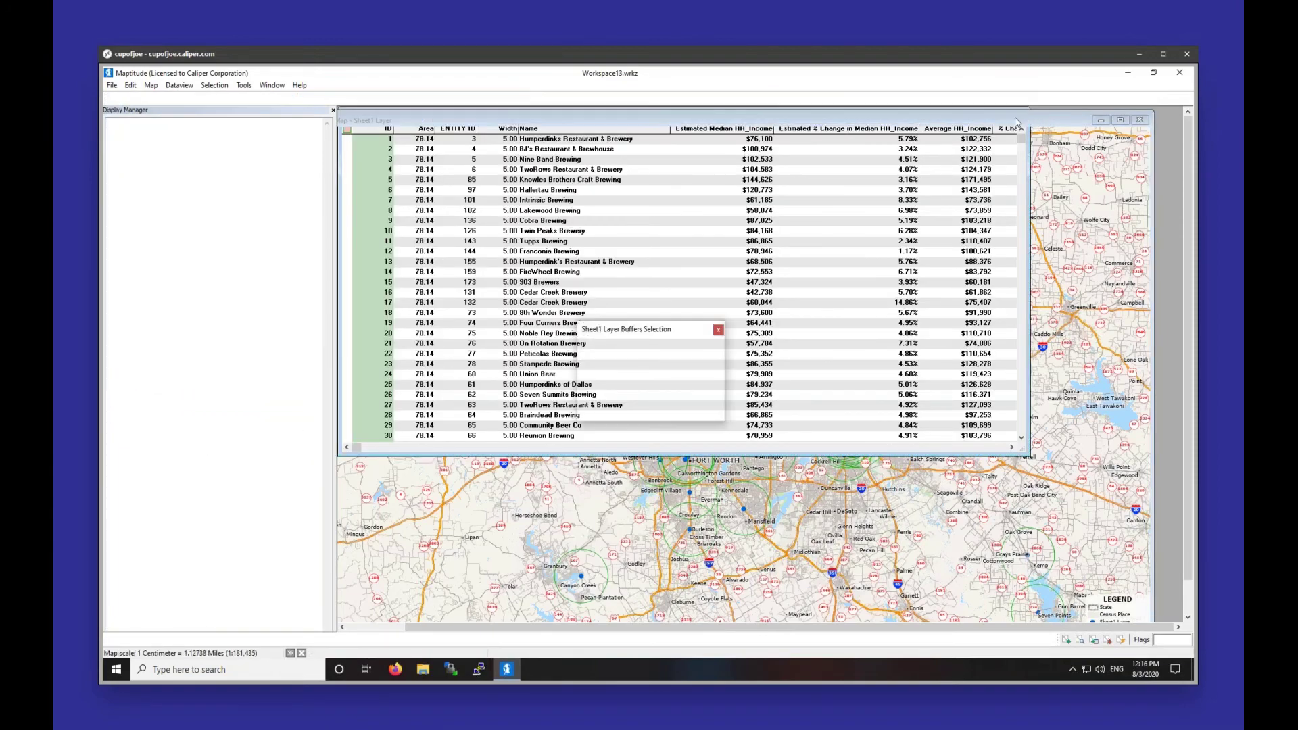
- Remove the Sheet1 Layer Buffers layer from the map, keeping the Dallas–Fort Worth breweries in view
{"action": "right_click", "coordinate": [174, 398]}
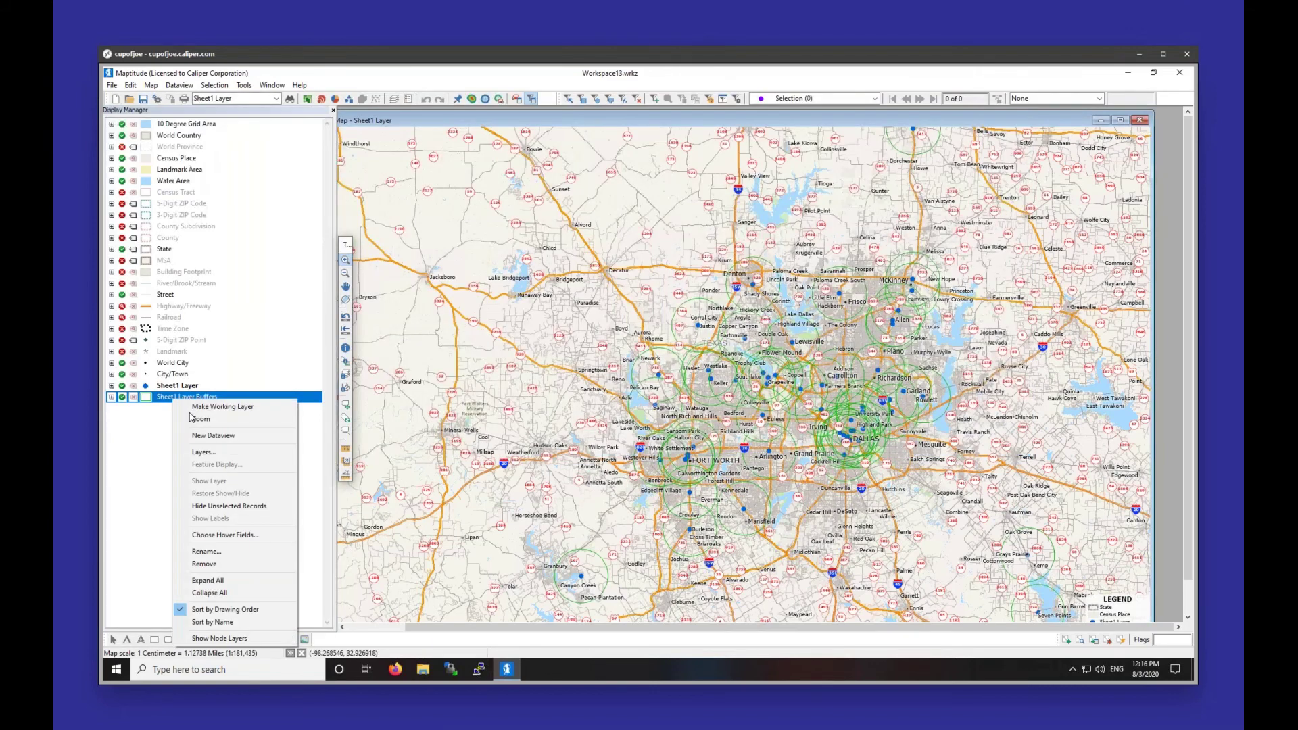
{"action": "left_click", "coordinate": [223, 564]}
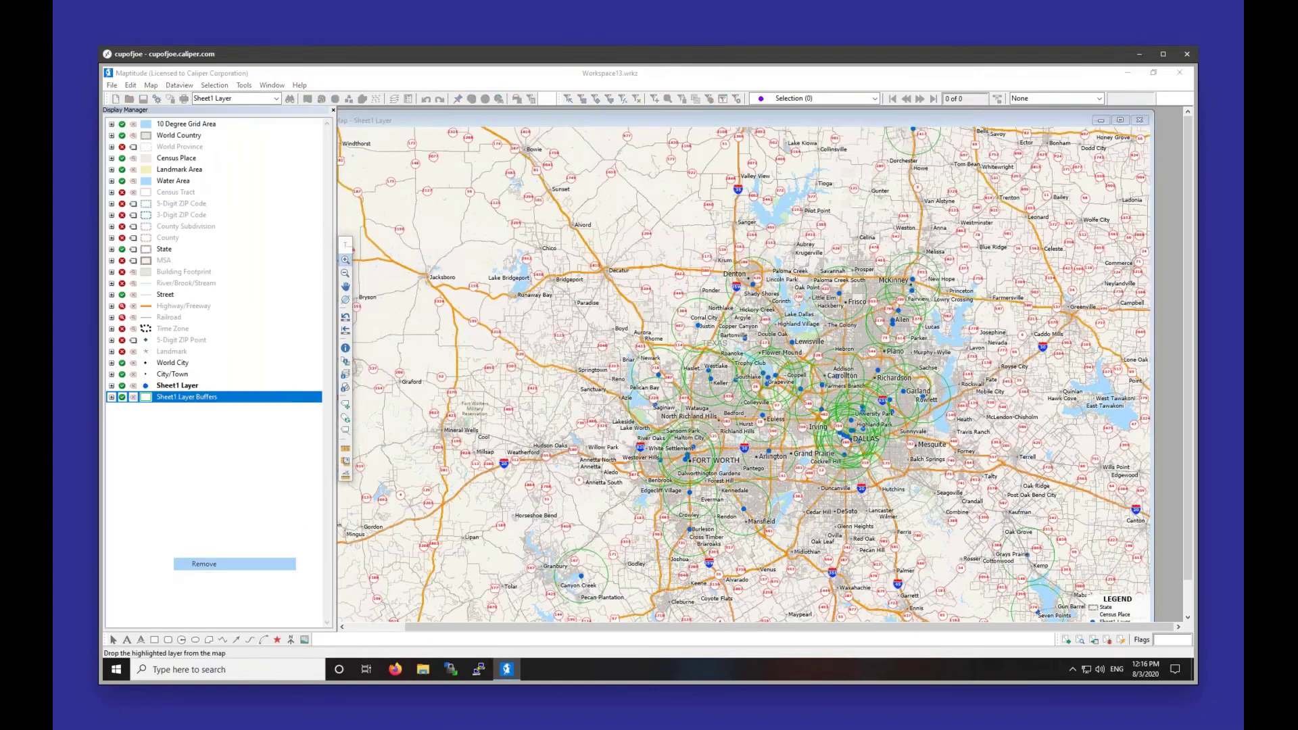
{"action": "key", "text": "Return"}
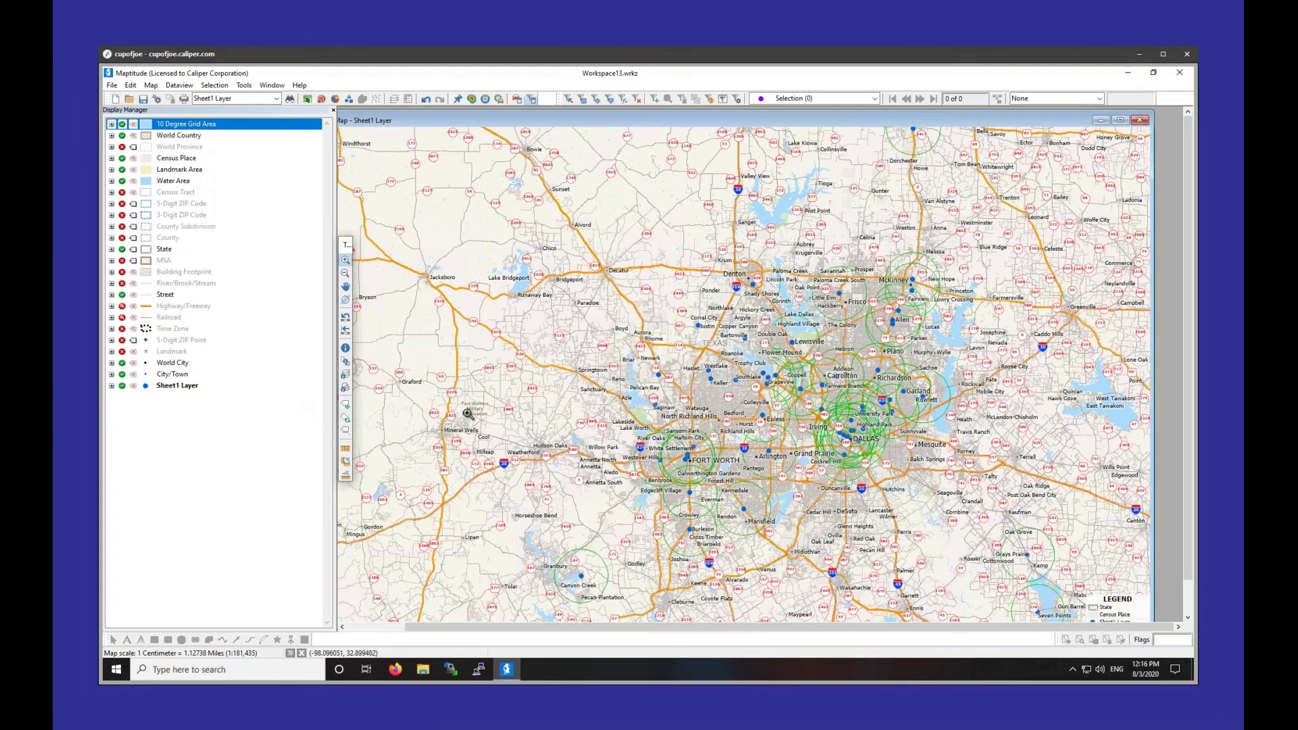
{"action": "scroll", "coordinate": [467, 414], "scroll_direction": "down", "scroll_amount": 1}
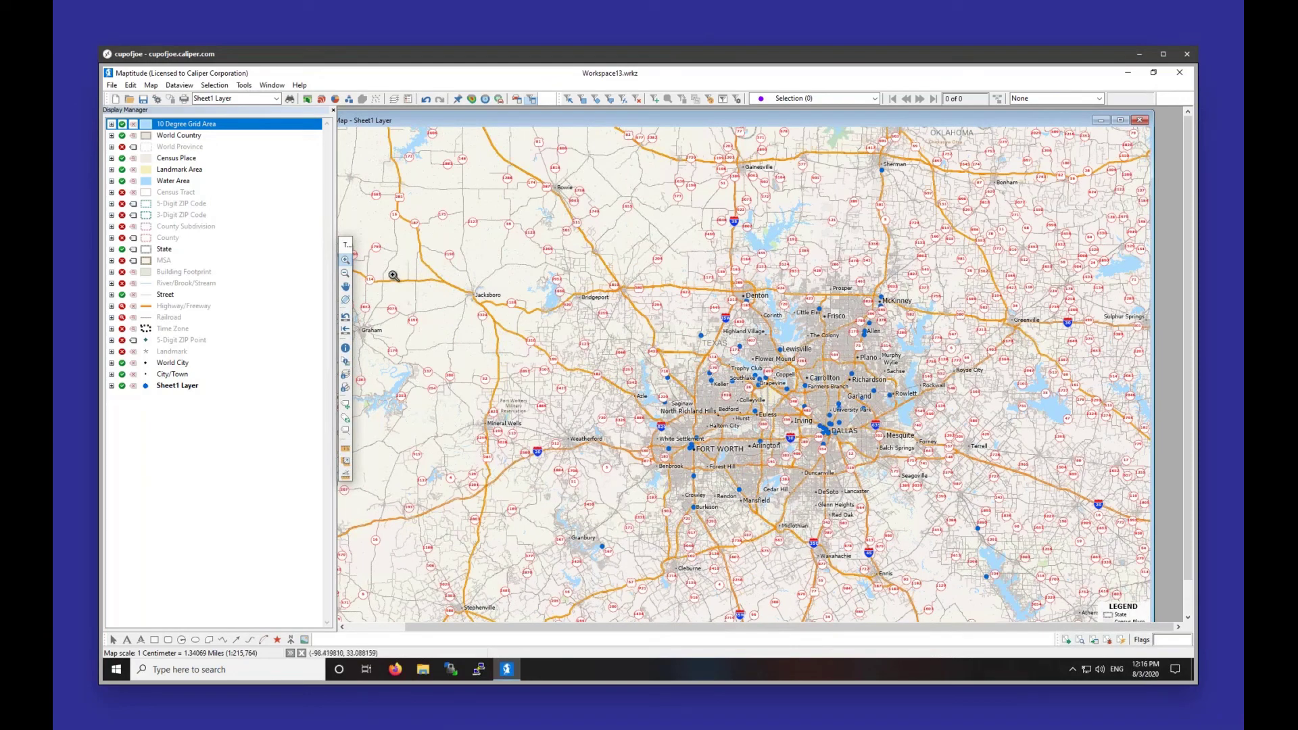
- Open the buffer settings for all features and examine the Build to Value, Variable Size and Evenly Spaced methods
{"action": "left_click", "coordinate": [484, 100]}
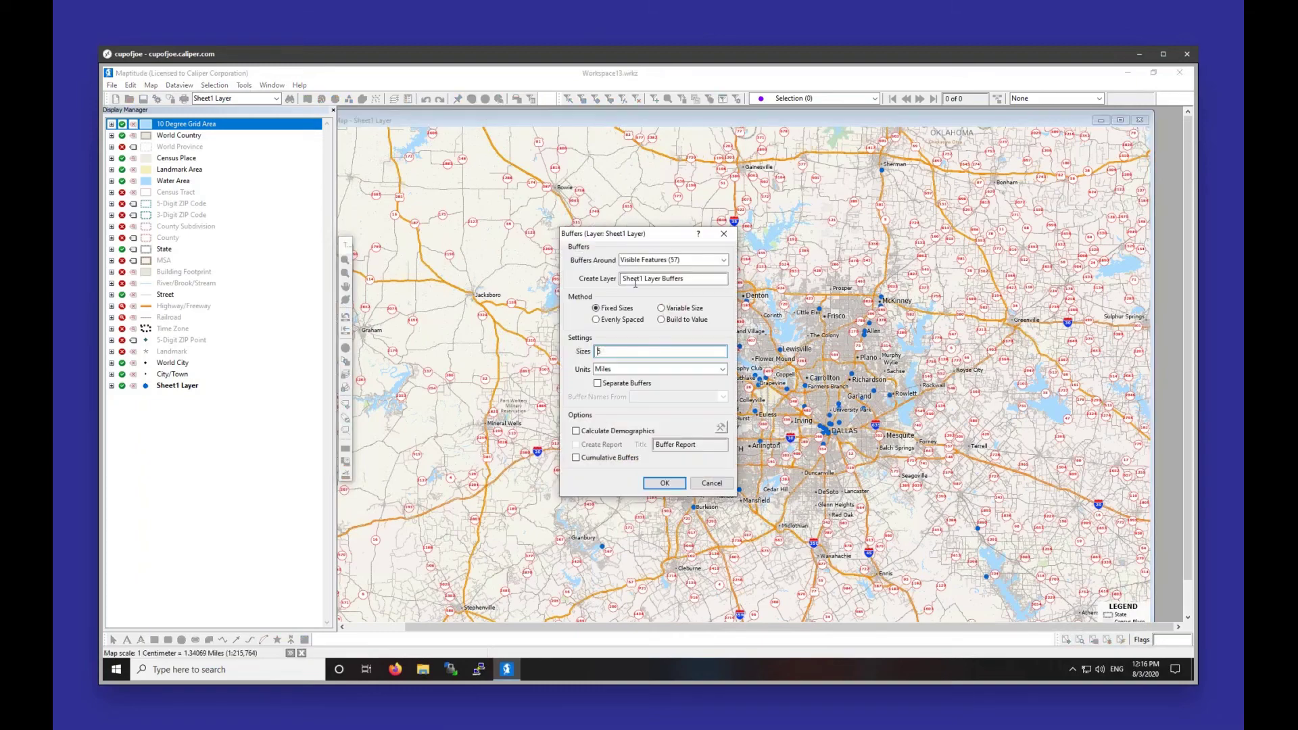
{"action": "left_click", "coordinate": [669, 259]}
{"action": "left_click", "coordinate": [647, 271]}
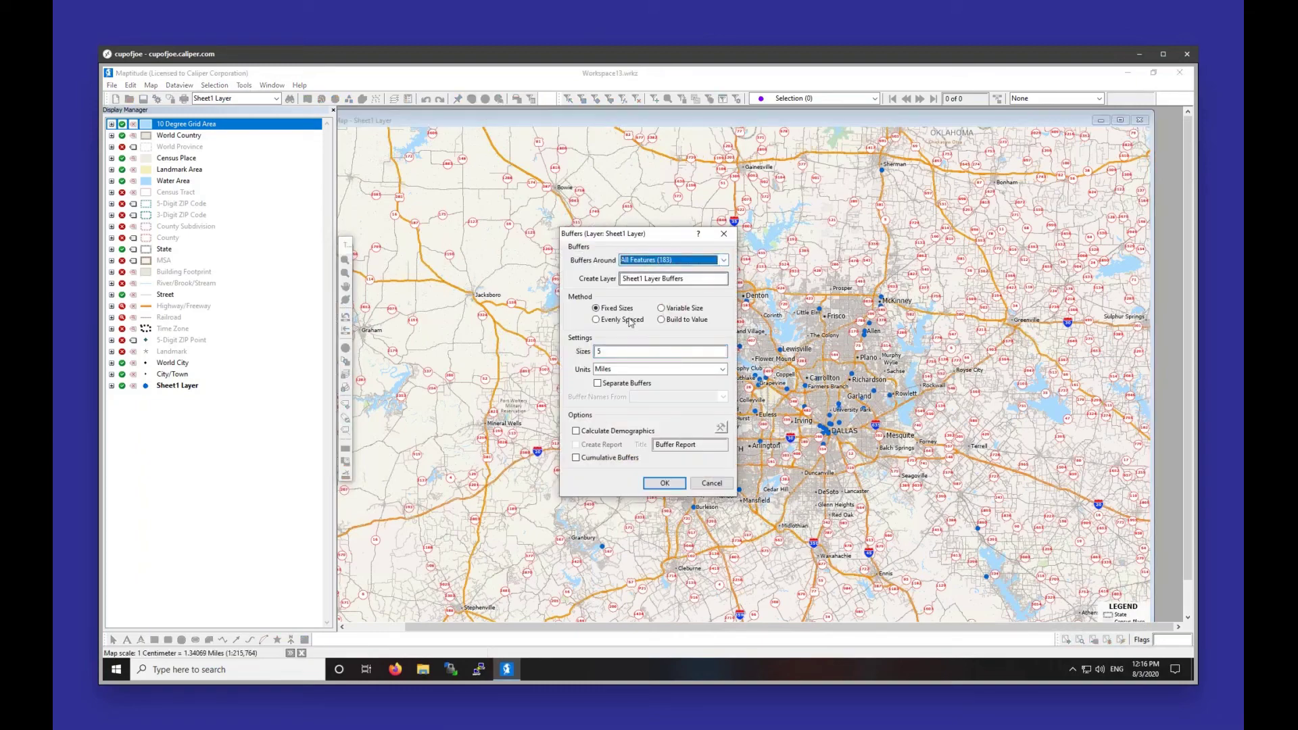
{"action": "left_click", "coordinate": [671, 322]}
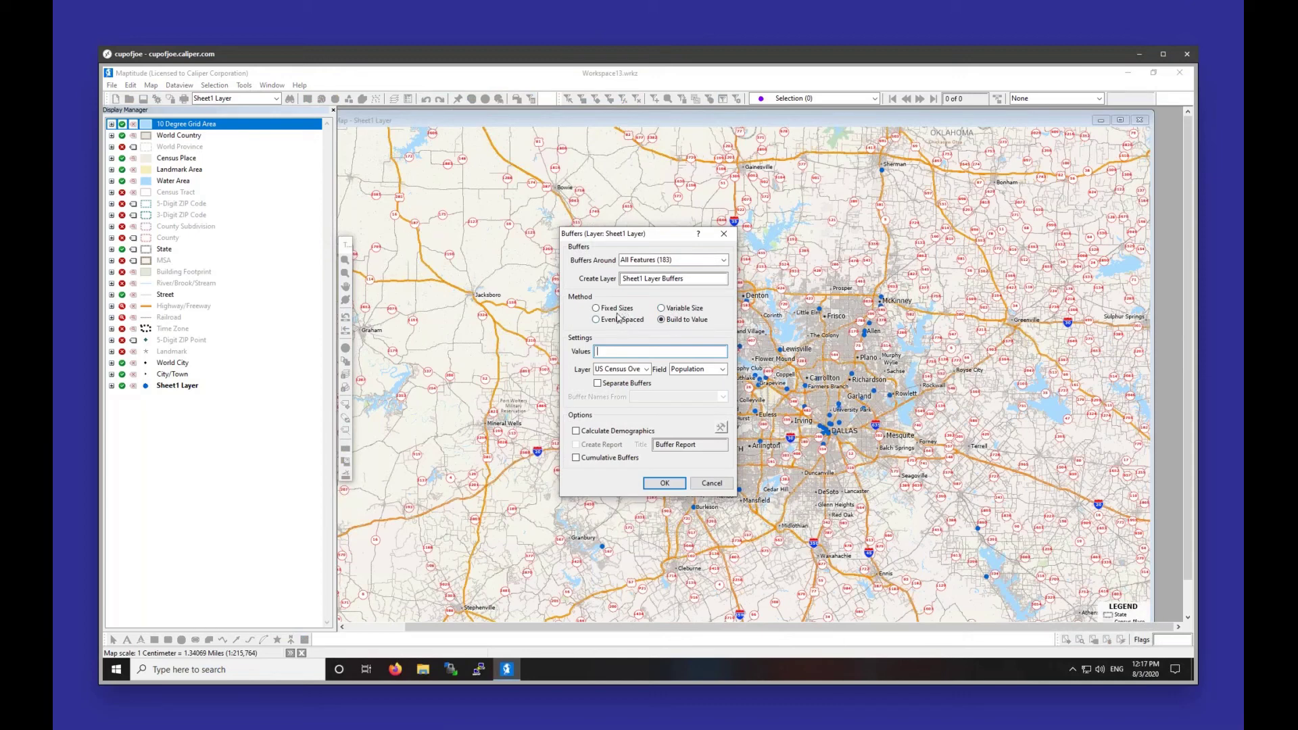
{"action": "left_click", "coordinate": [661, 308]}
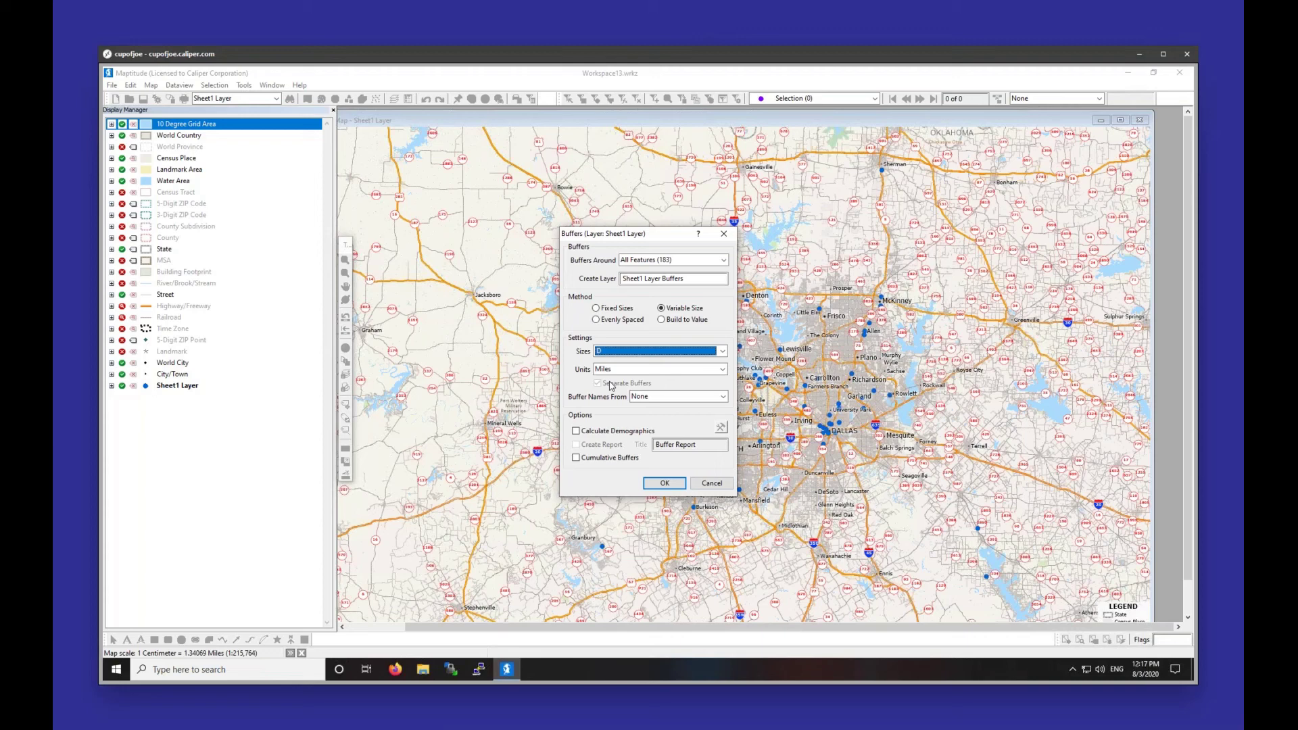
{"action": "left_click", "coordinate": [621, 320]}
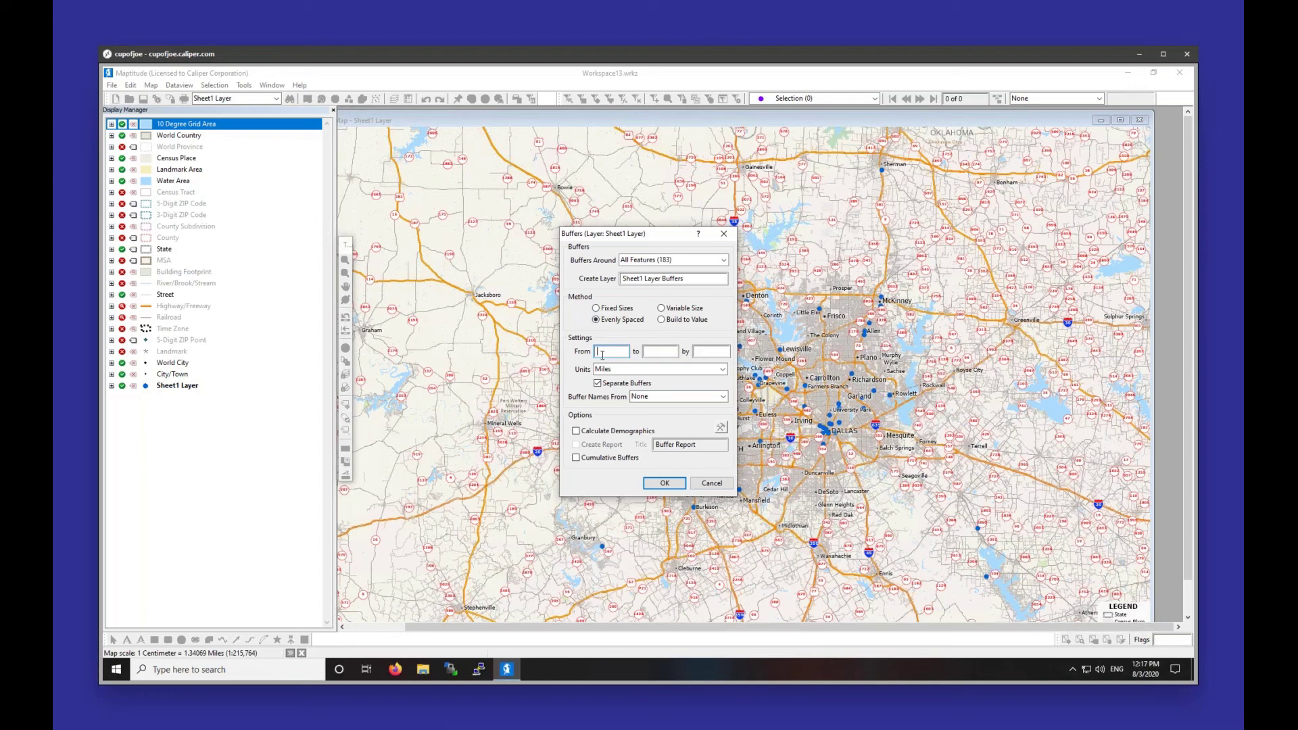
{"action": "type", "text": "5100"}
{"action": "key", "text": "Tab"}
- Set the buffers around visible features to build to a value of 30000, using the Population field of the US Census Overlay
{"action": "left_click", "coordinate": [694, 321]}
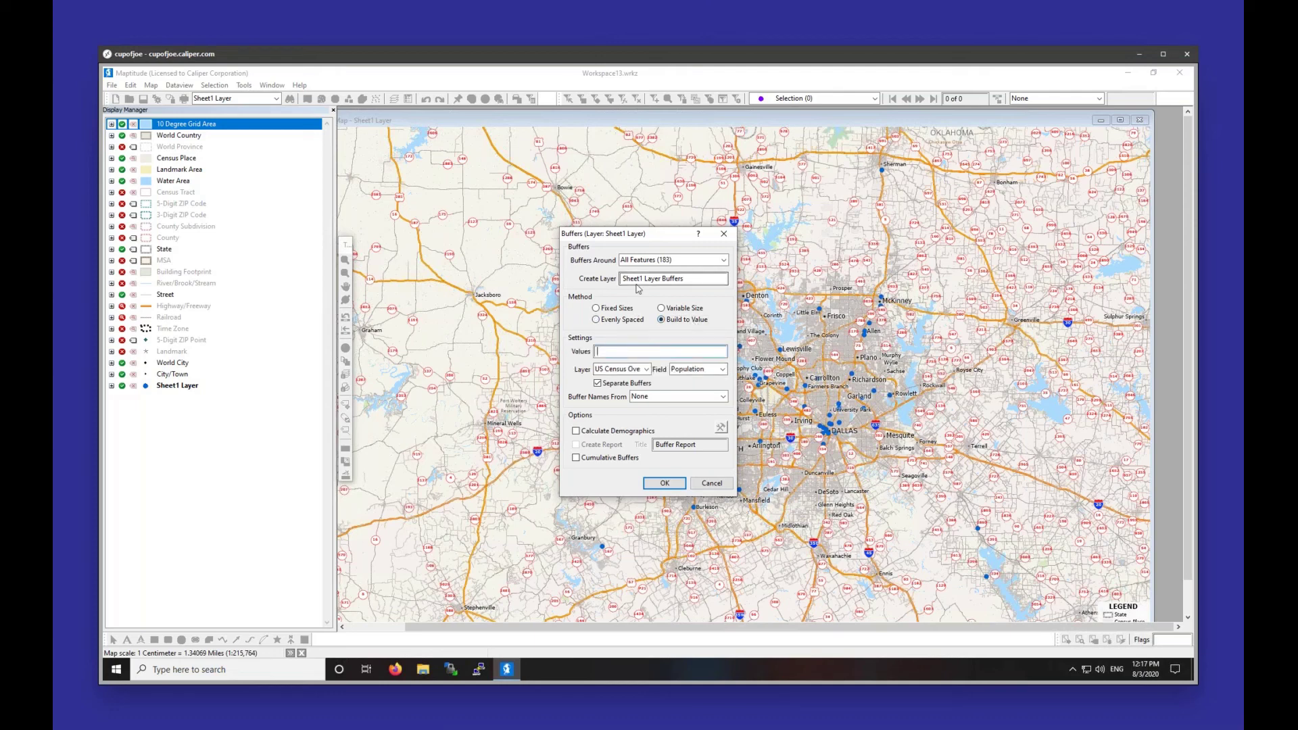
{"action": "left_click", "coordinate": [646, 369]}
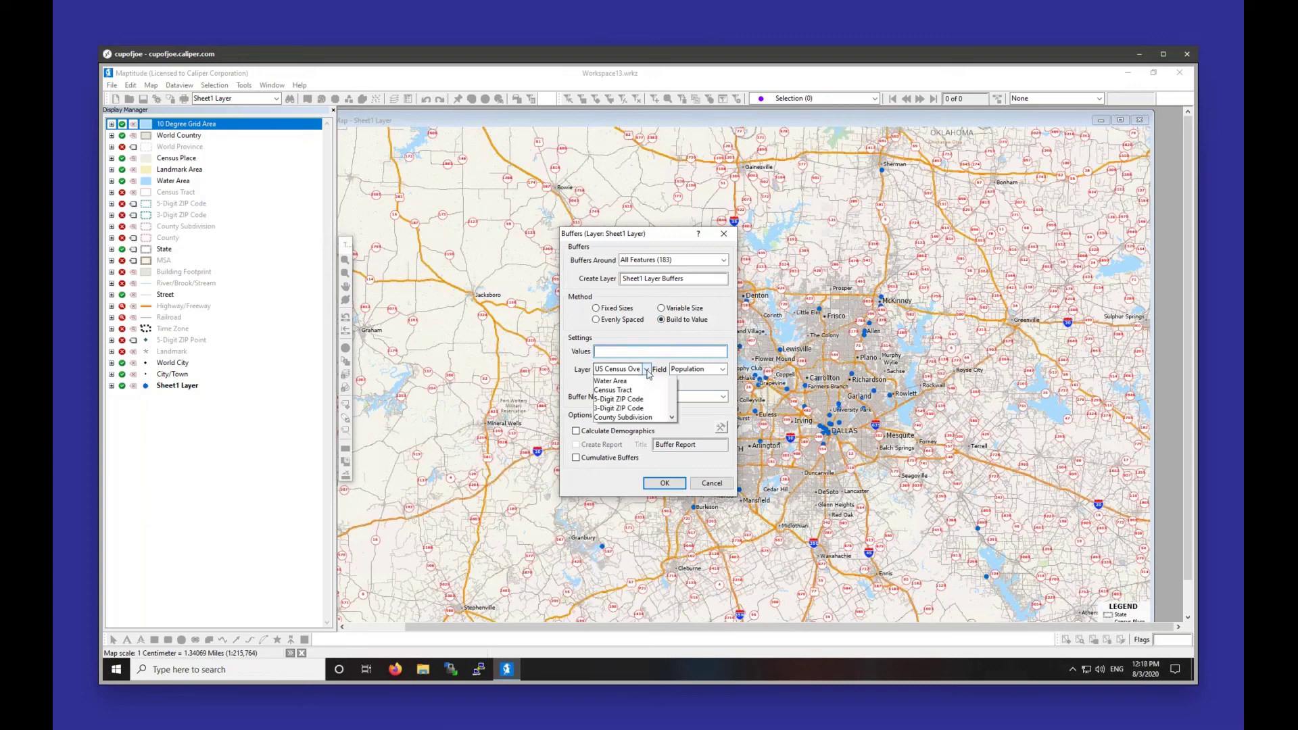
{"action": "left_click", "coordinate": [647, 371]}
{"action": "left_click", "coordinate": [686, 353]}
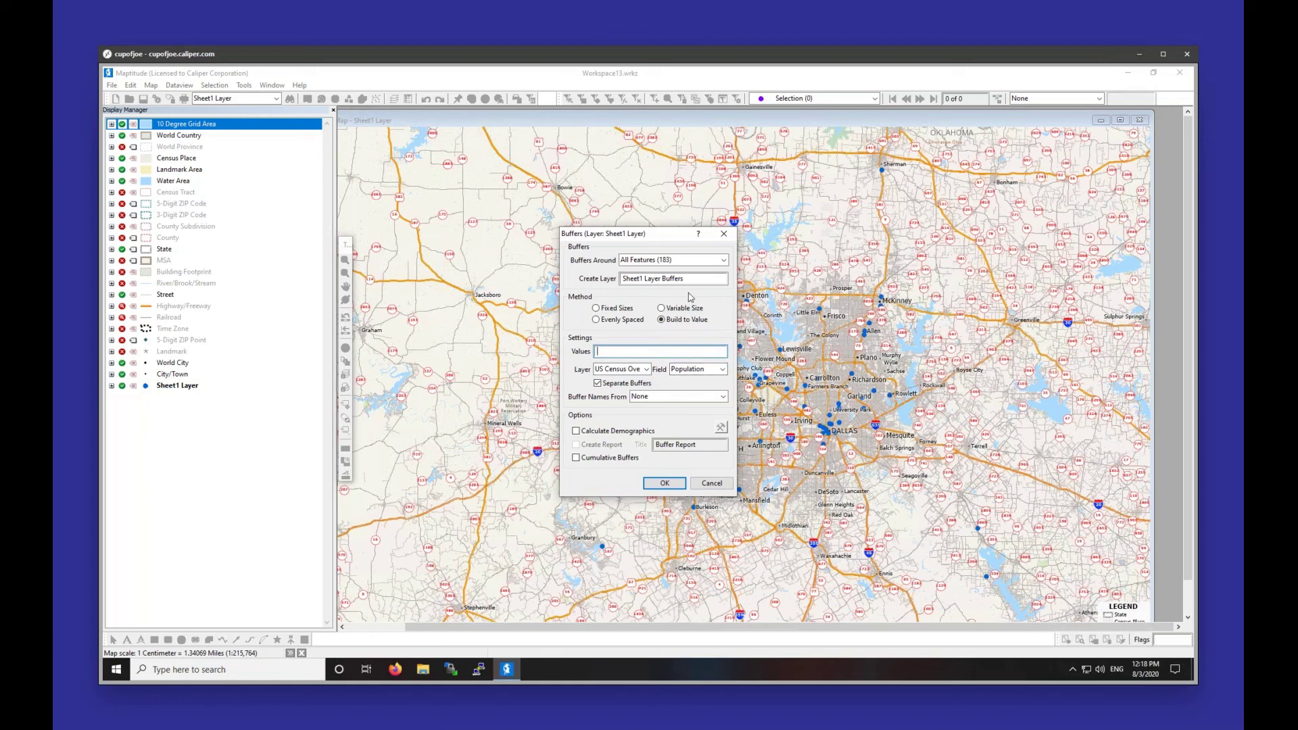
{"action": "left_click", "coordinate": [686, 268]}
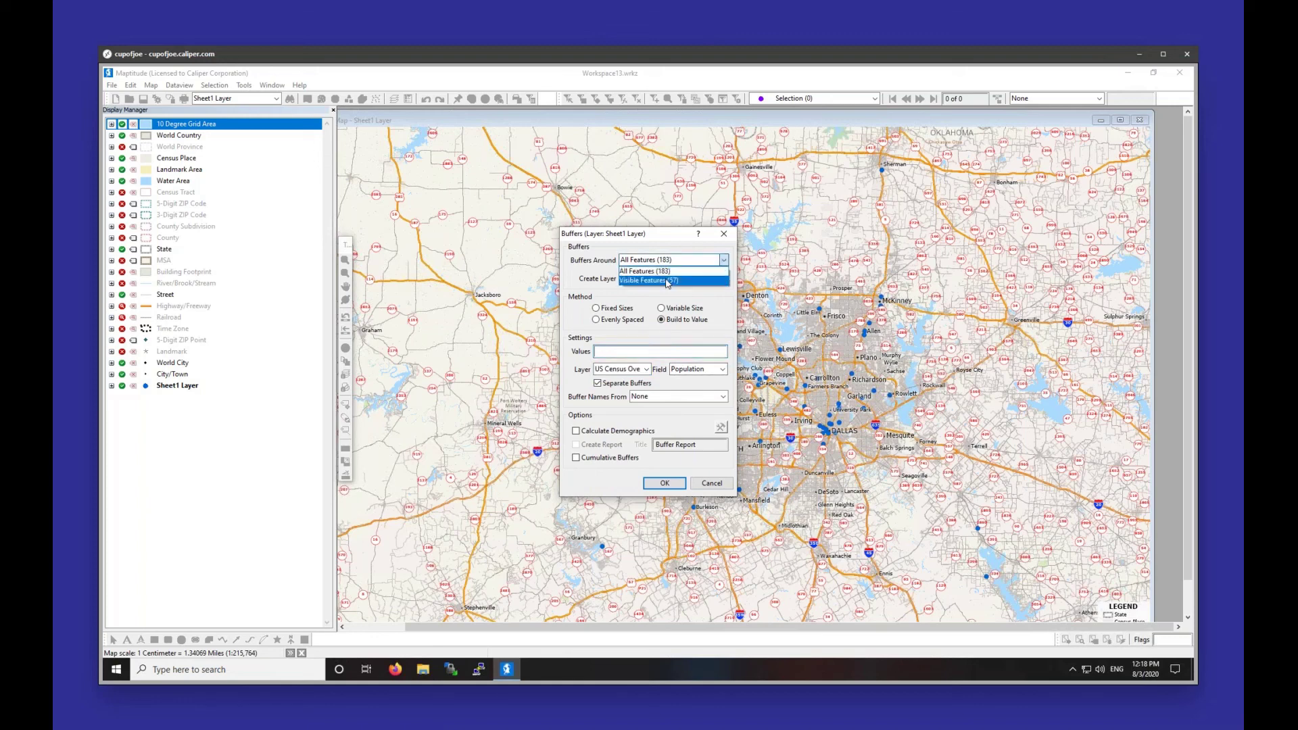
{"action": "left_click", "coordinate": [676, 279]}
{"action": "left_click", "coordinate": [650, 351]}
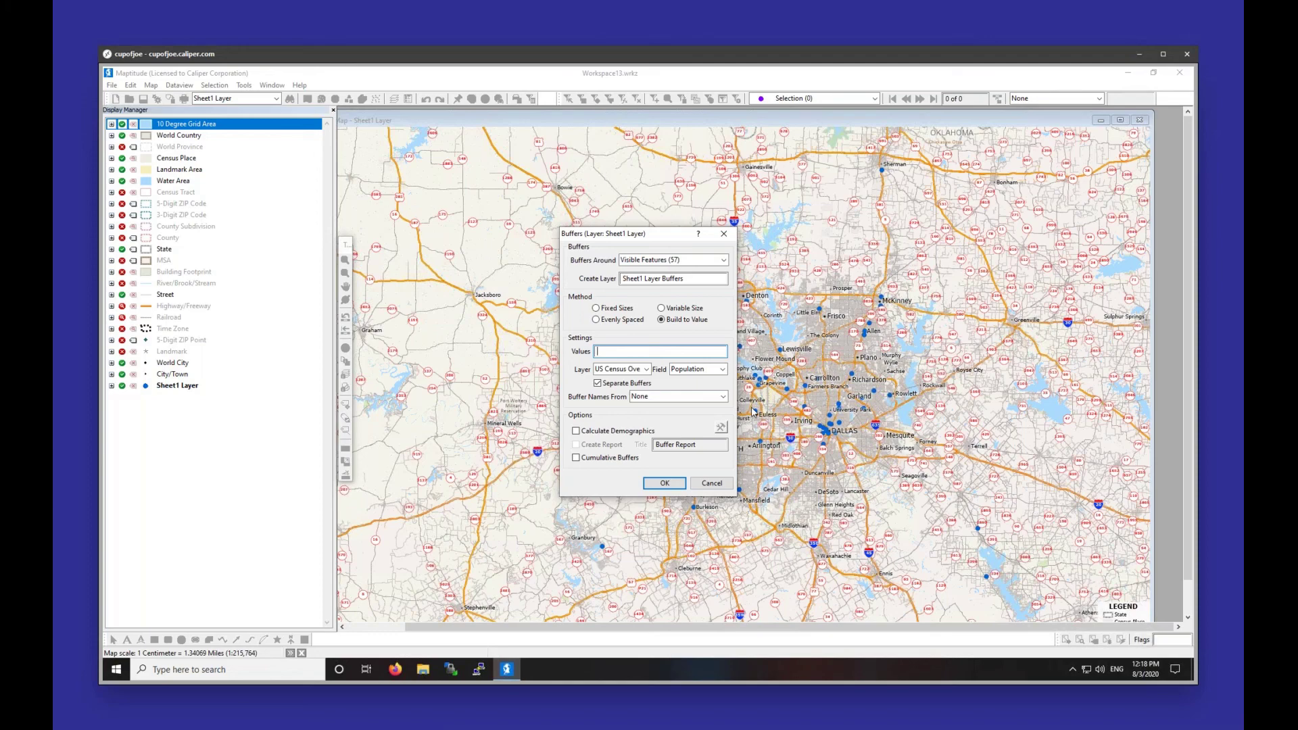
{"action": "type", "text": "30000"}
- Take the buffer names from the Name field, enable demographics calculation, and create the buffers
{"action": "left_click", "coordinate": [657, 397]}
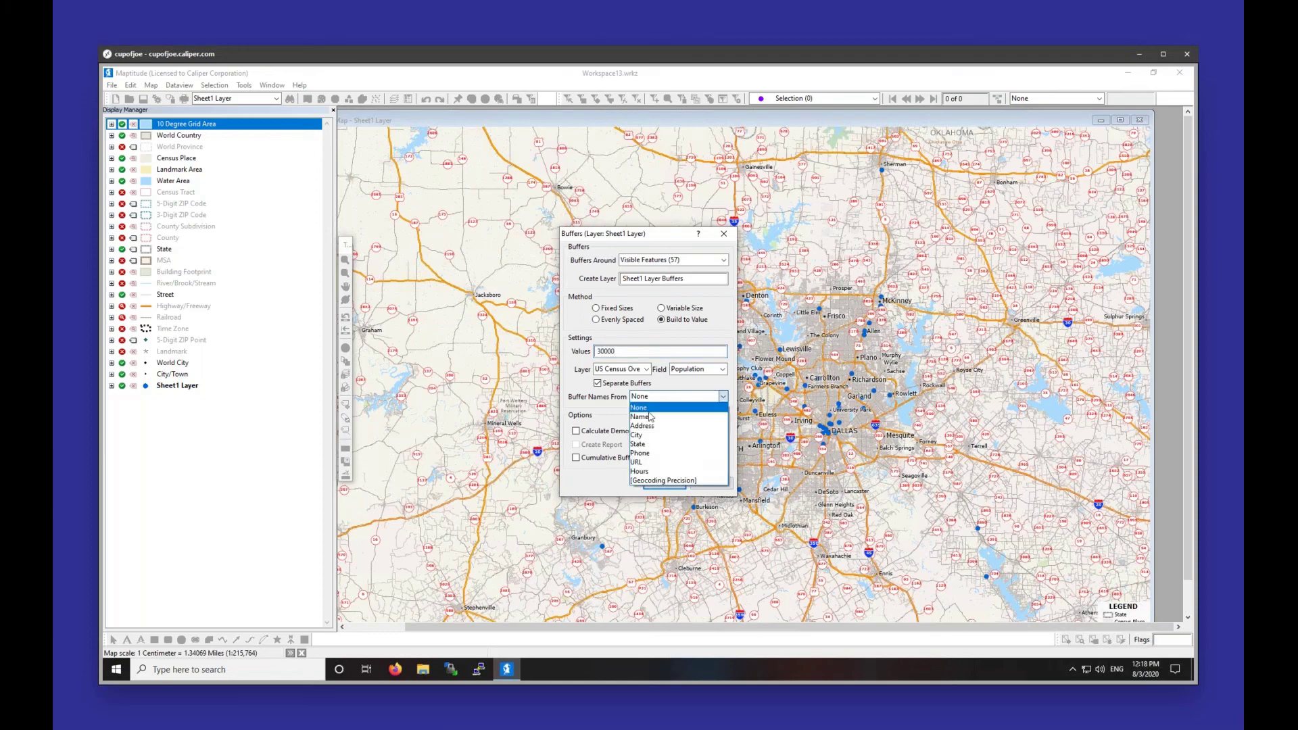
{"action": "left_click", "coordinate": [650, 417]}
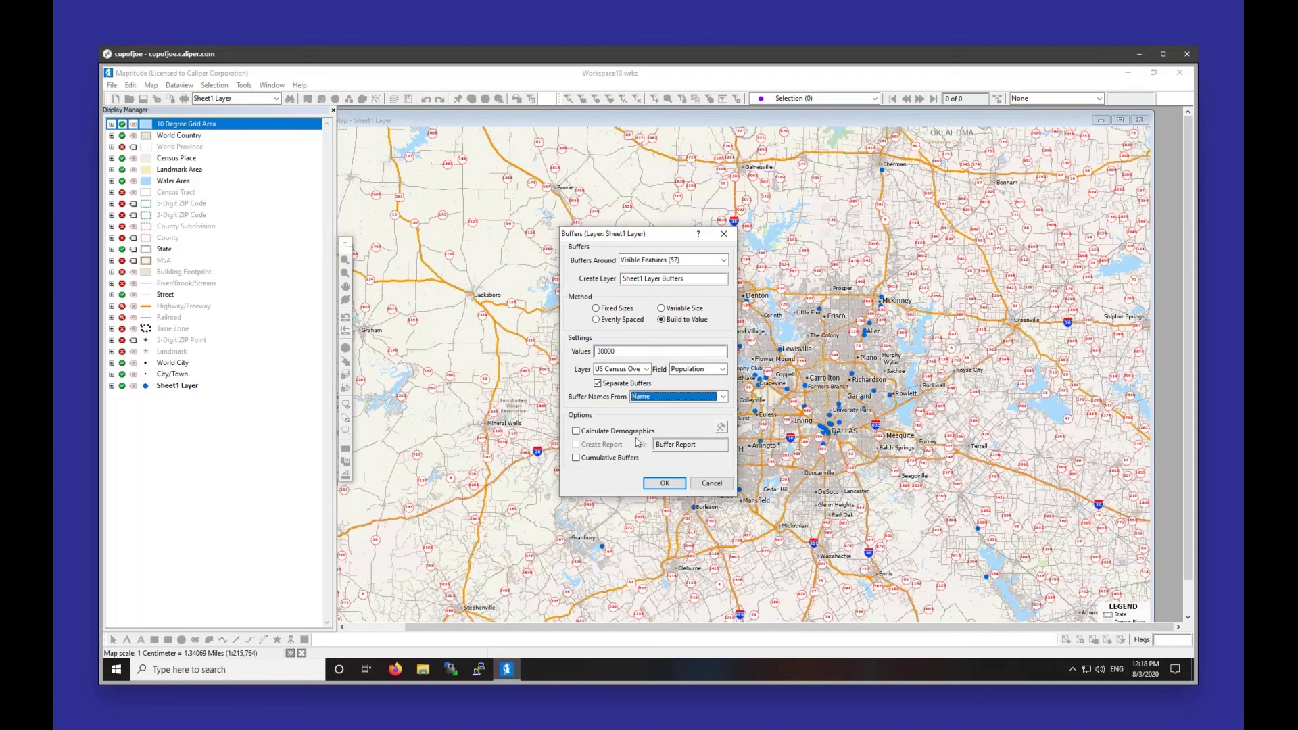
{"action": "left_click", "coordinate": [603, 431]}
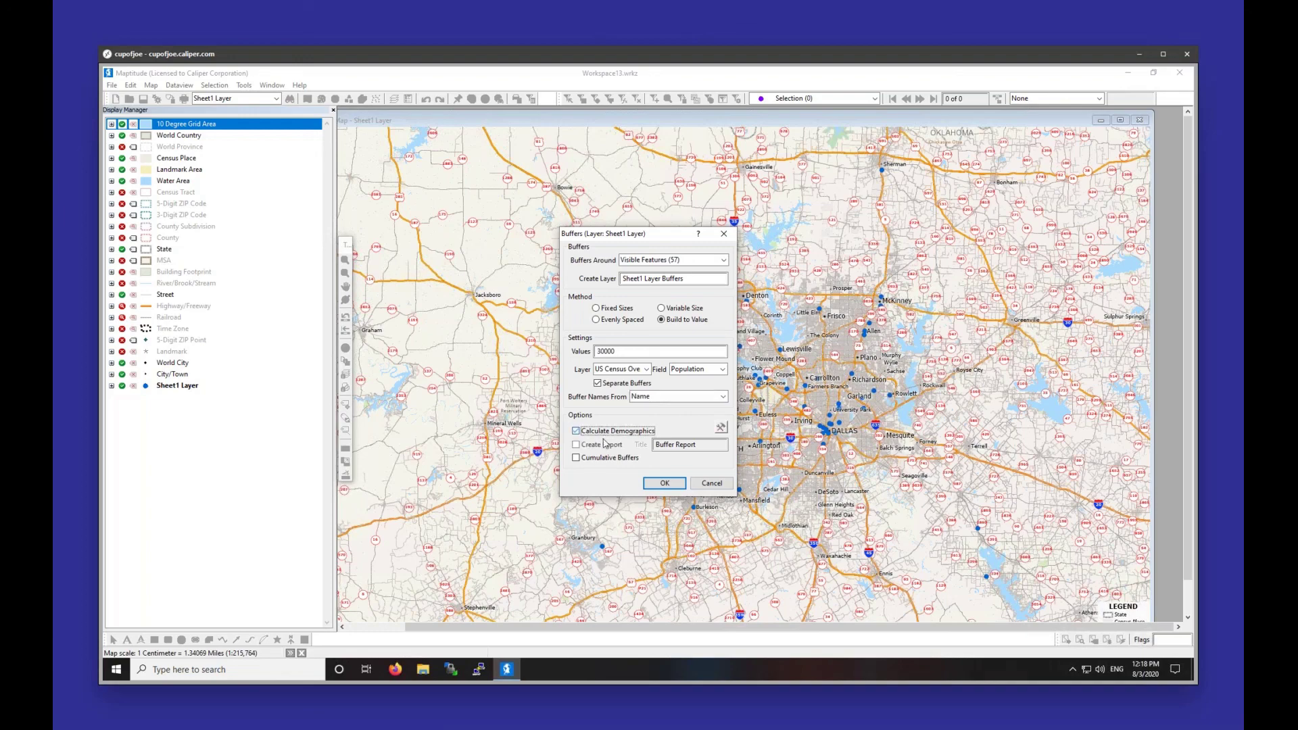
{"action": "left_click", "coordinate": [664, 482]}
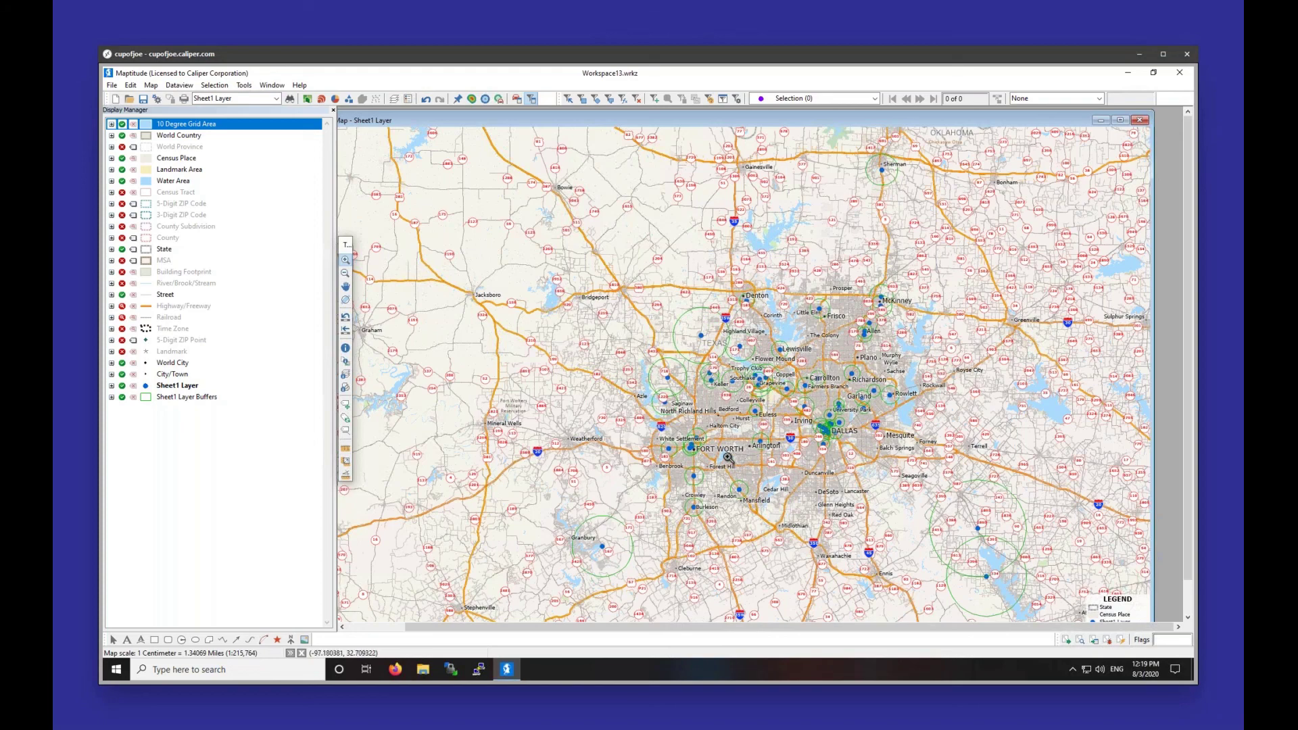
- Review the population, income and width columns in the new buffer dataview, and delete the dataview from the workspace
{"action": "left_click", "coordinate": [272, 86]}
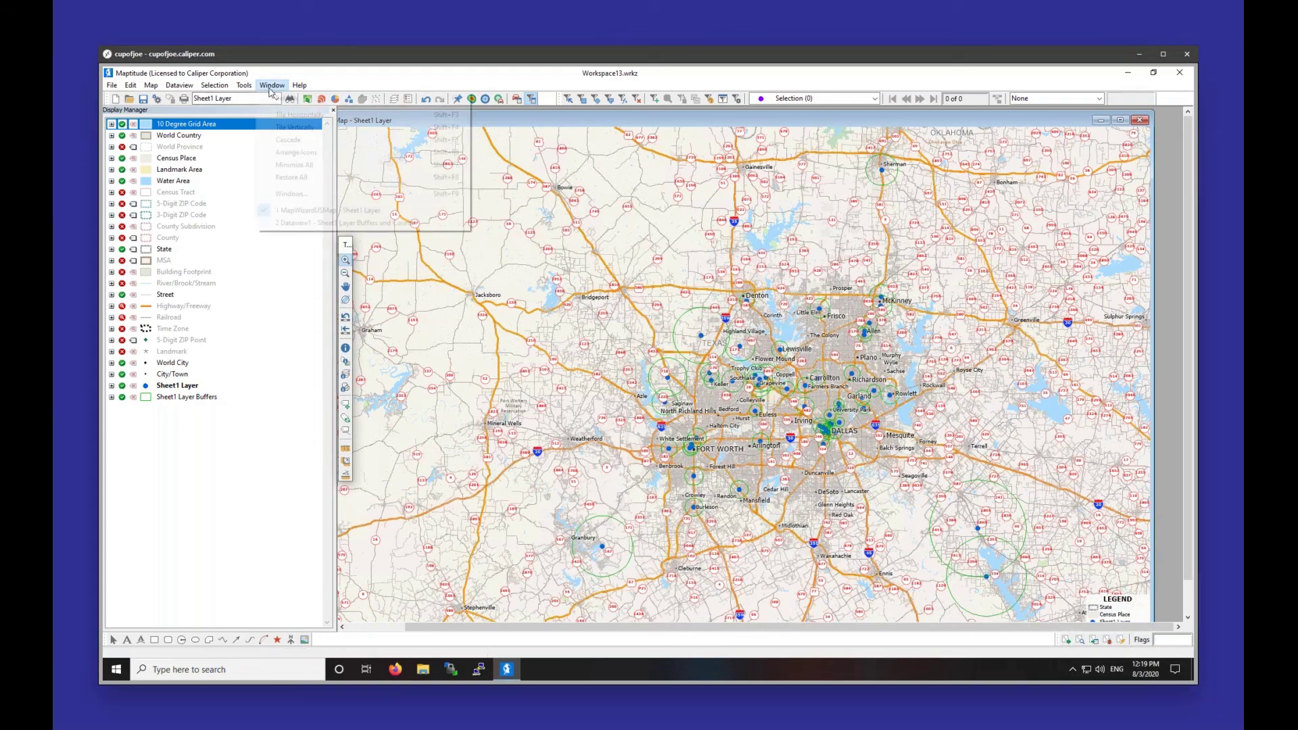
{"action": "left_click", "coordinate": [327, 223]}
{"action": "left_click", "coordinate": [1095, 560]}
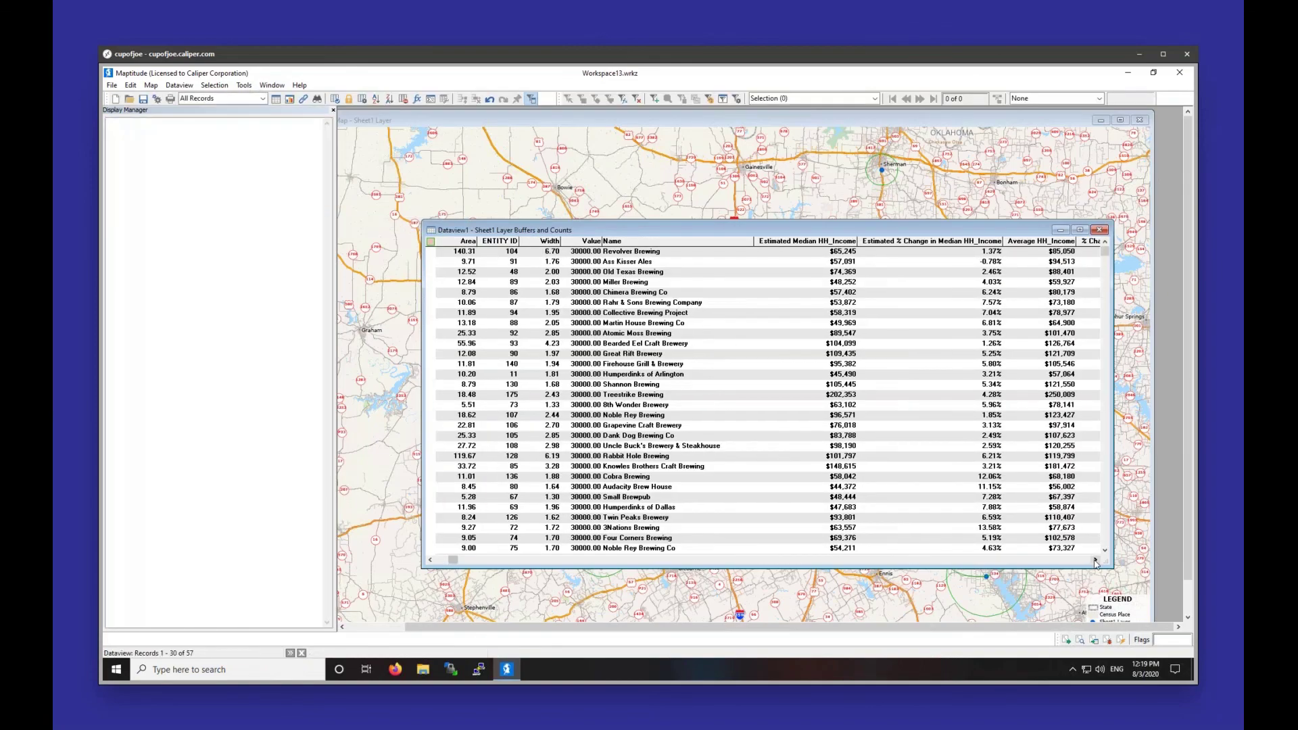
{"action": "left_click_drag", "start_coordinate": [1095, 560], "coordinate": [1095, 561]}
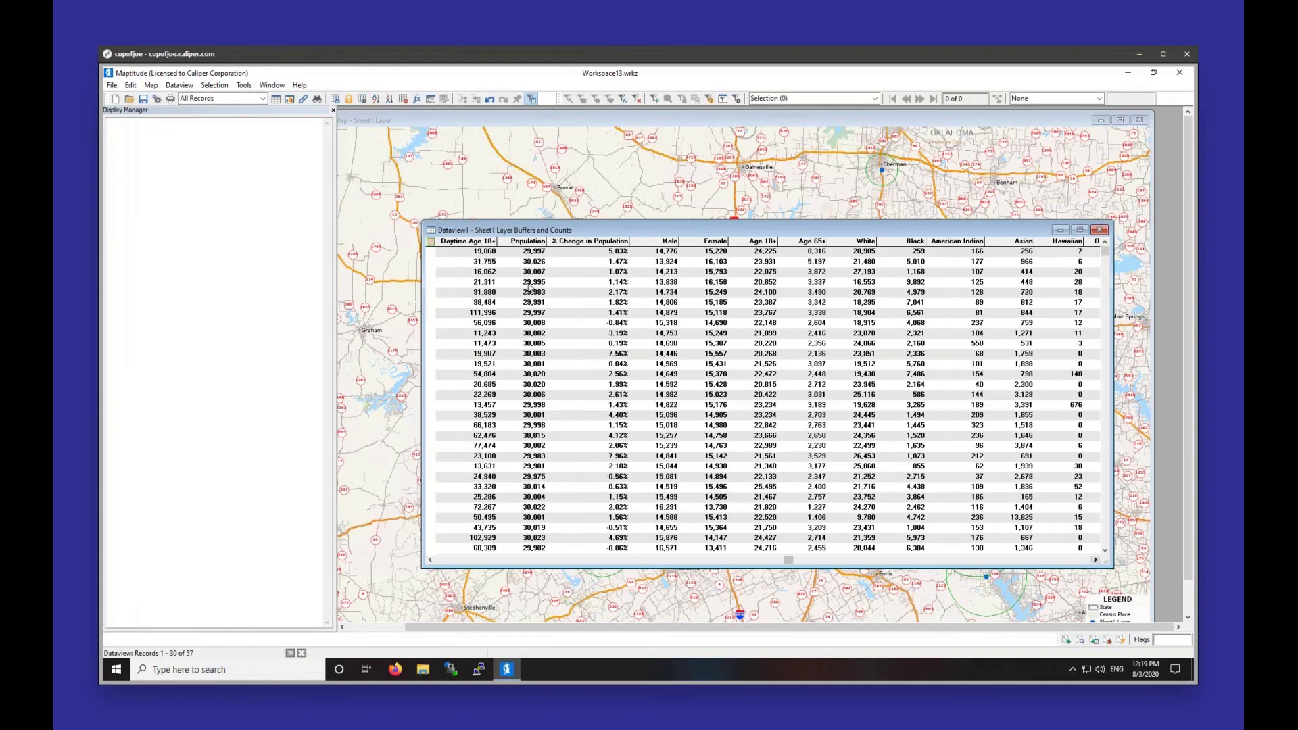
{"action": "scroll", "coordinate": [531, 432], "scroll_direction": "down", "scroll_amount": 7}
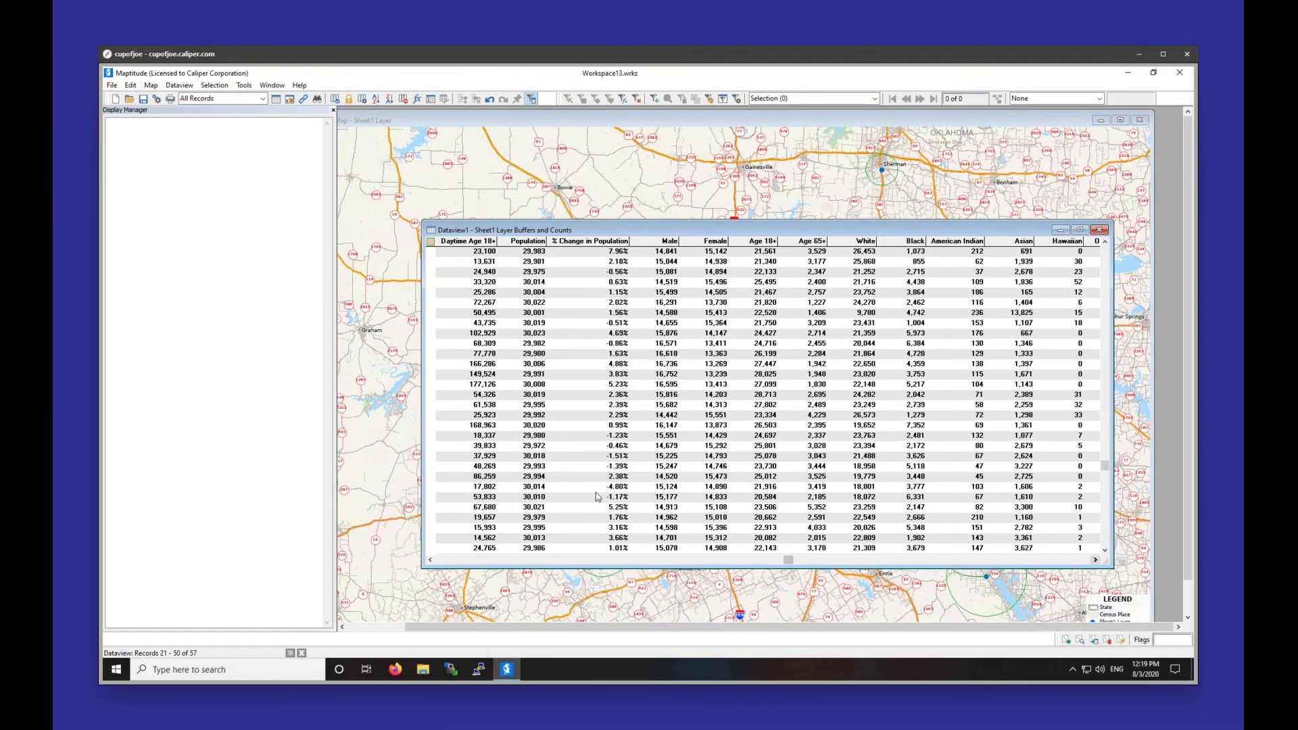
{"action": "left_click", "coordinate": [563, 561]}
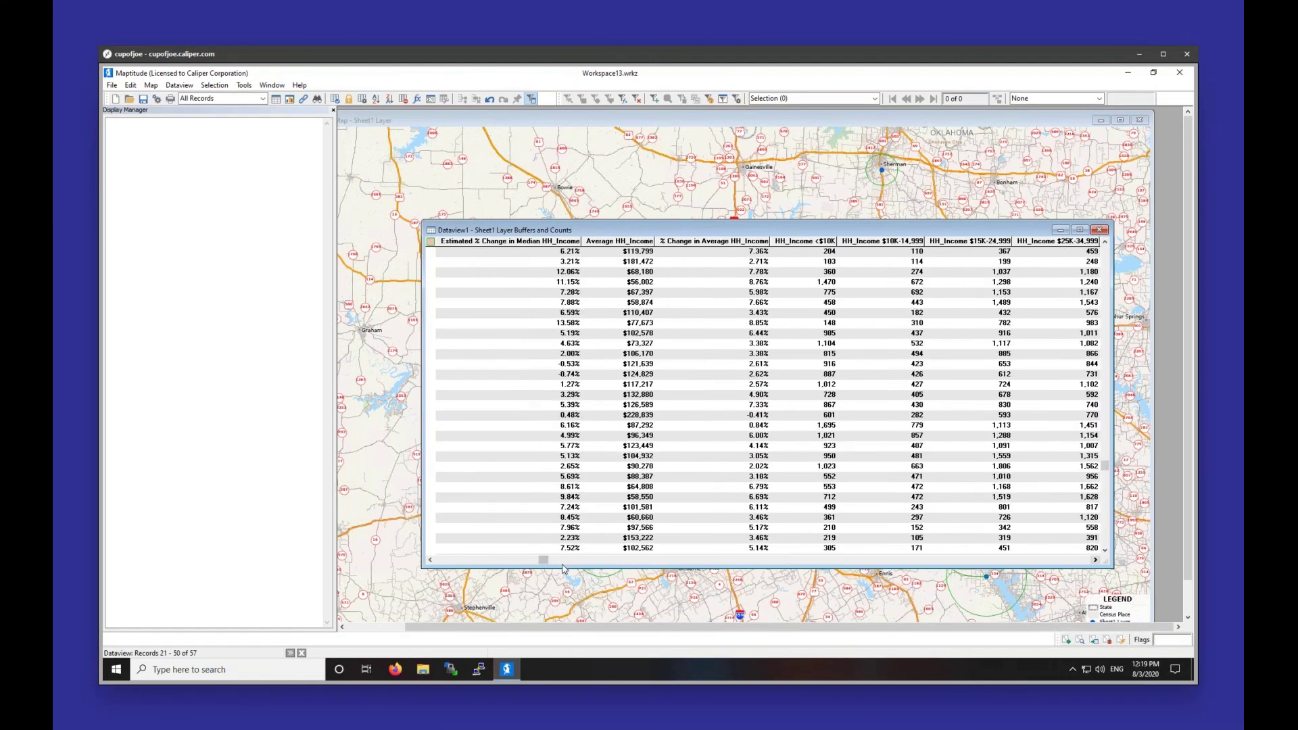
{"action": "left_click", "coordinate": [449, 561]}
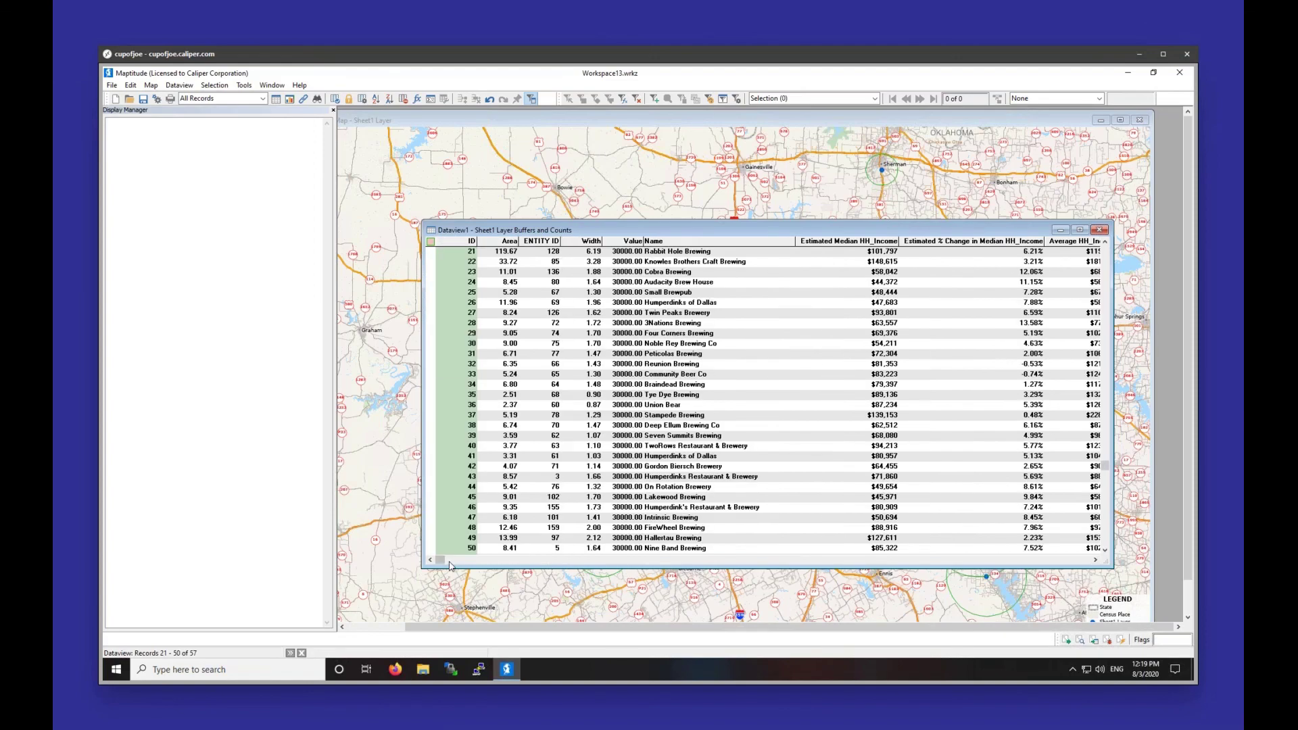
{"action": "left_click", "coordinate": [1099, 231]}
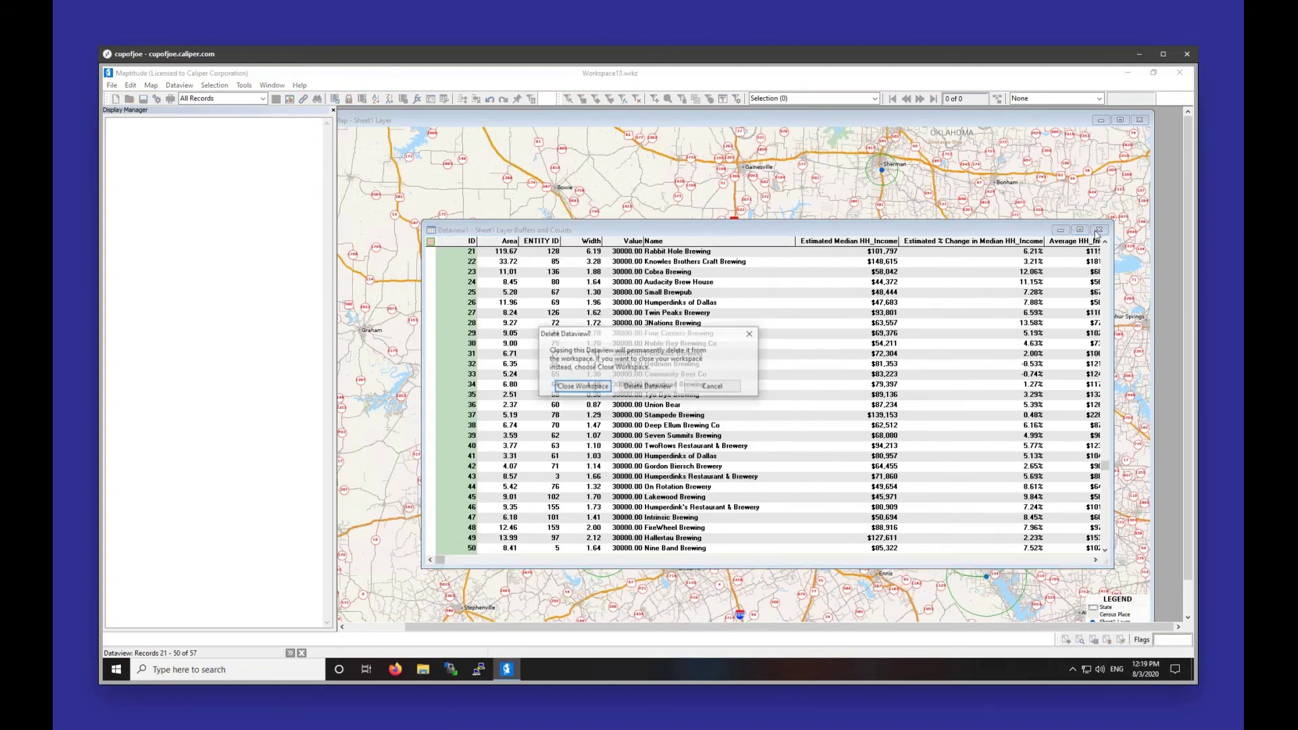
{"action": "left_click", "coordinate": [647, 386]}
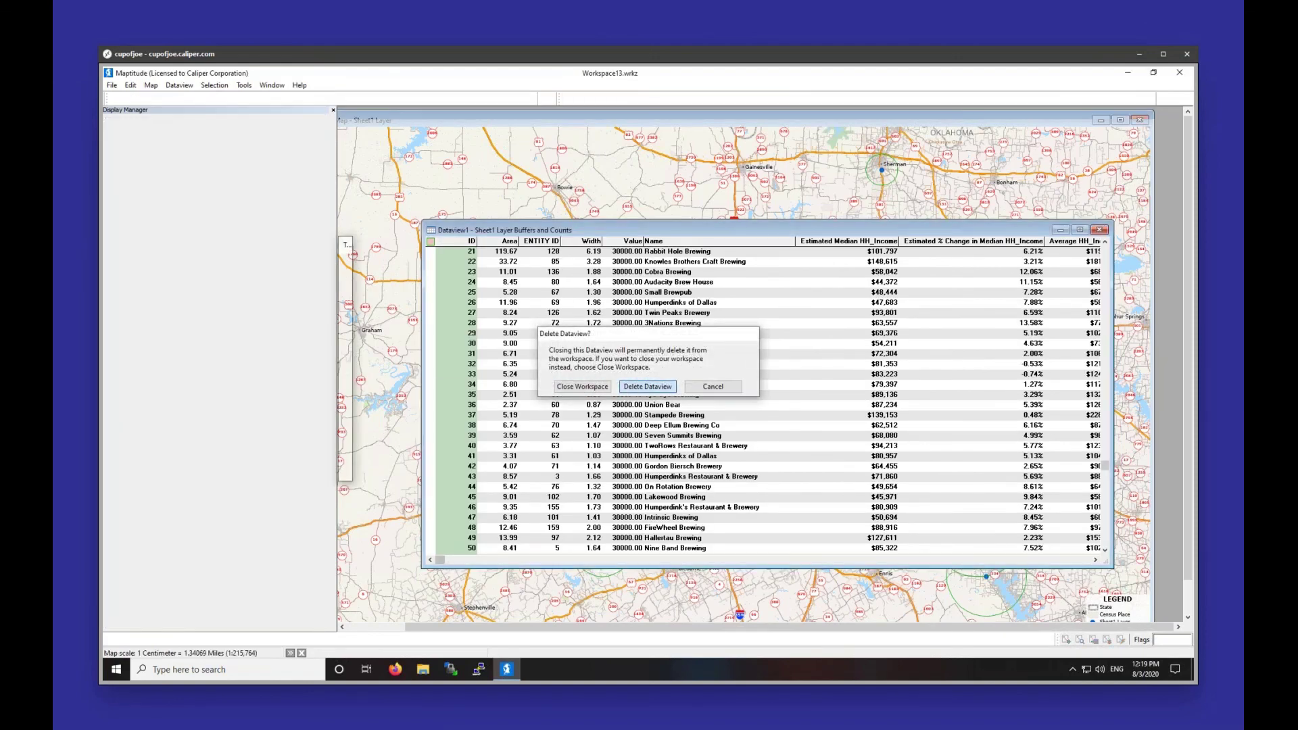